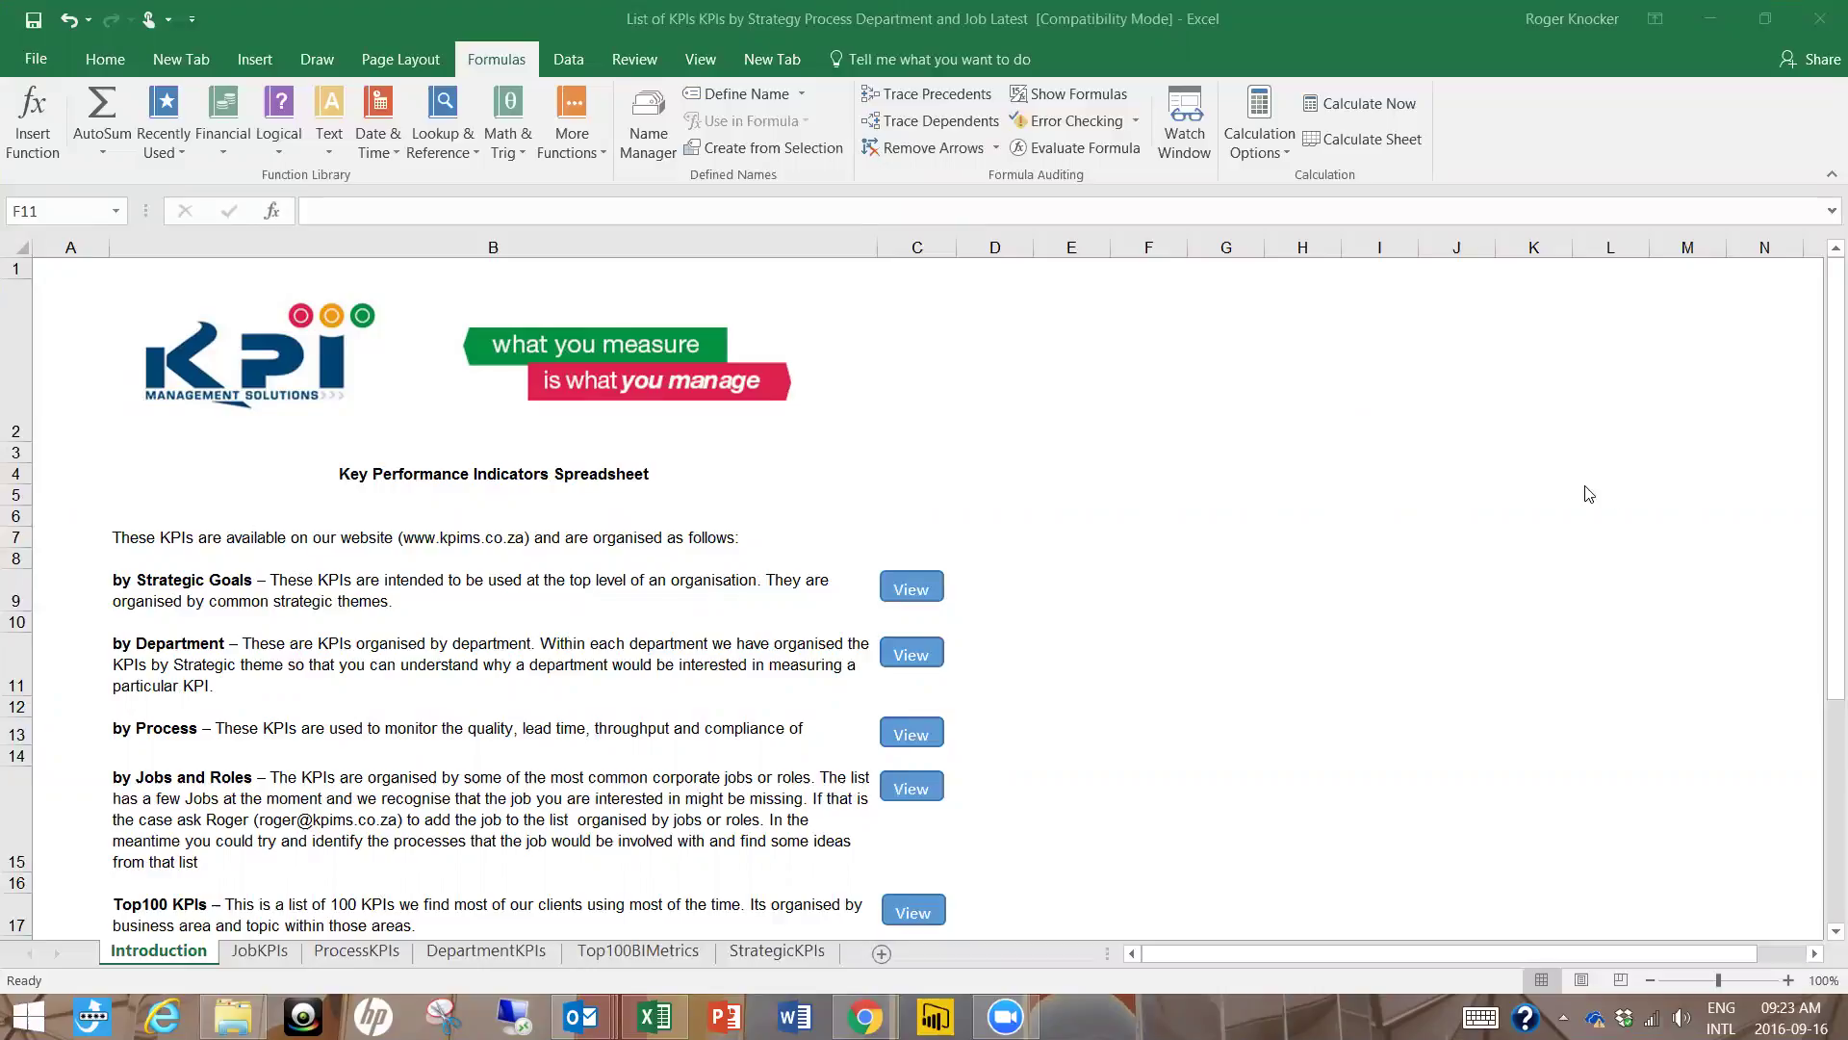
- Look through the job, process, department, Top100BIMetrics and strategic KPI sheets, and return to the Introduction sheet
click(1822, 617)
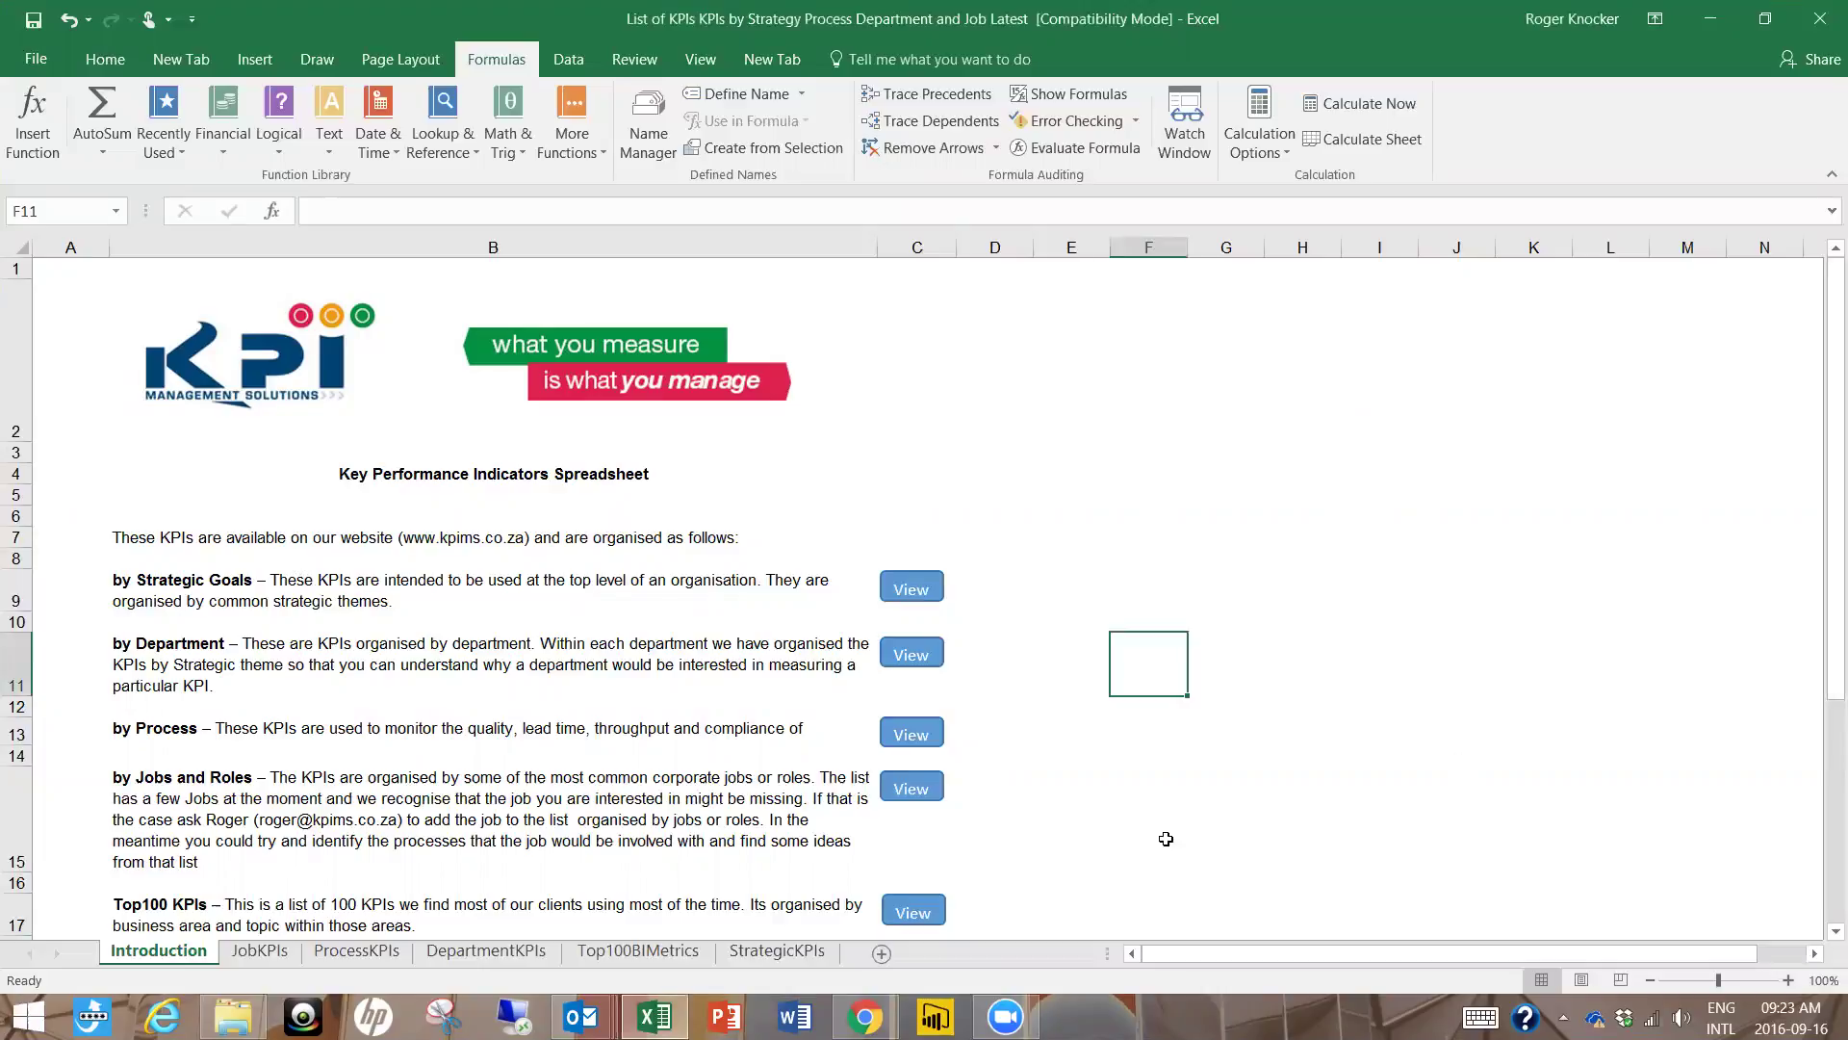
click(294, 950)
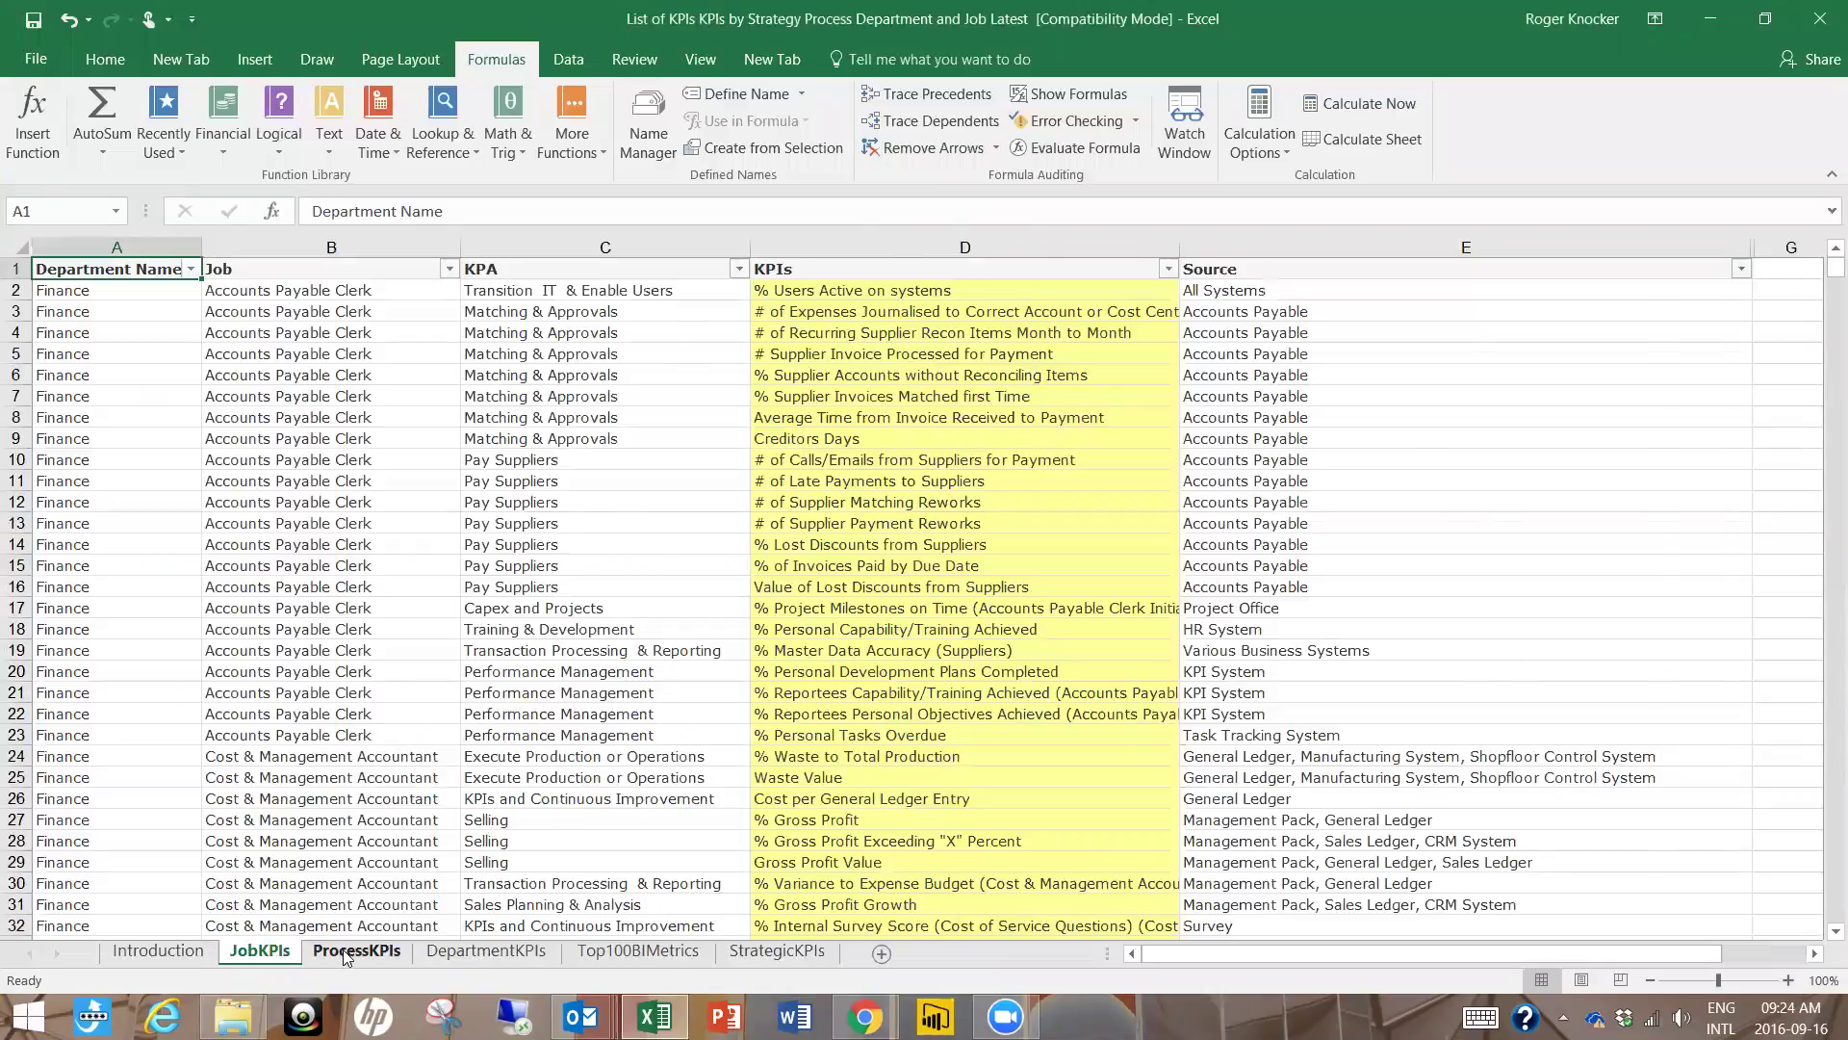
click(345, 952)
click(471, 950)
click(621, 953)
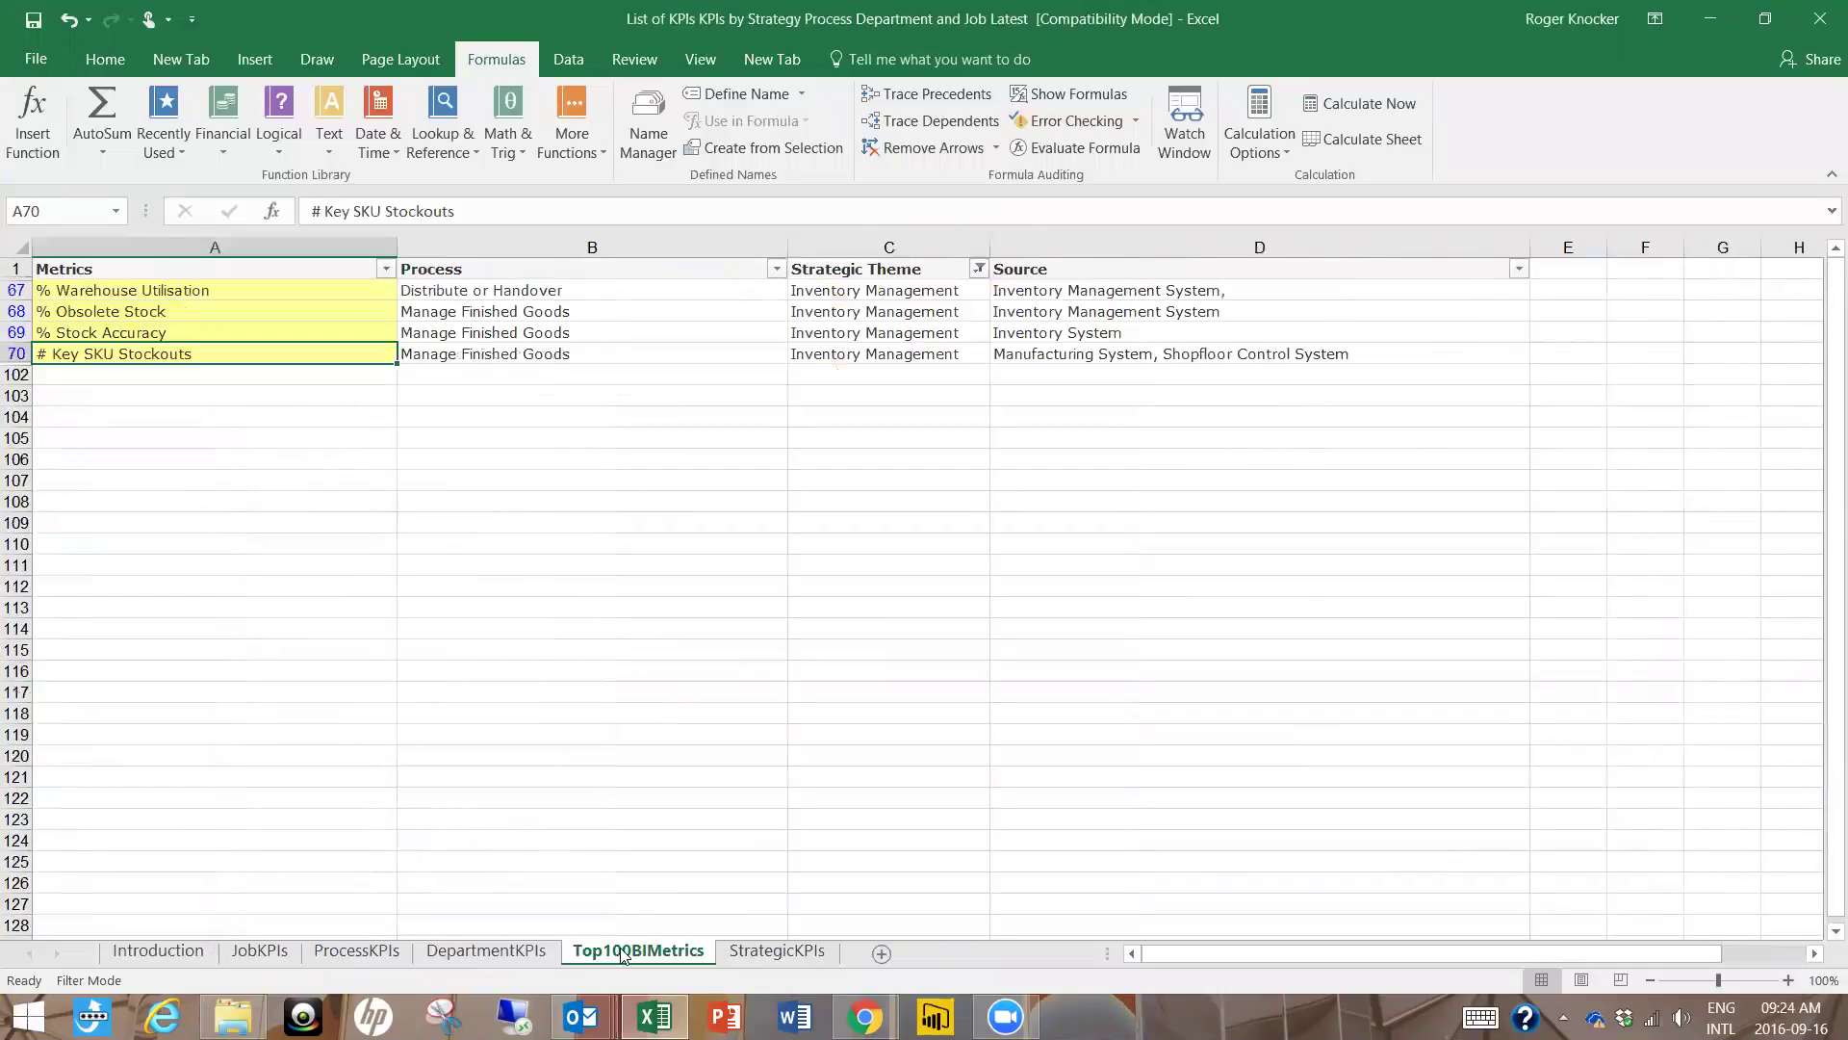
click(766, 959)
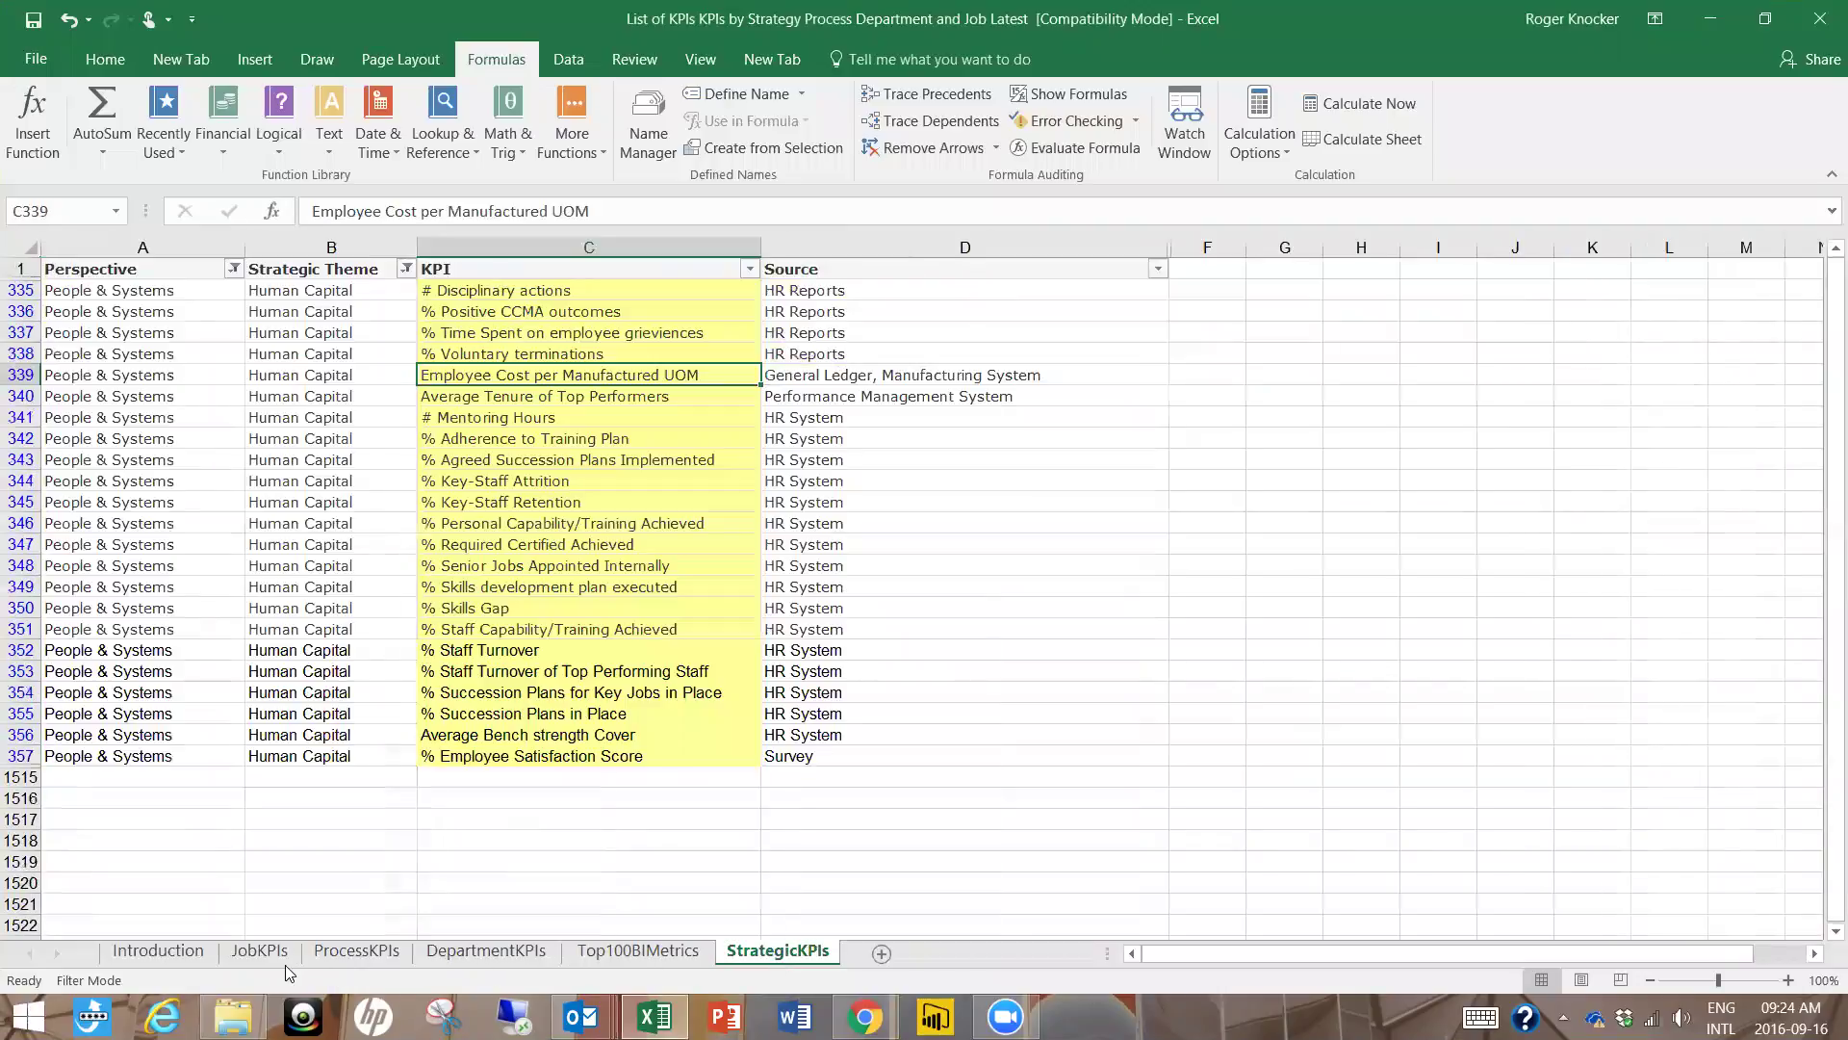
click(159, 951)
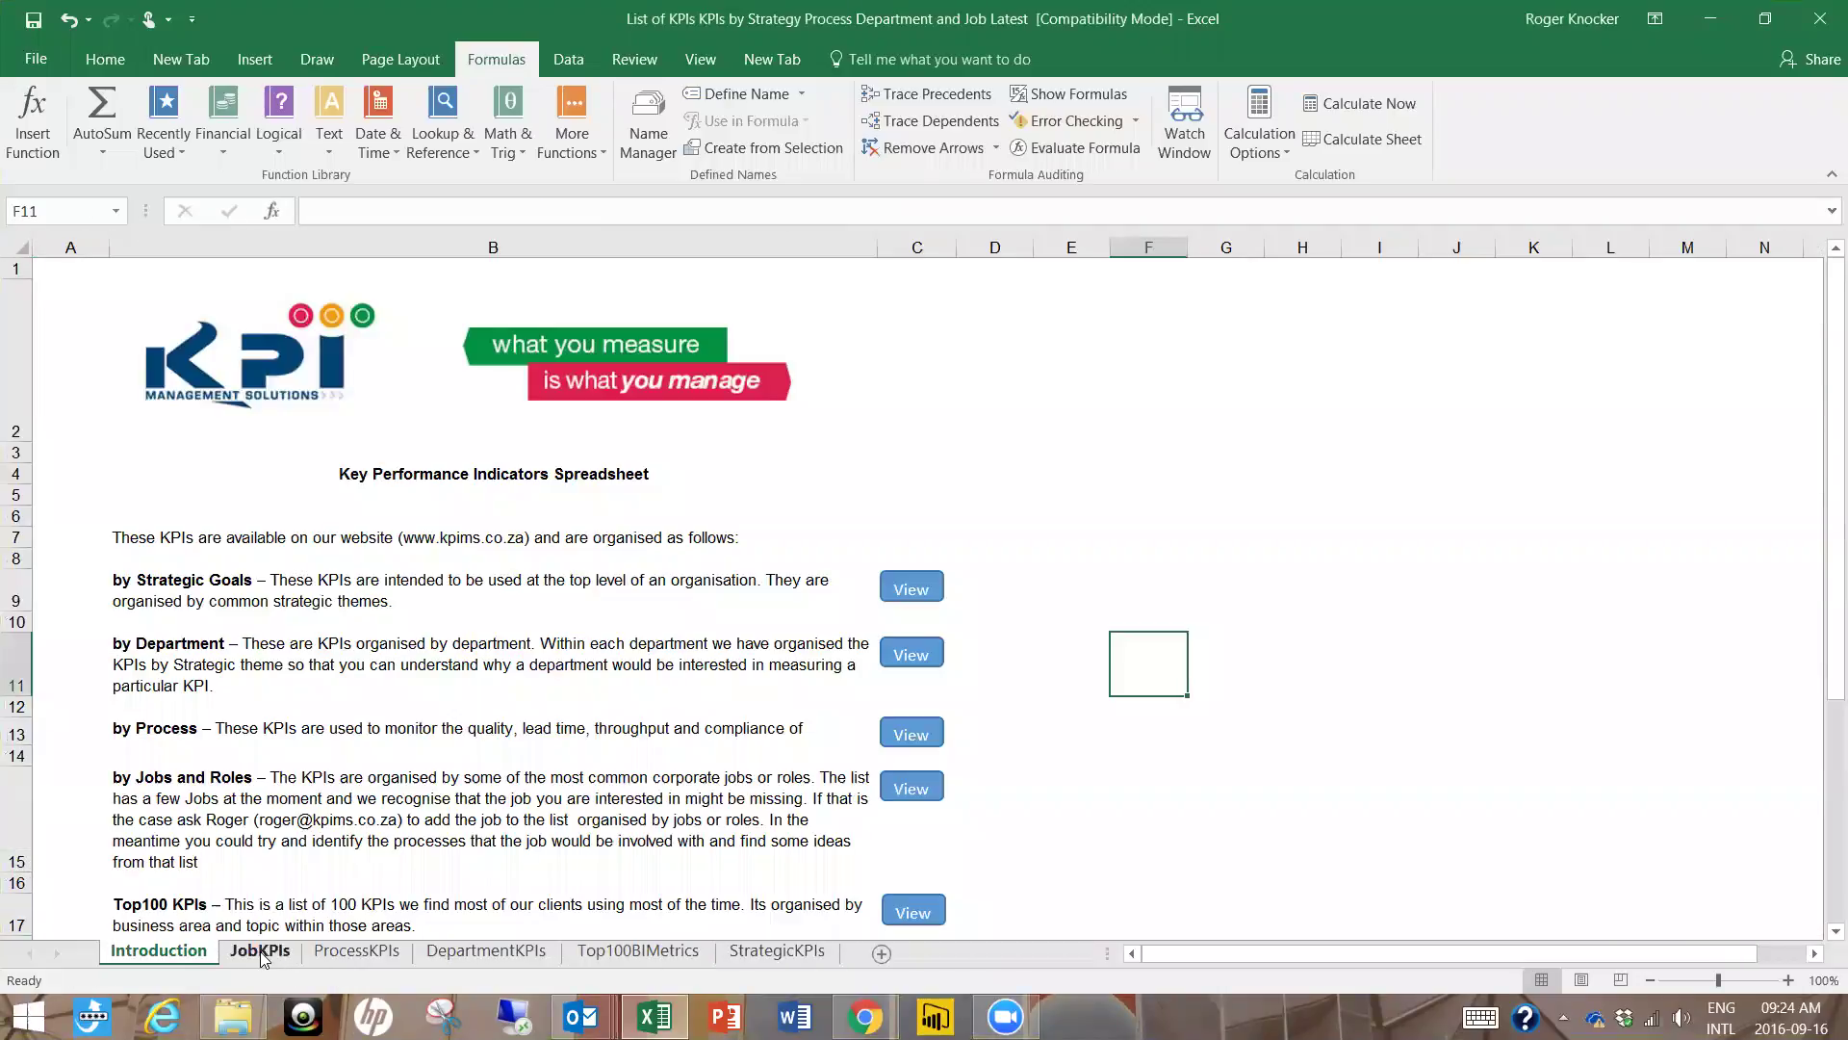
- Filter the JobKPIs sheet's Department Name column to show only Finance
click(262, 953)
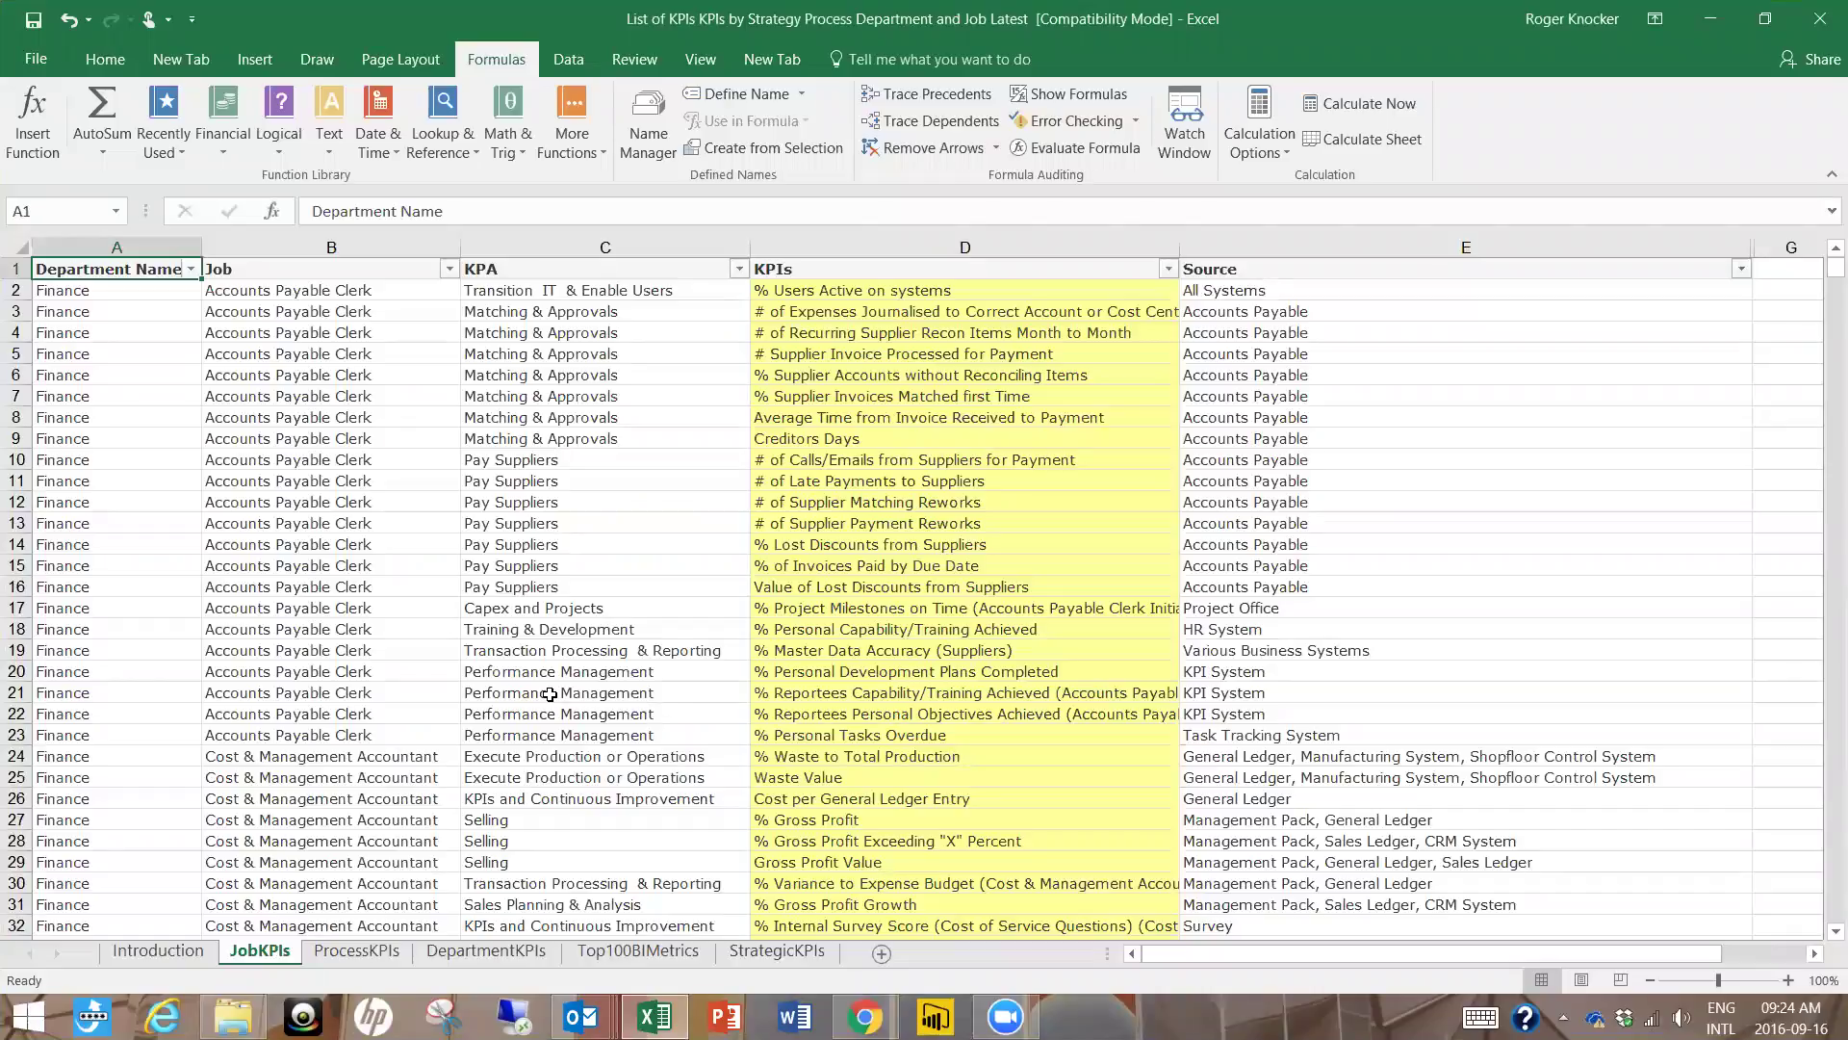
click(192, 271)
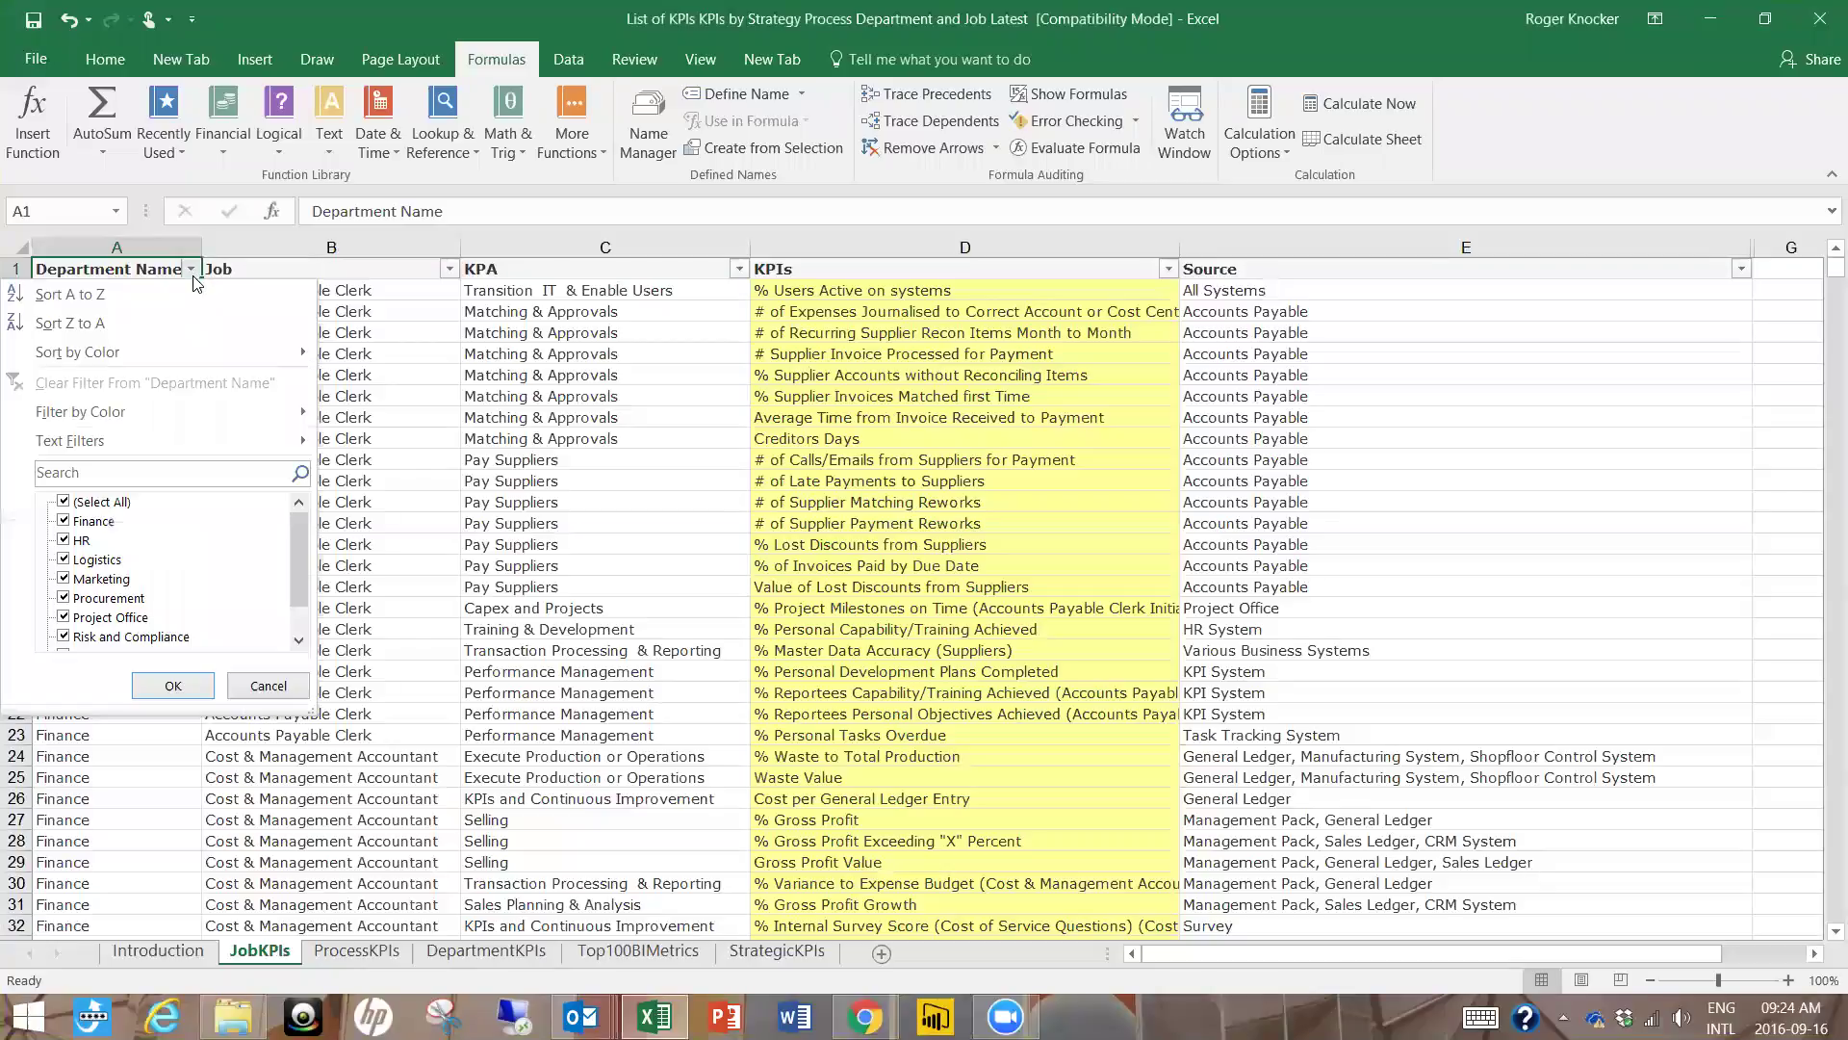
click(100, 502)
click(64, 521)
click(173, 685)
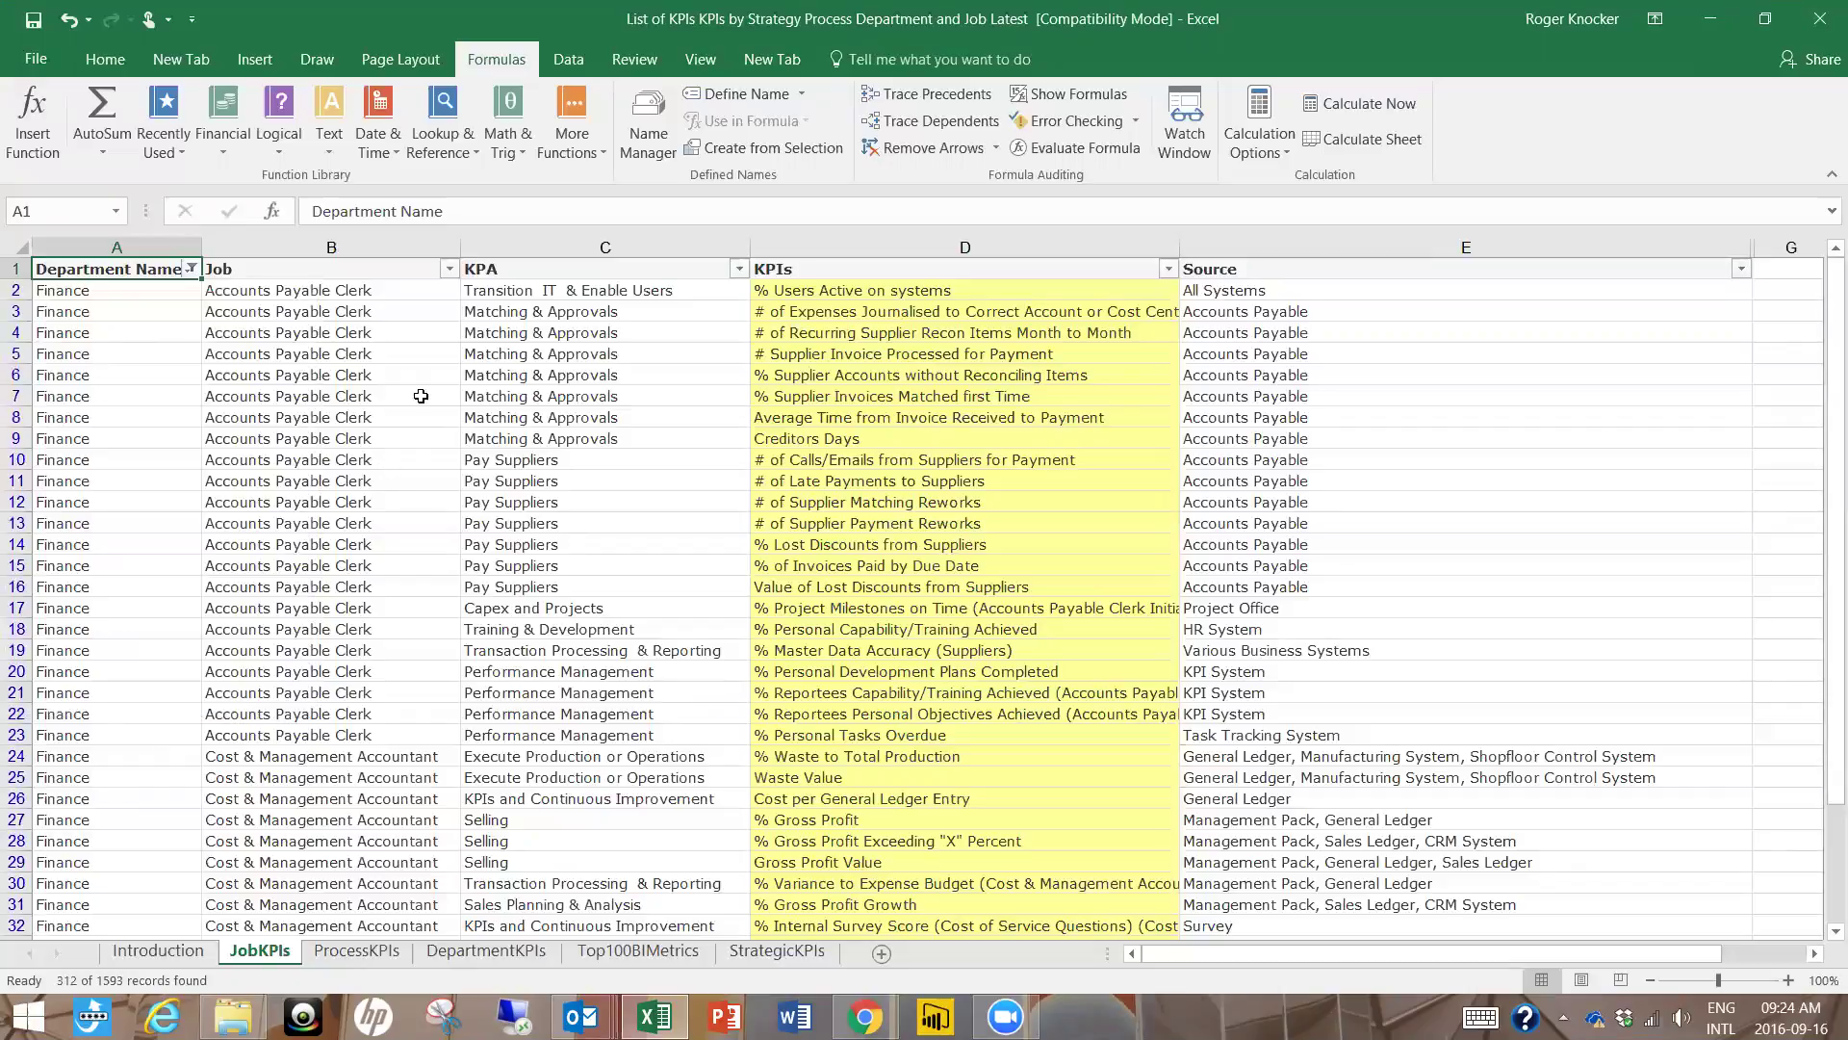
- Filter the Job column to show only Accounts Payable Clerk
click(449, 272)
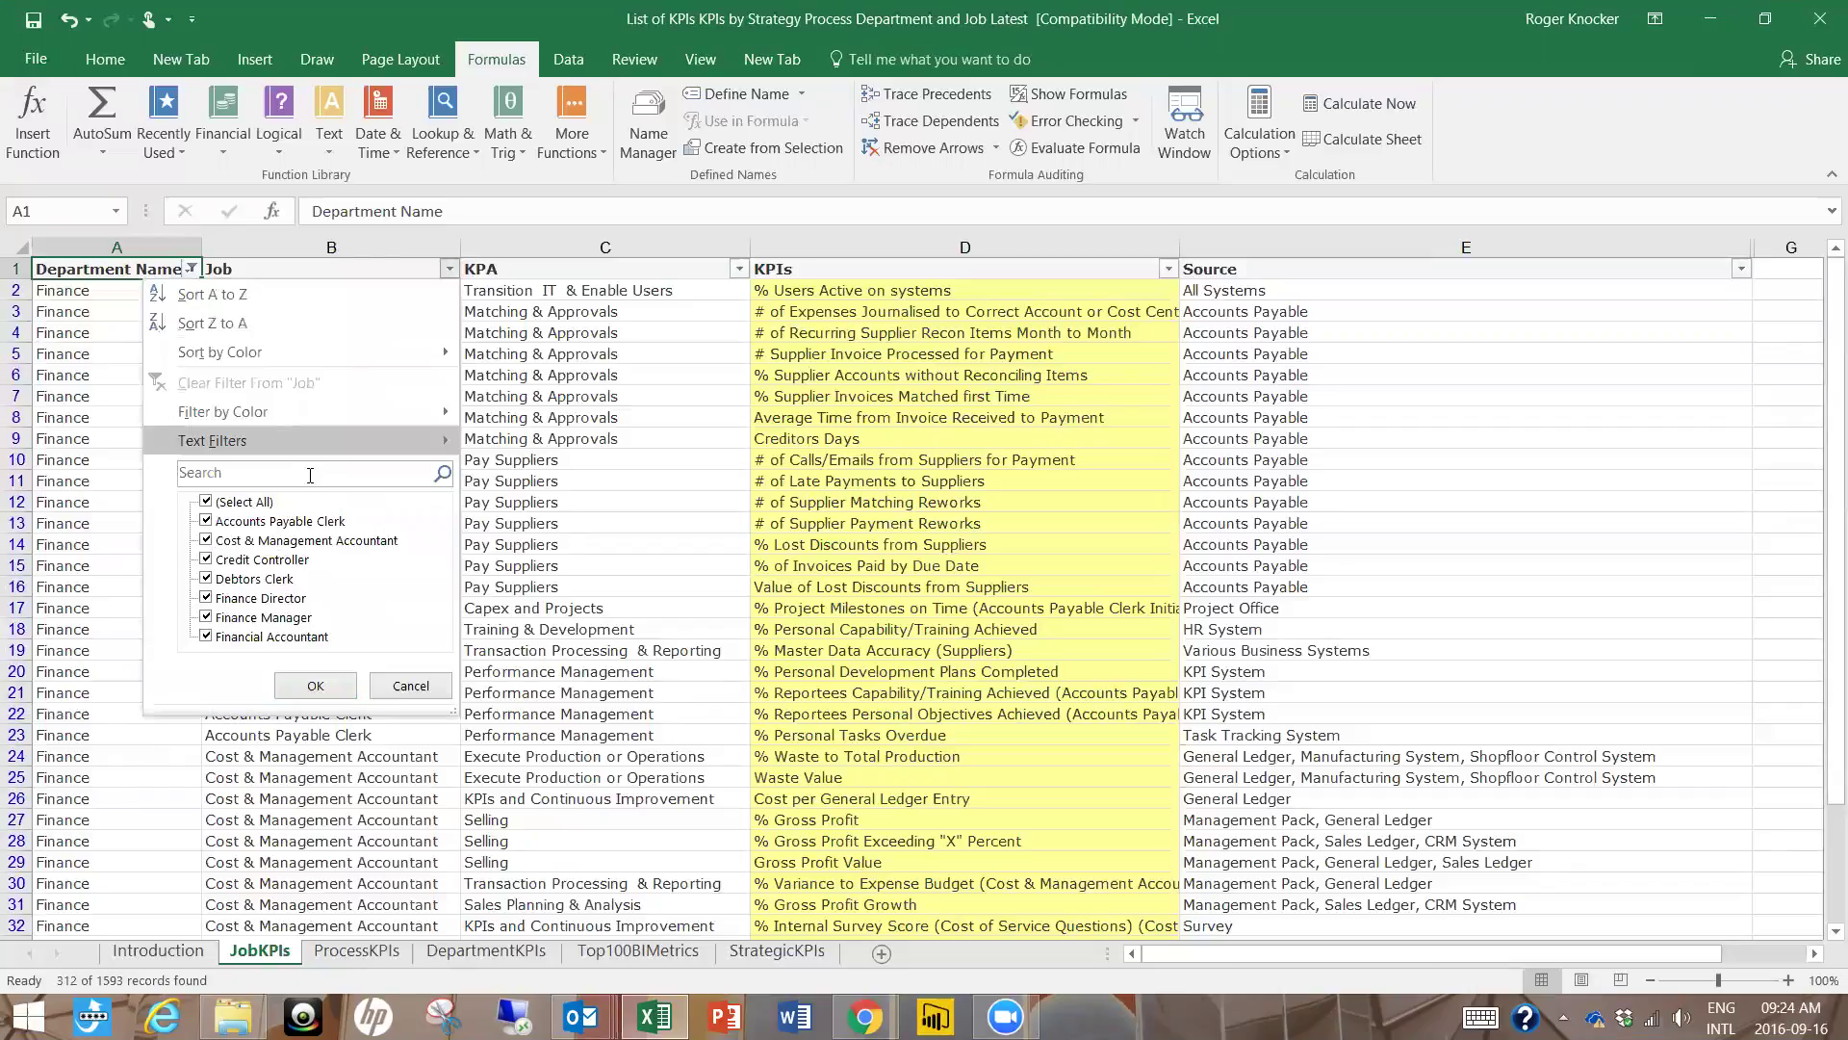
click(266, 502)
click(269, 526)
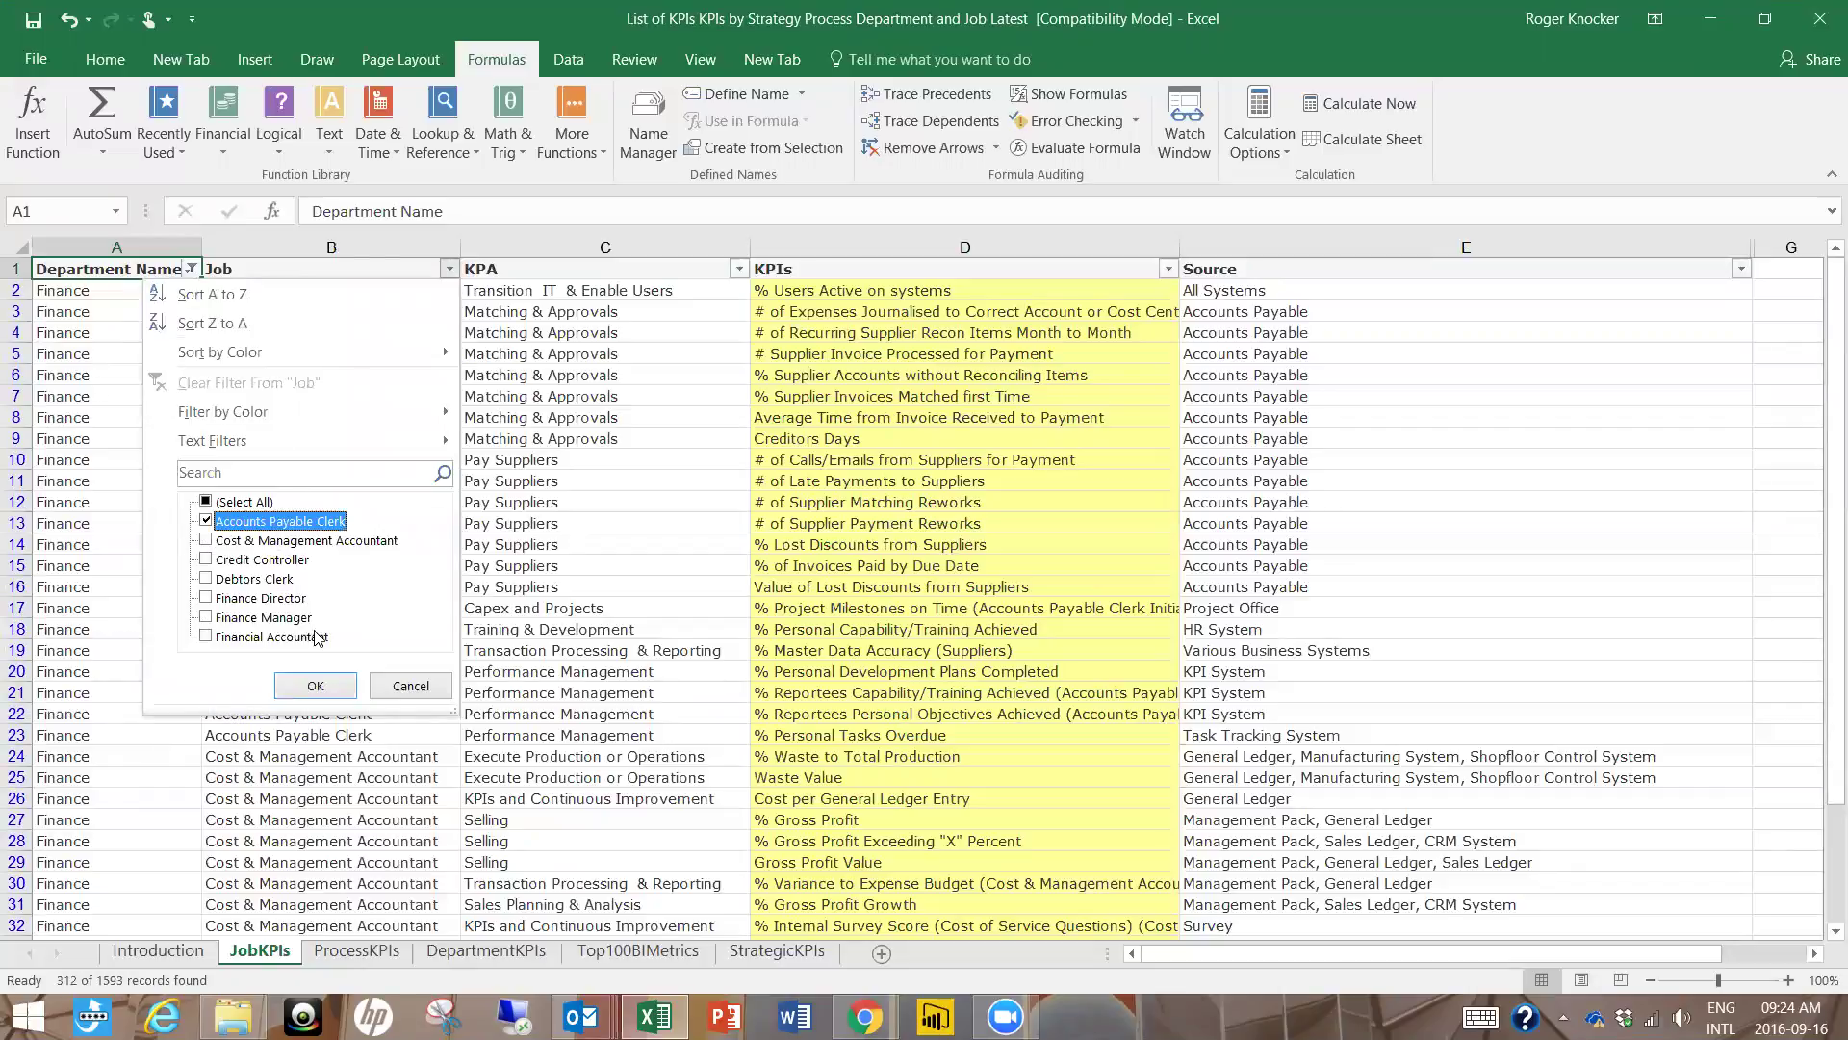
click(317, 685)
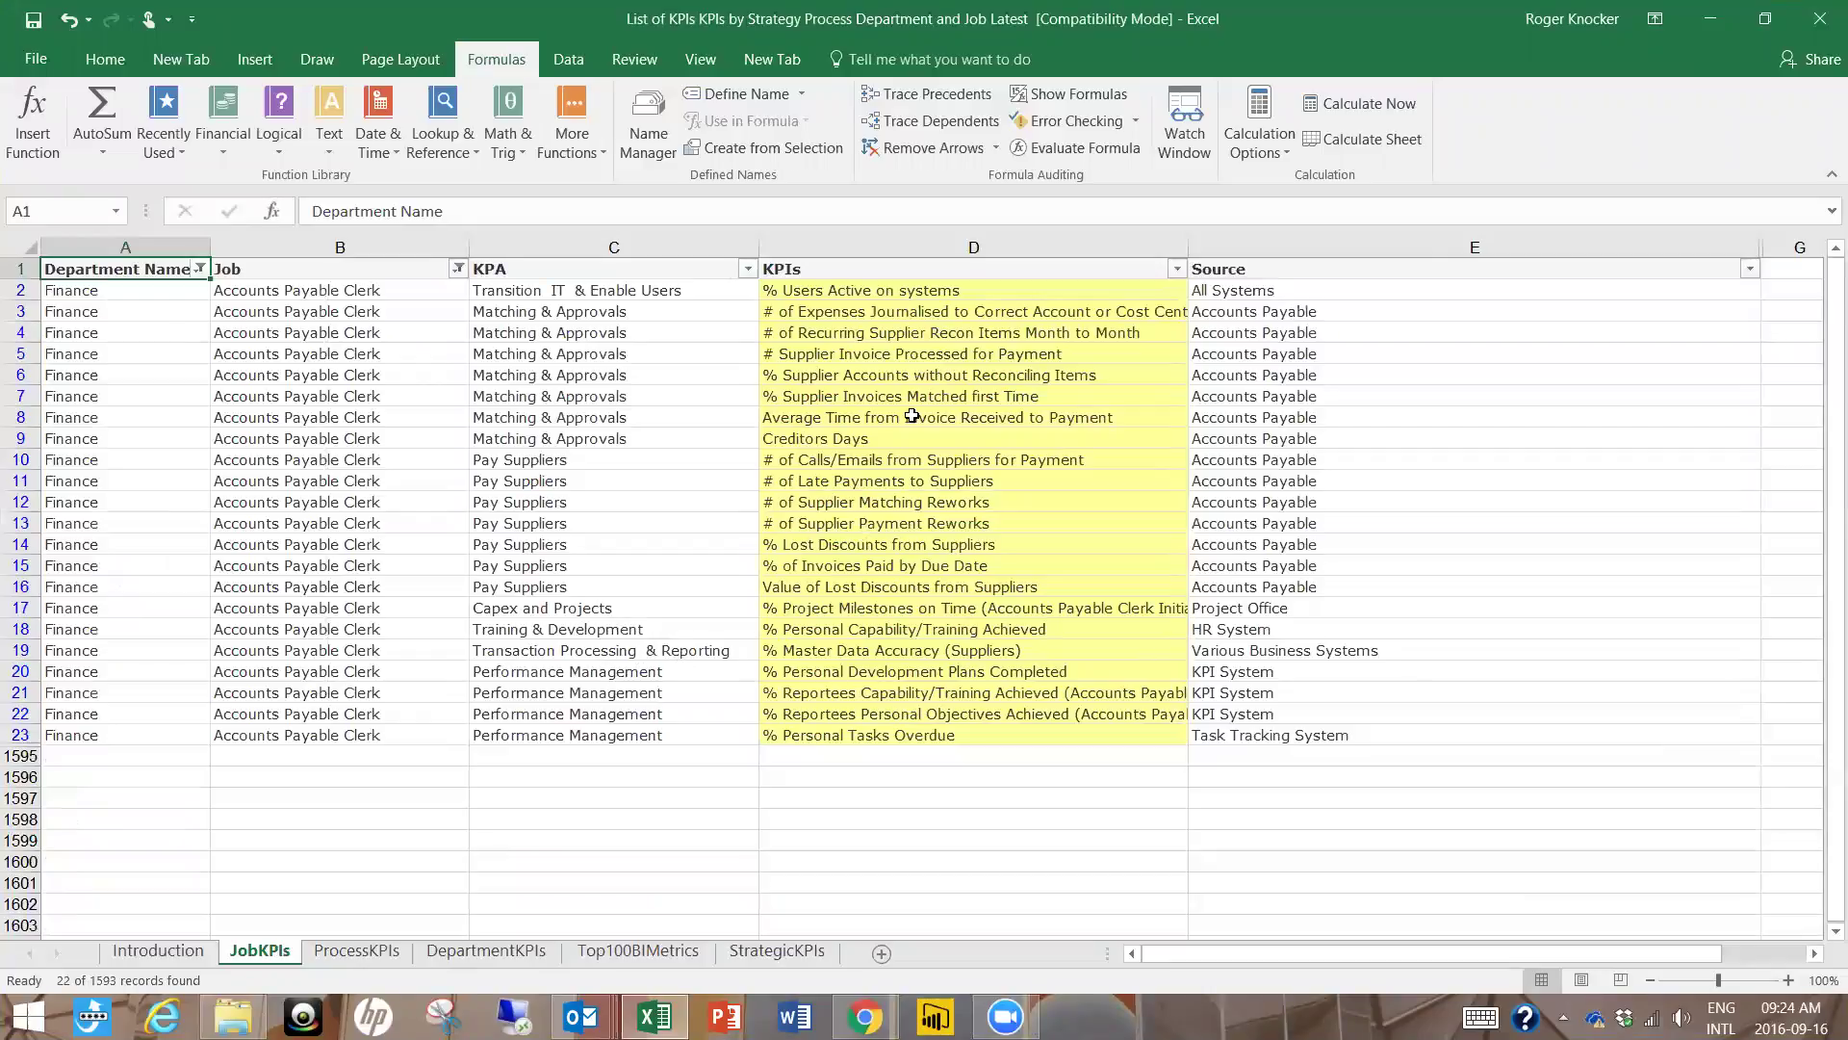
- Examine the KPA, KPIs and Source entries listed for the Accounts Payable Clerk
click(653, 292)
drag(652, 293, 675, 736)
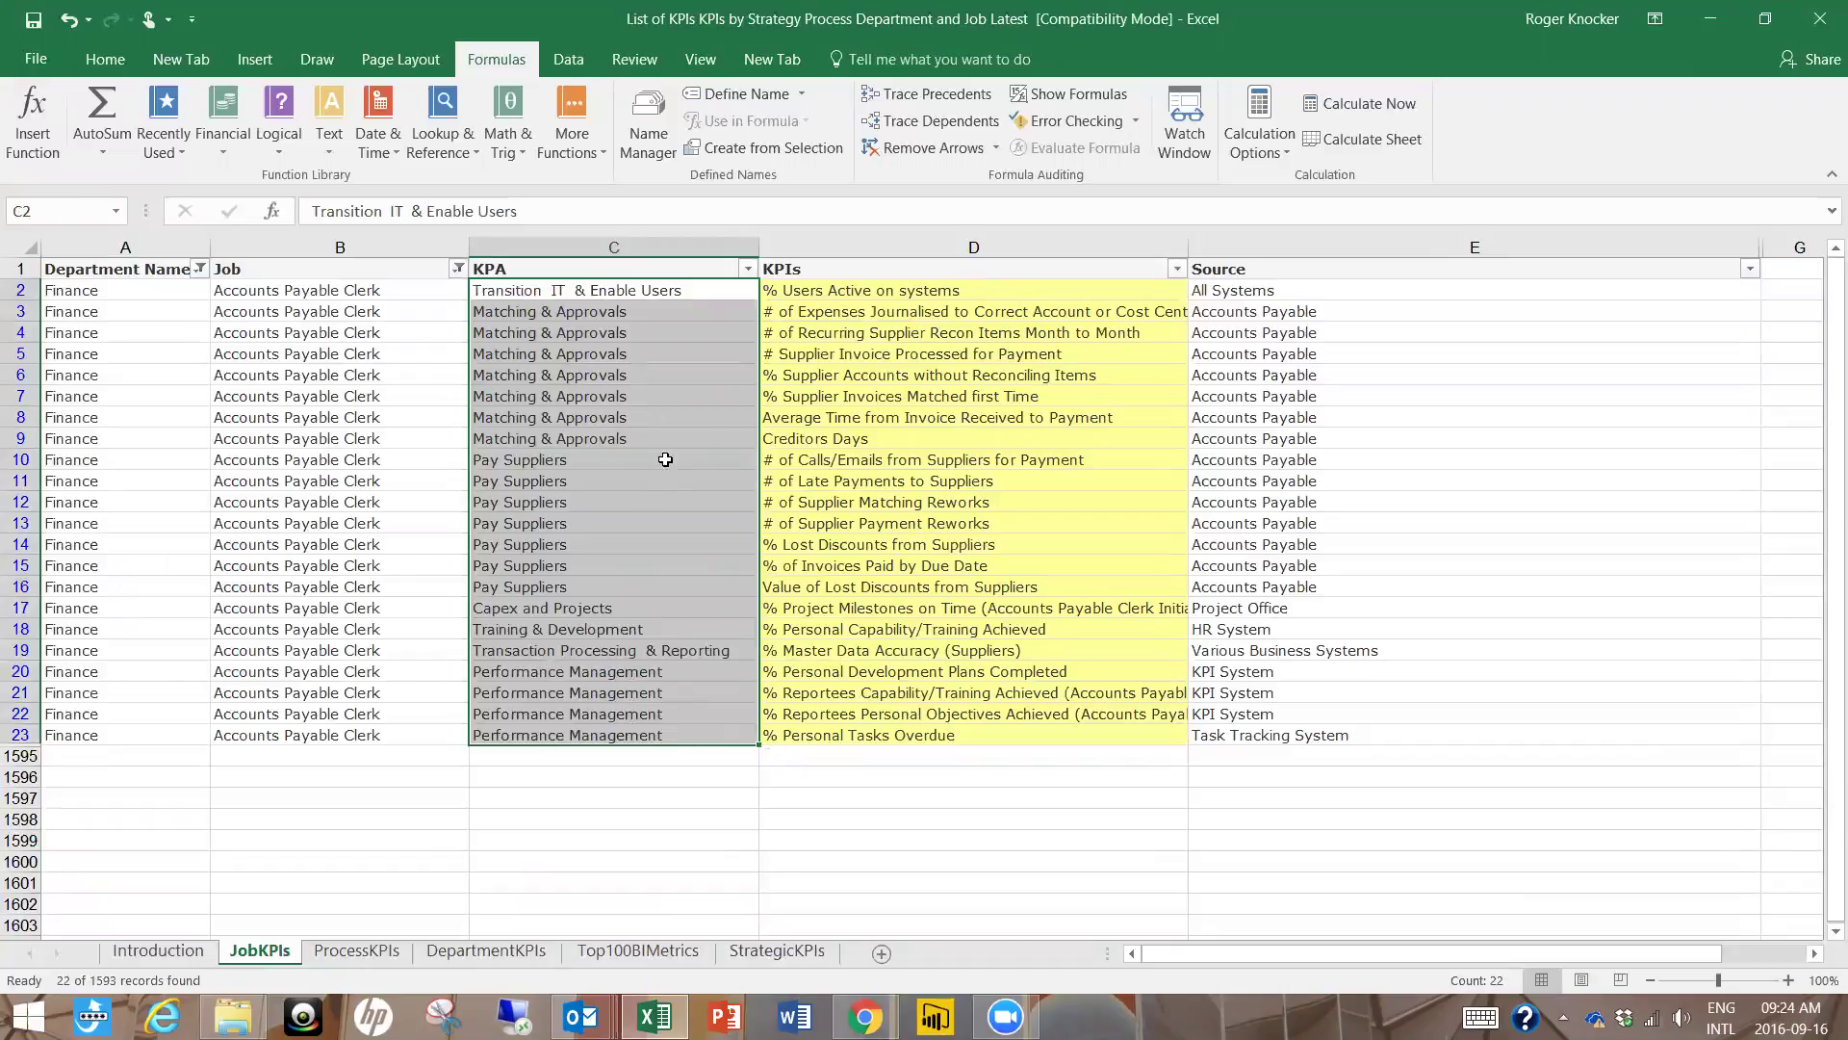
click(904, 293)
drag(904, 294, 911, 731)
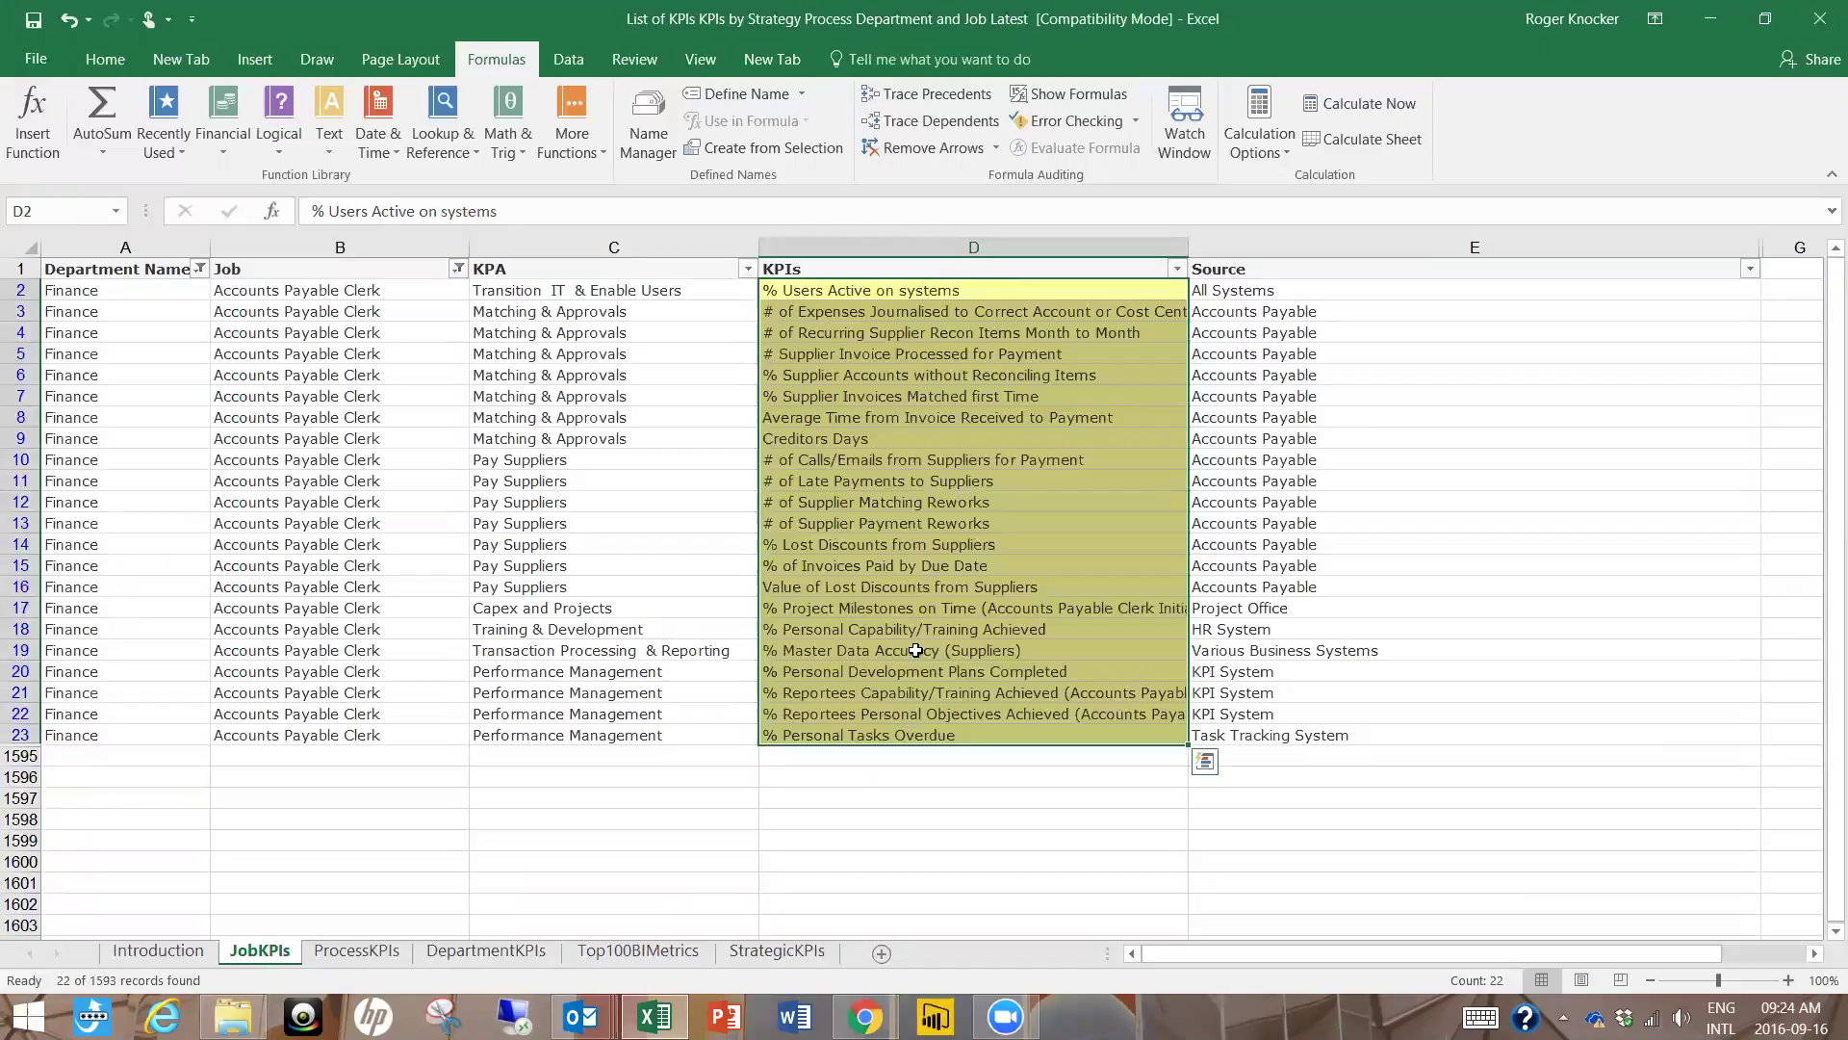
click(915, 565)
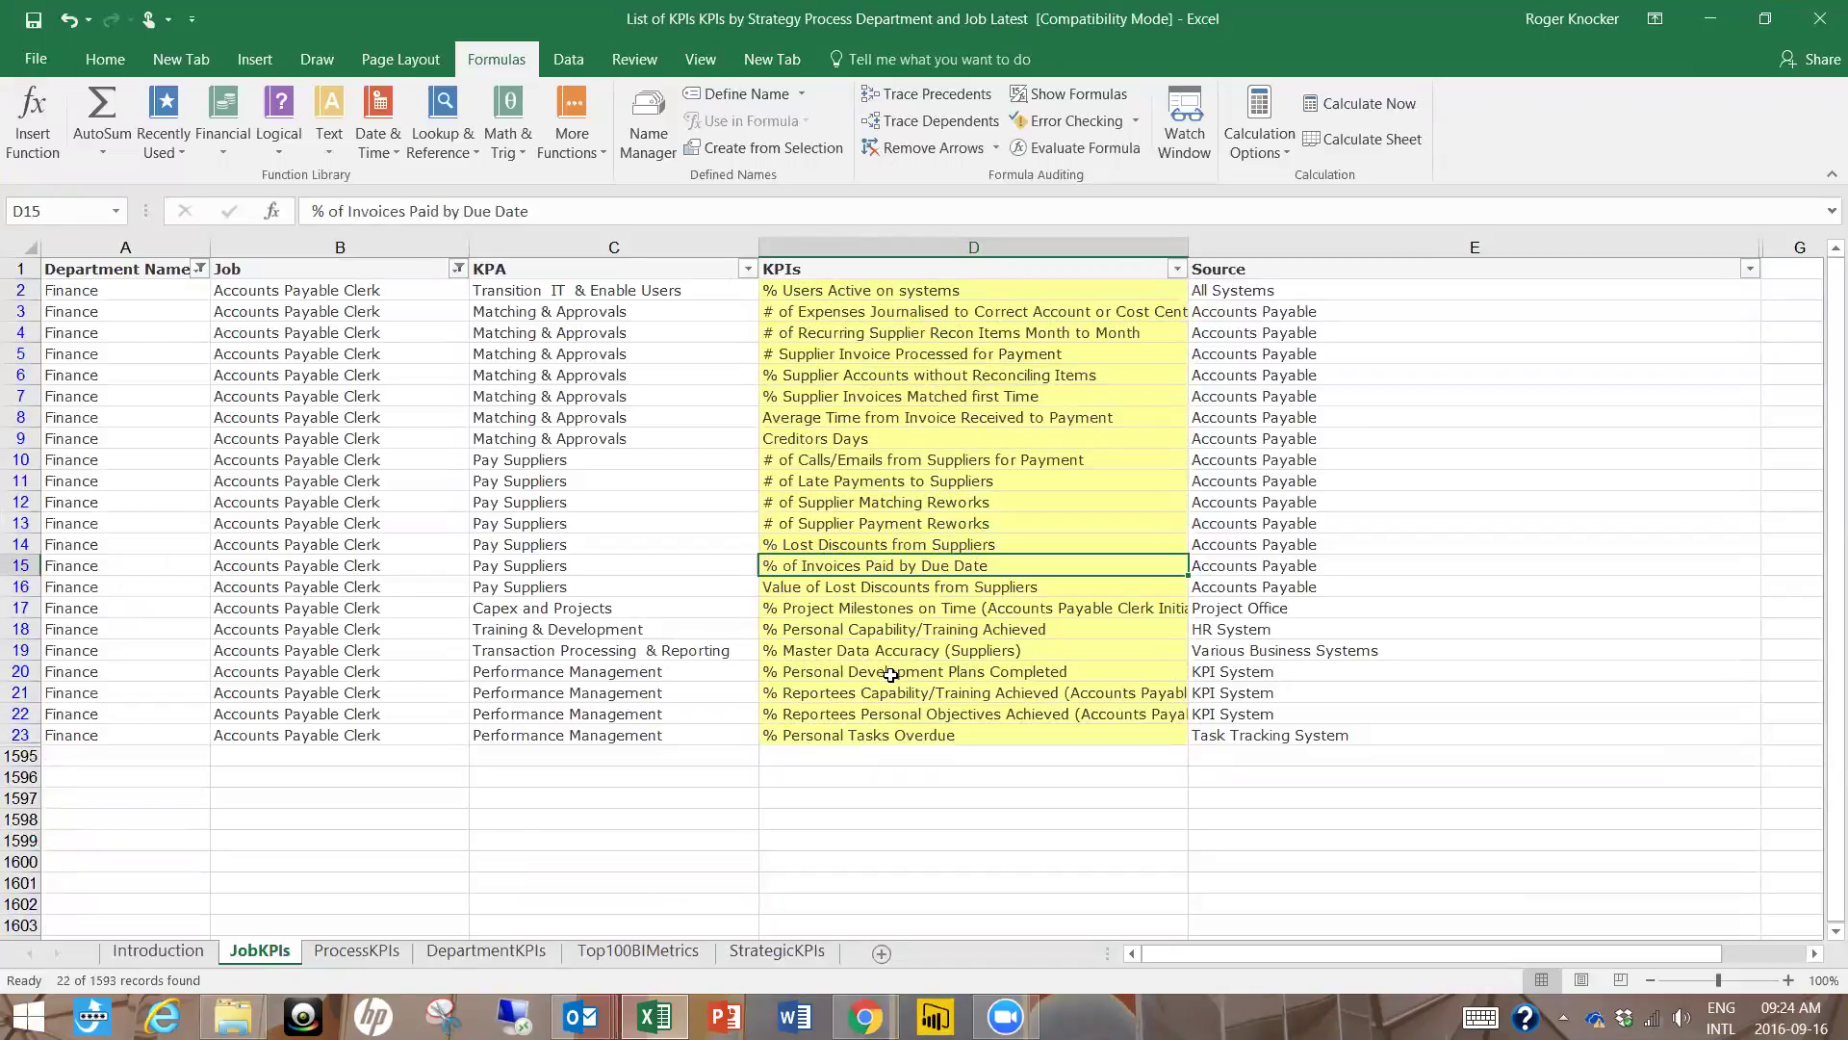
click(892, 294)
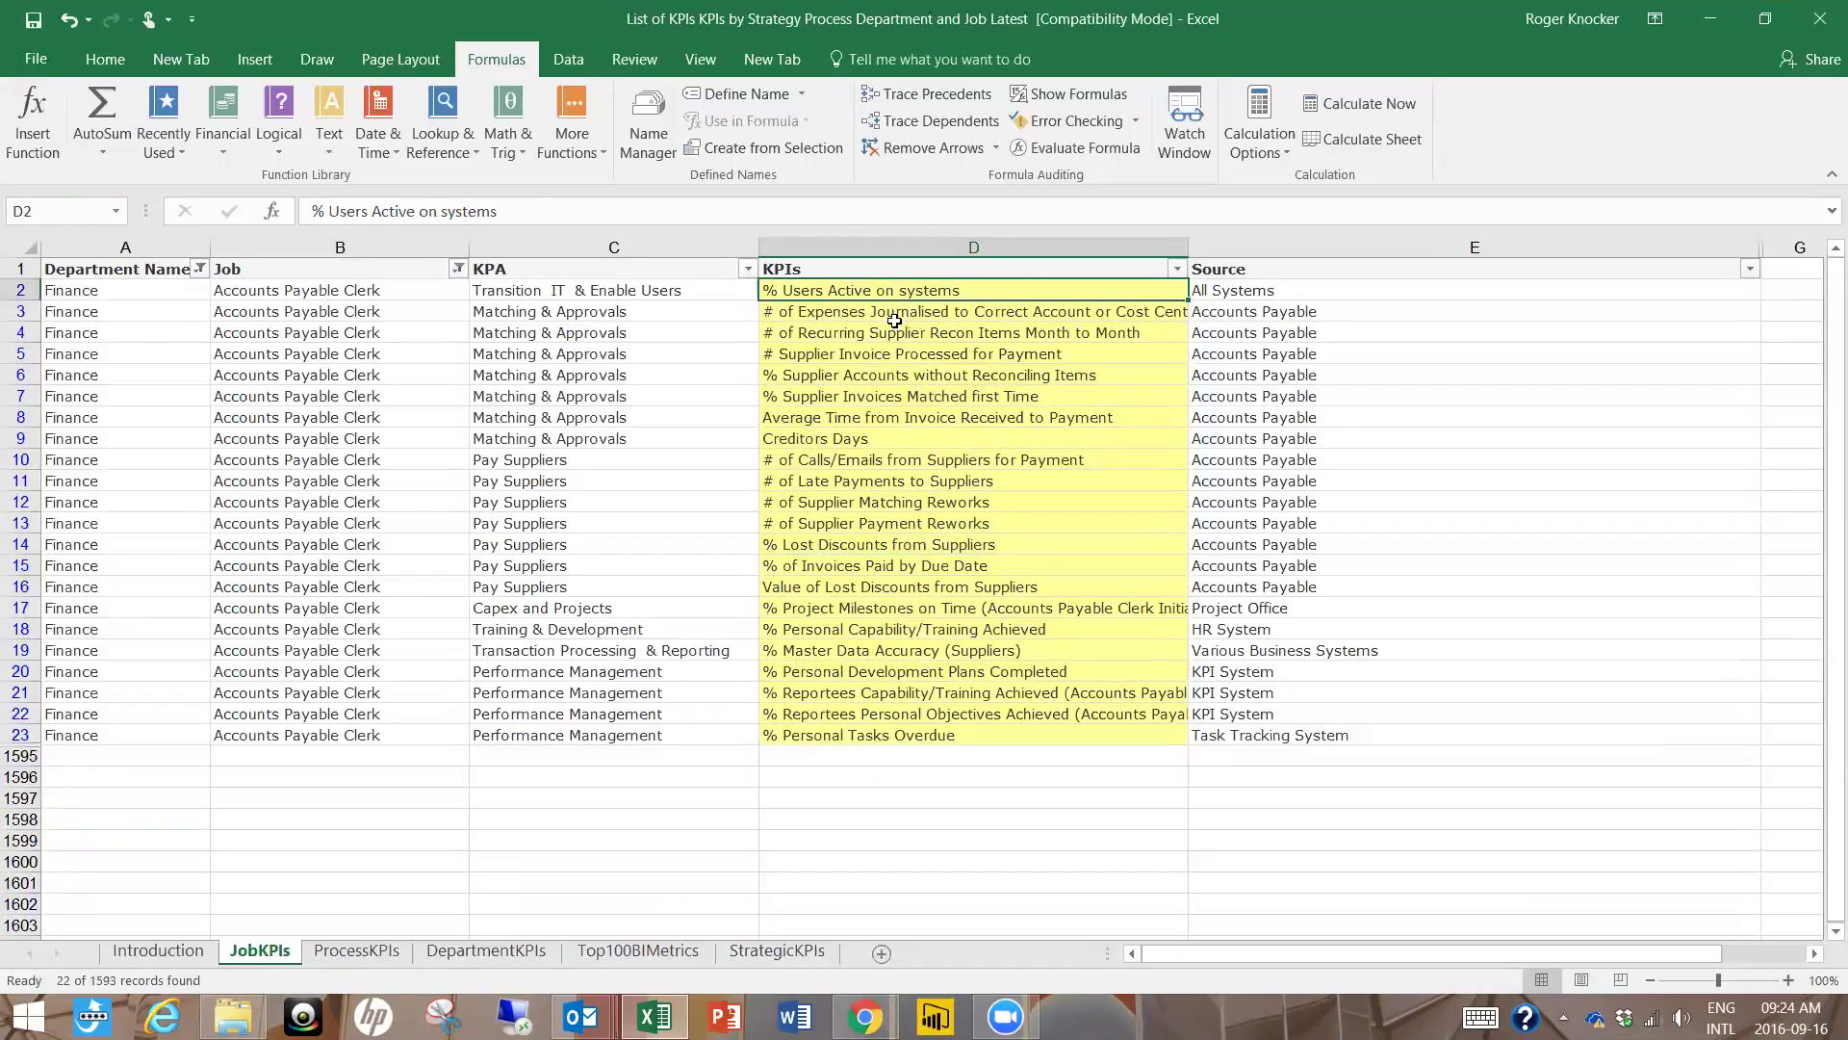
click(890, 315)
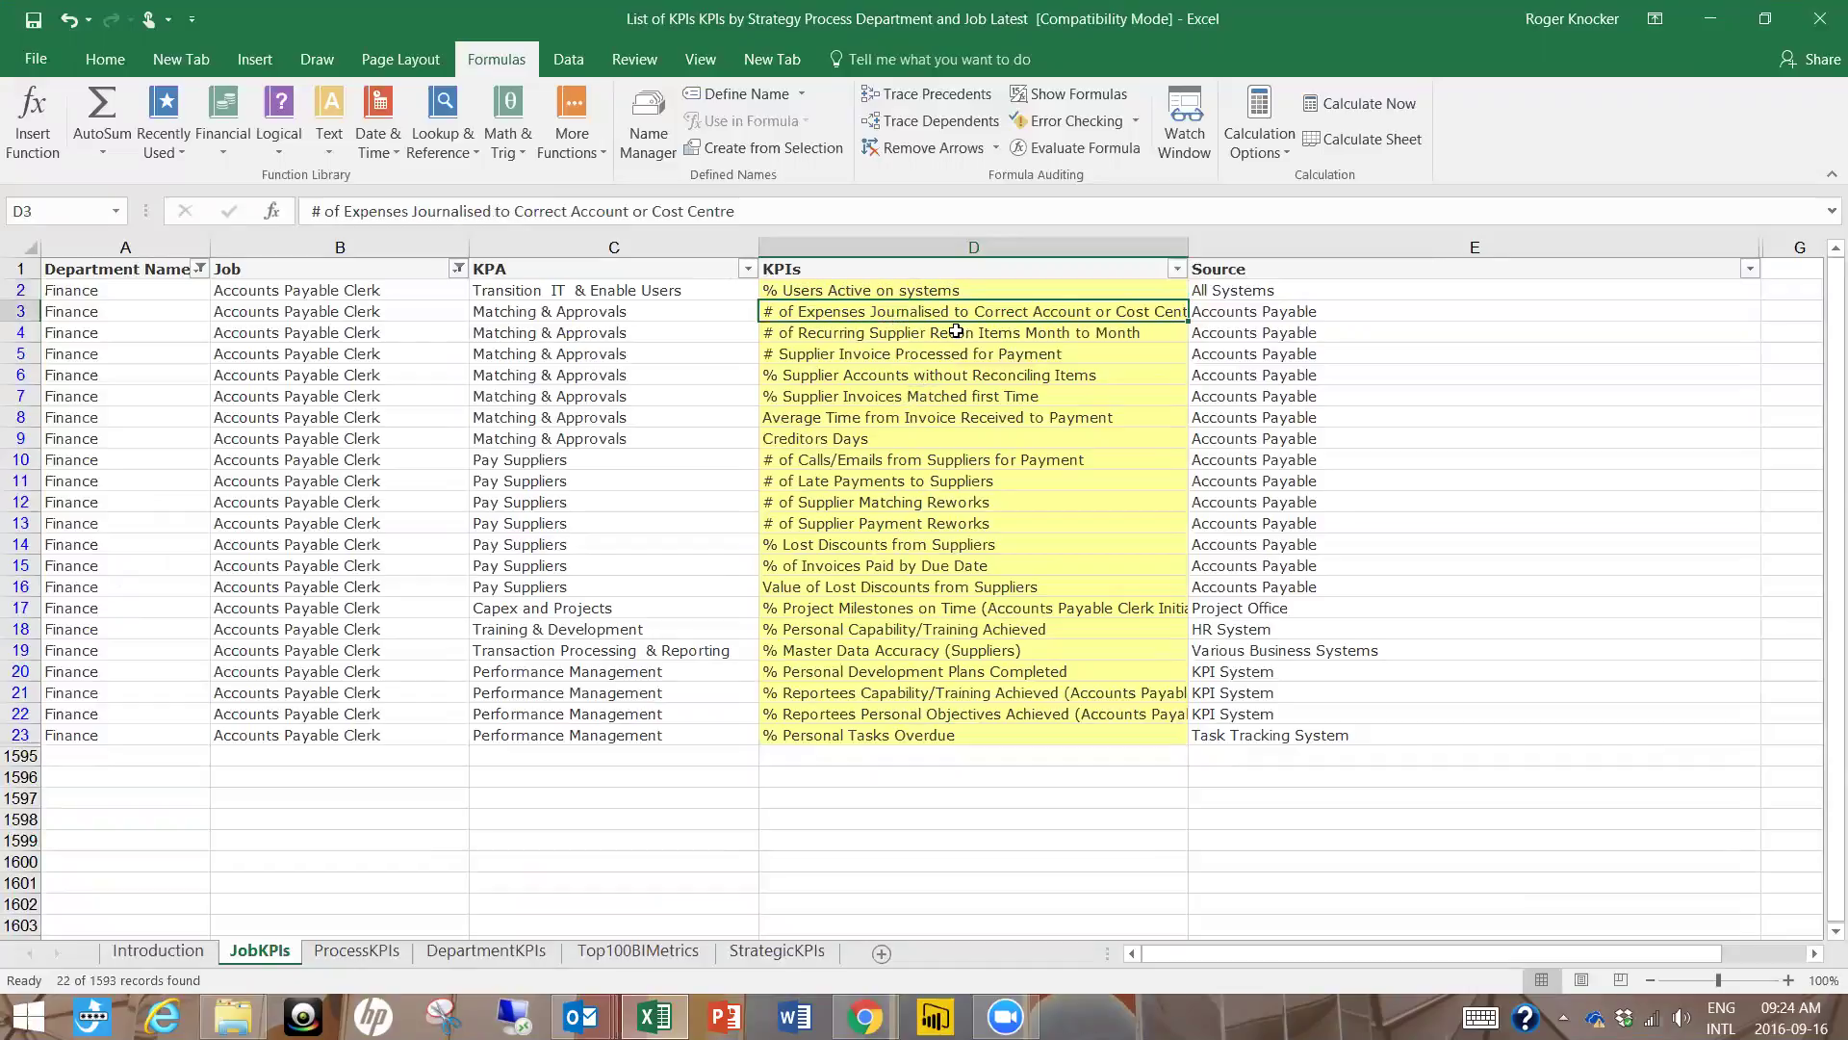
click(858, 357)
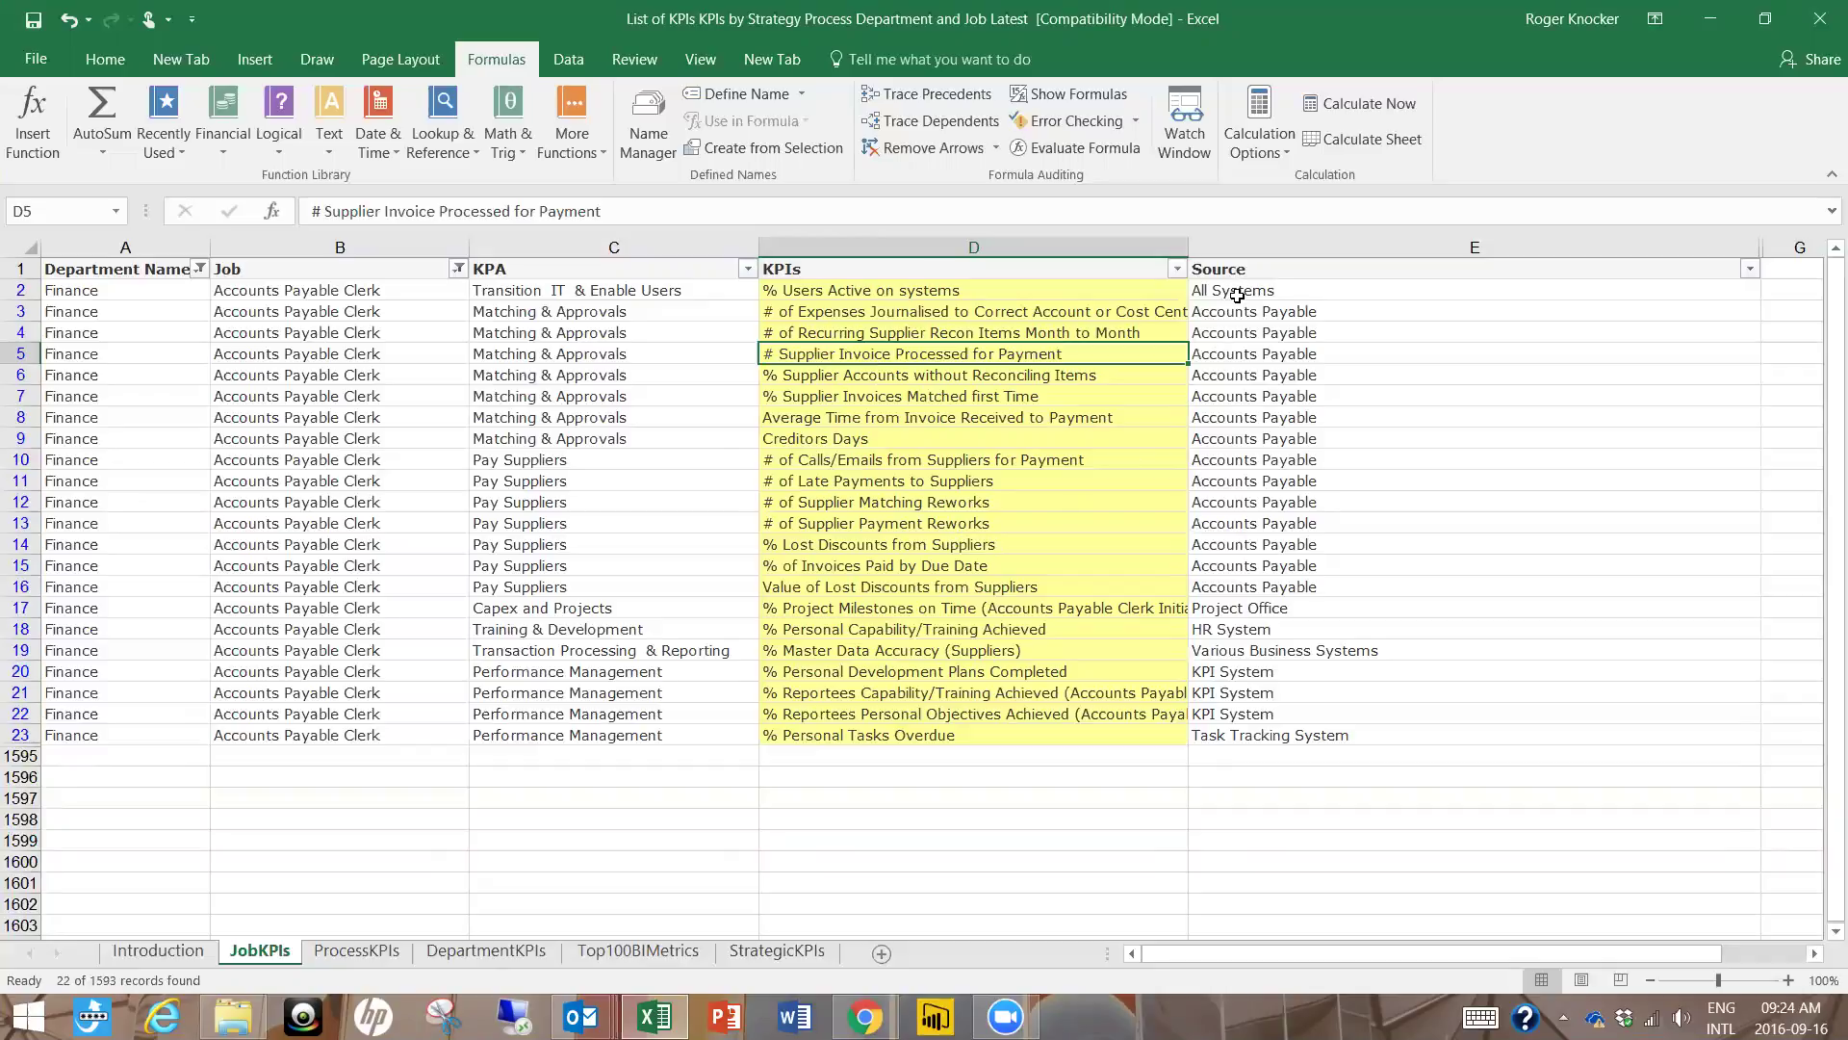
drag(1237, 295, 1261, 480)
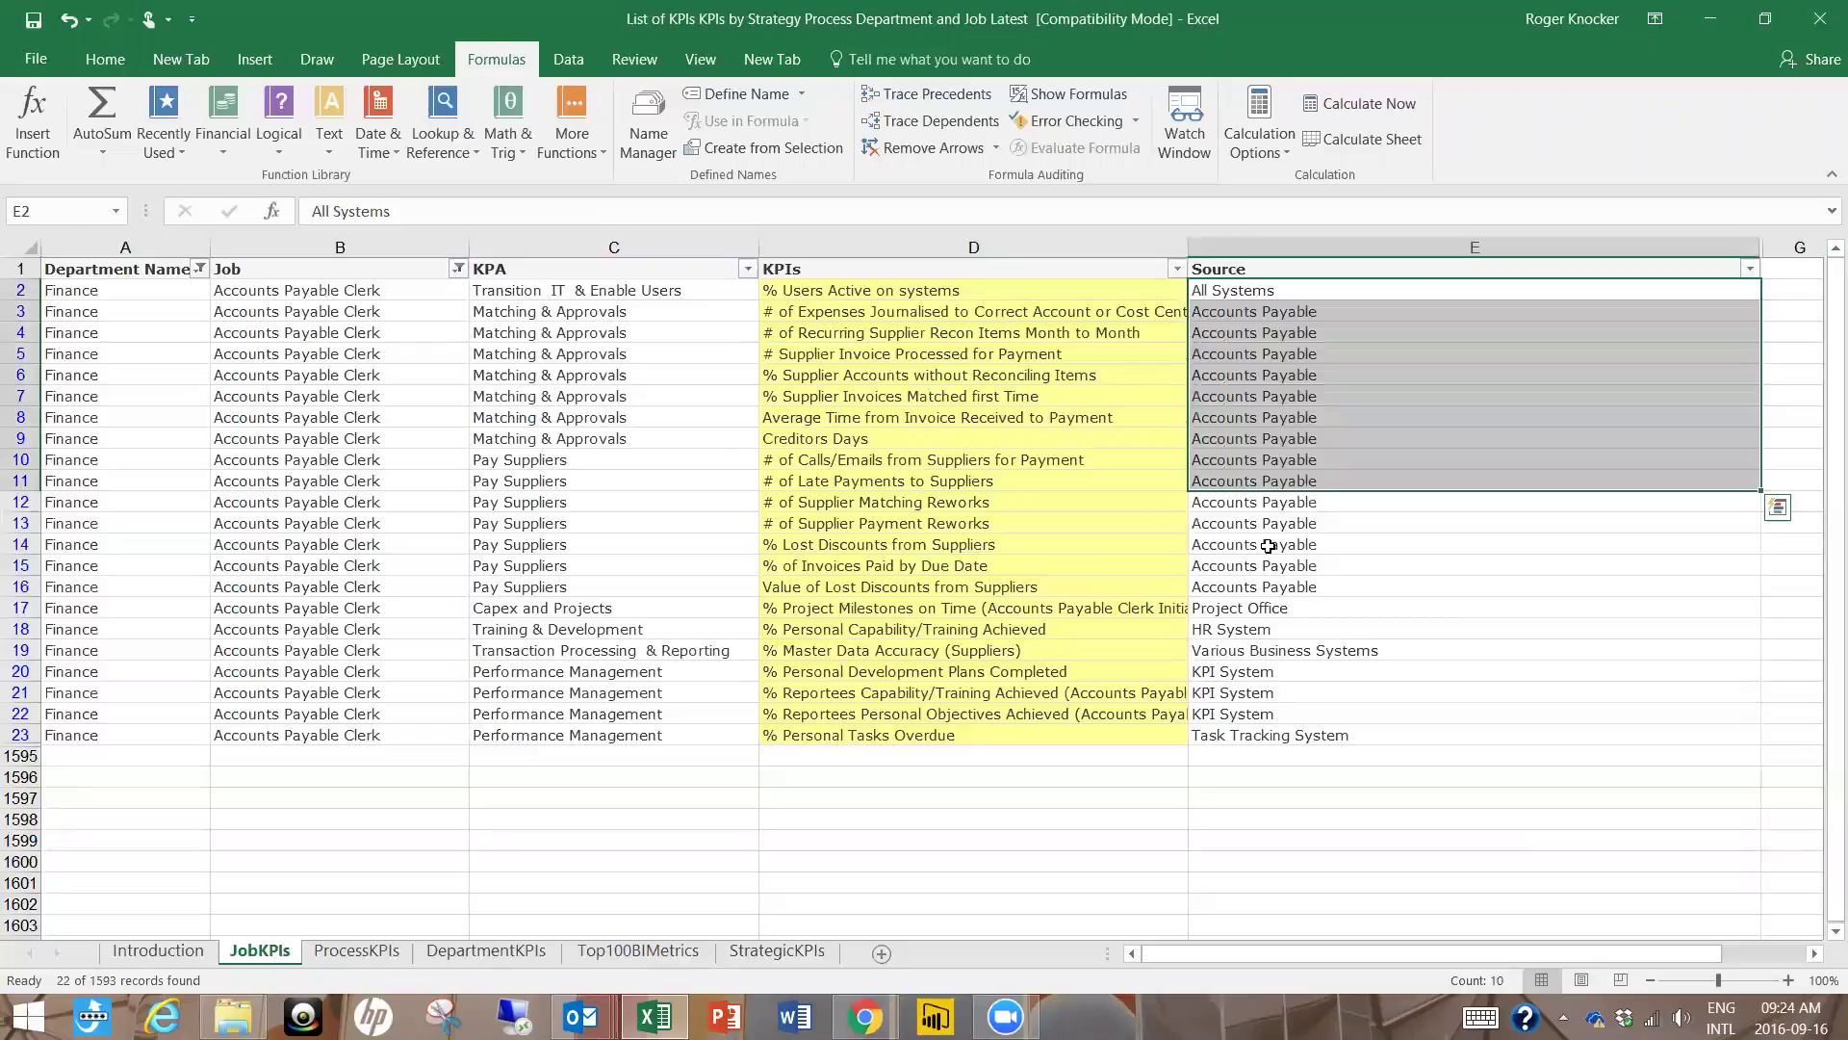
click(1095, 486)
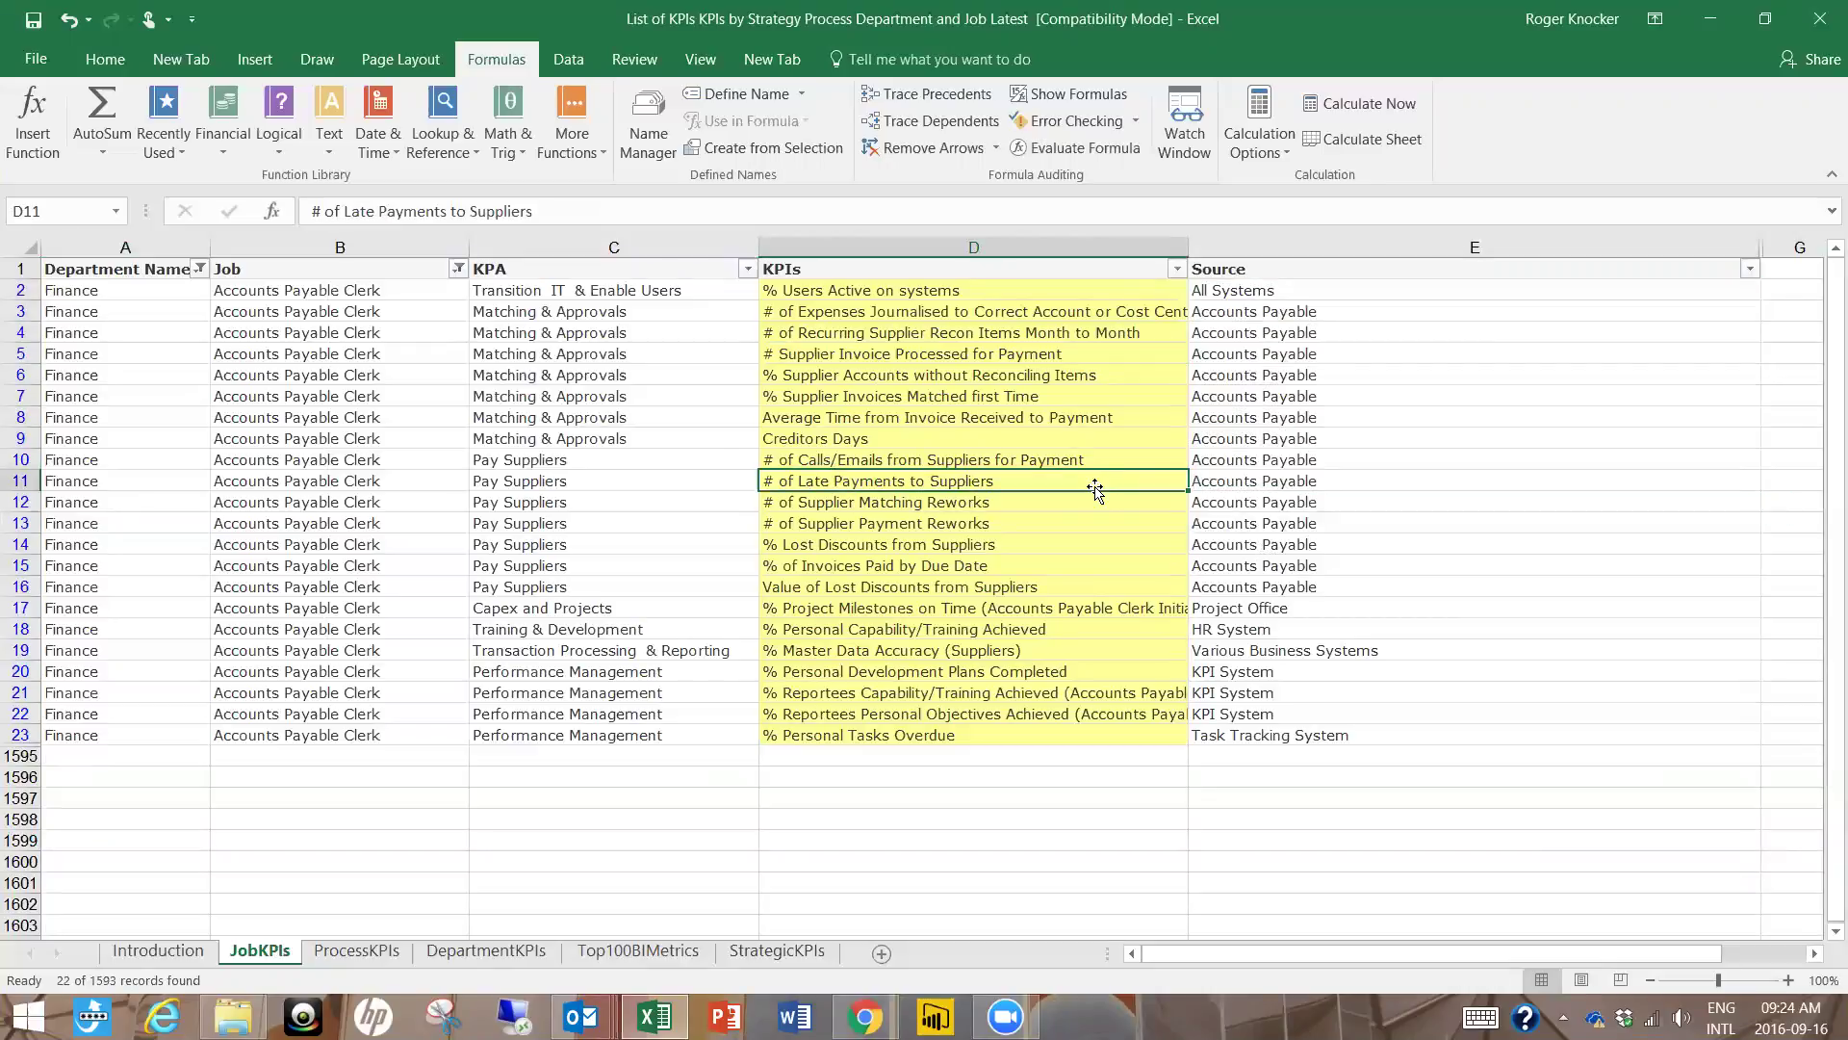
click(999, 396)
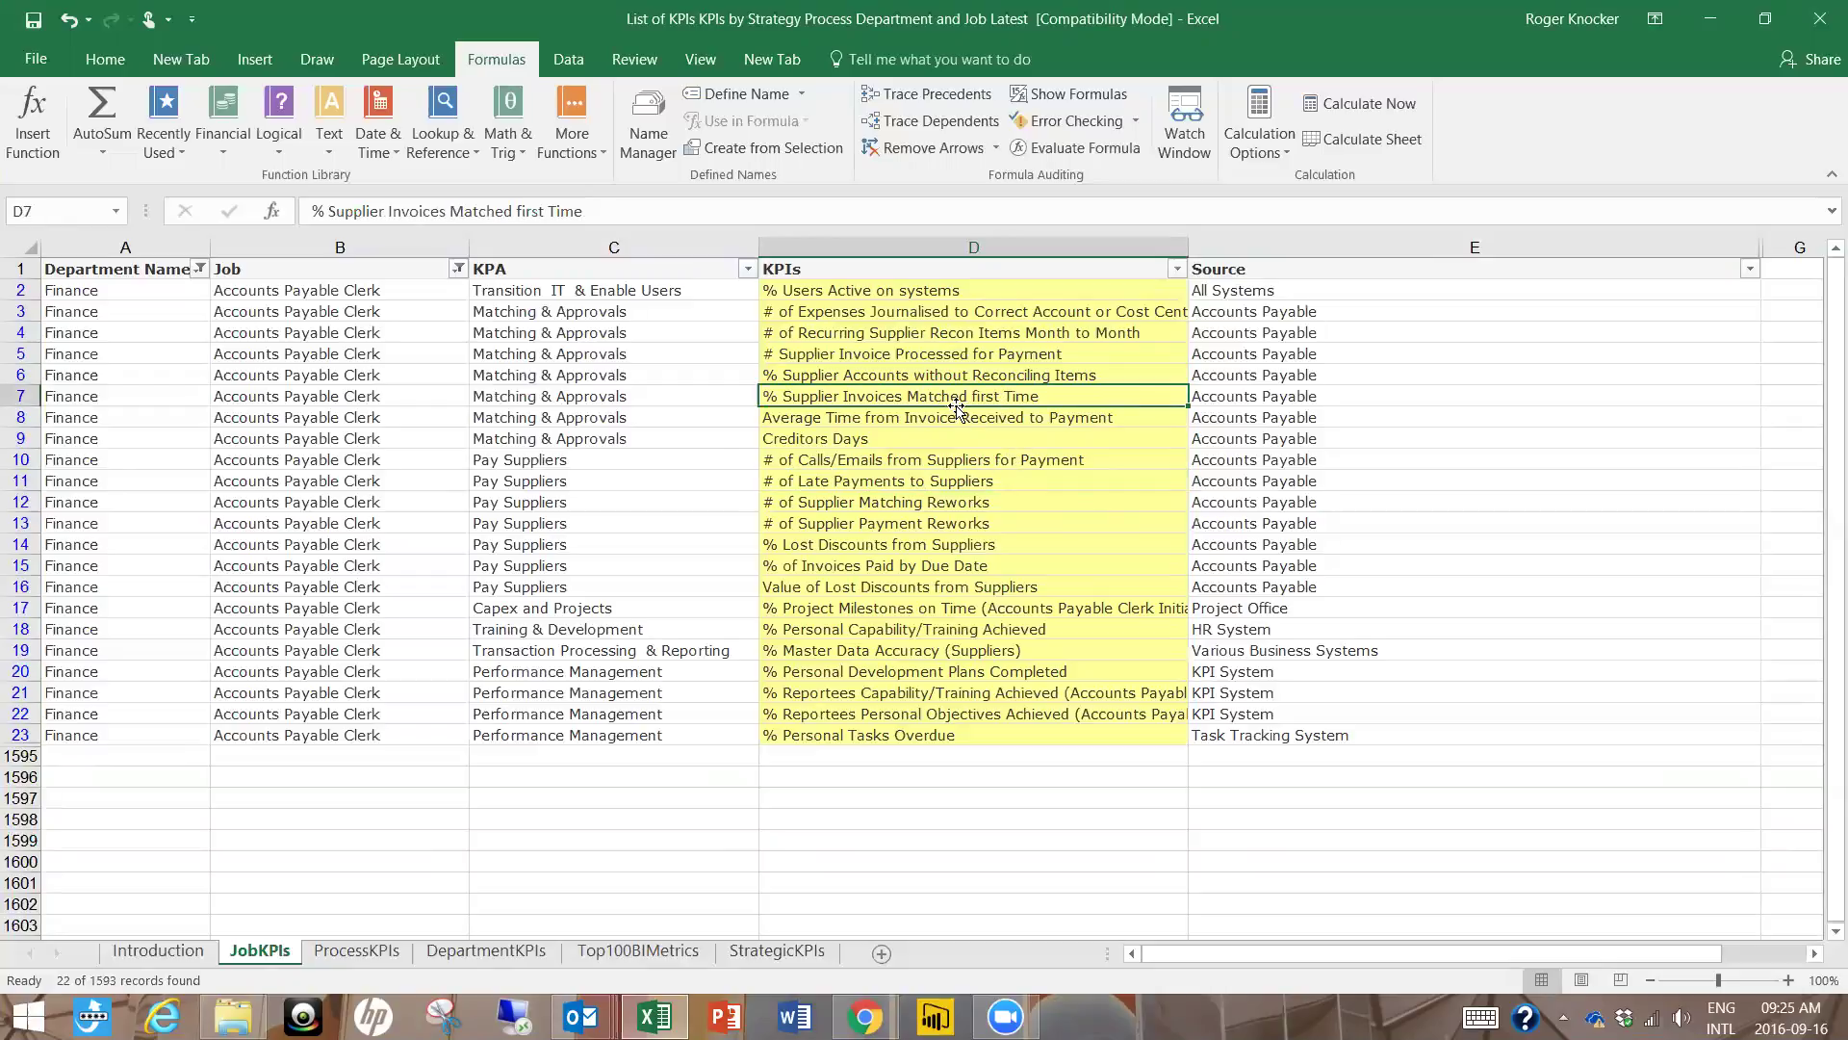
click(1249, 397)
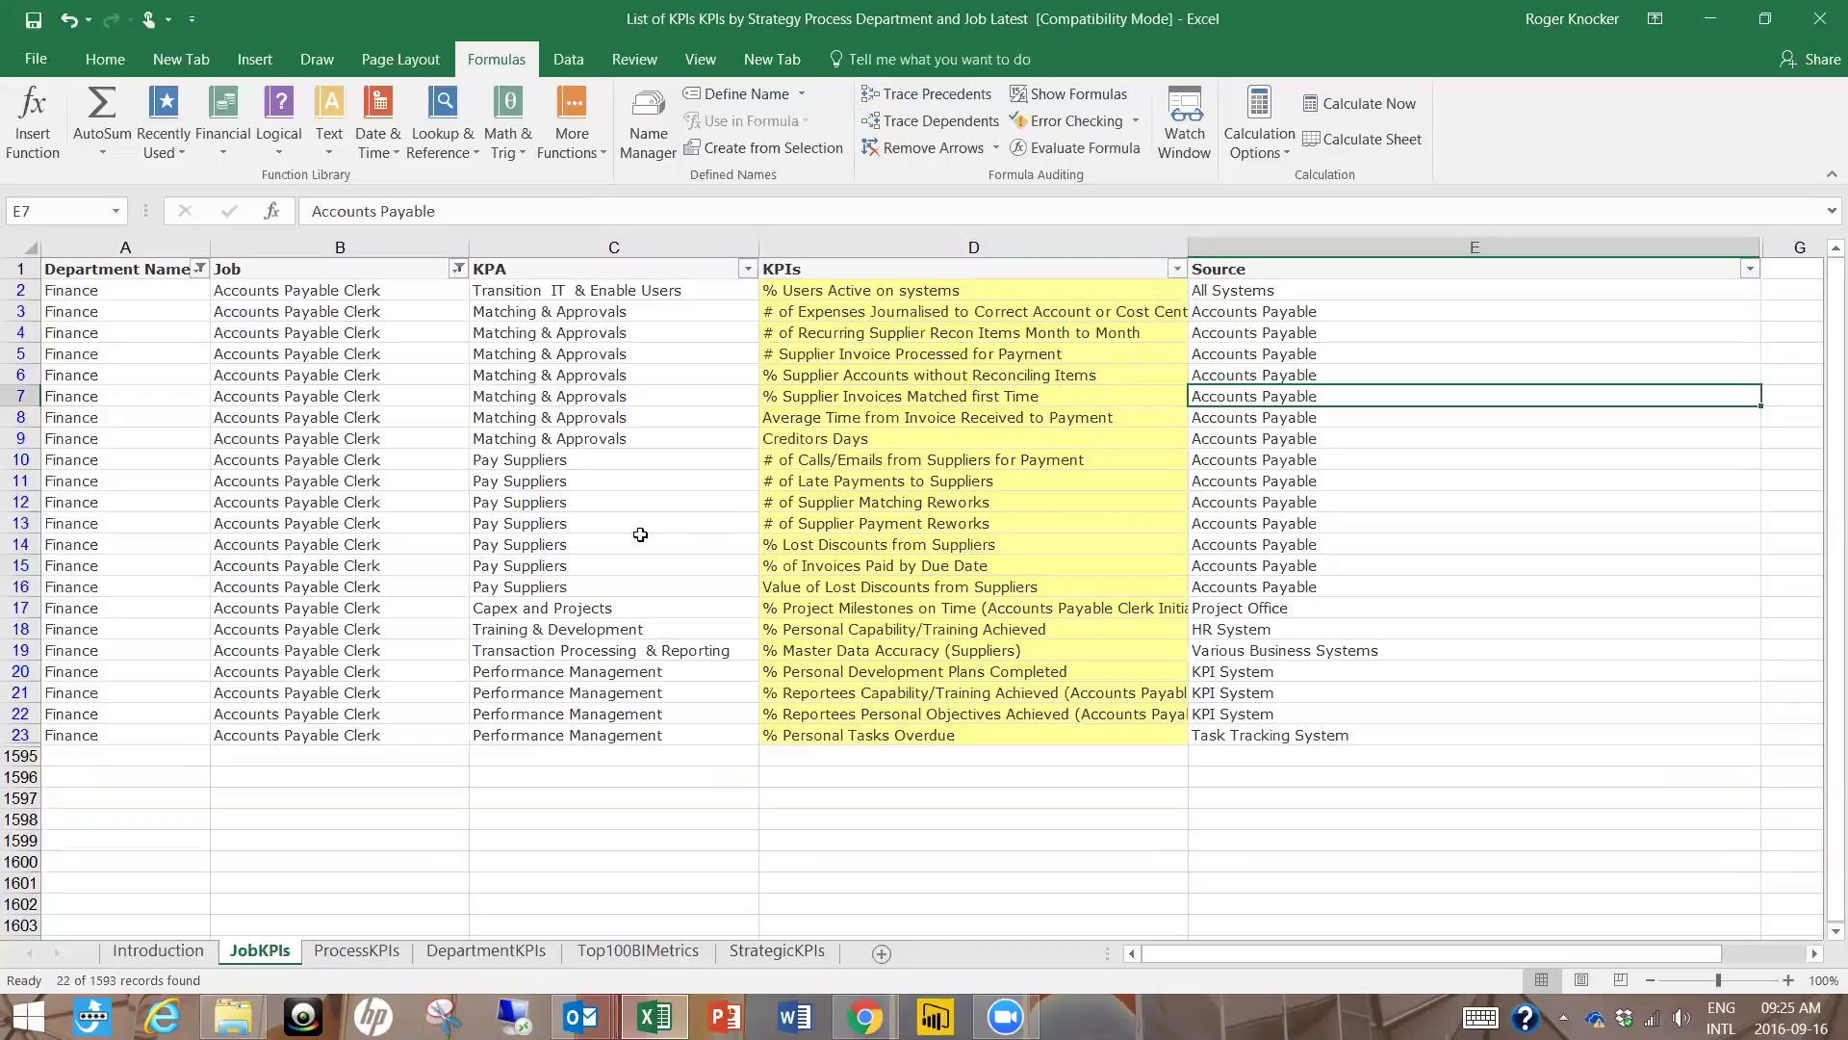
- Clear all the filters on the JobKPIs sheet at once
click(406, 469)
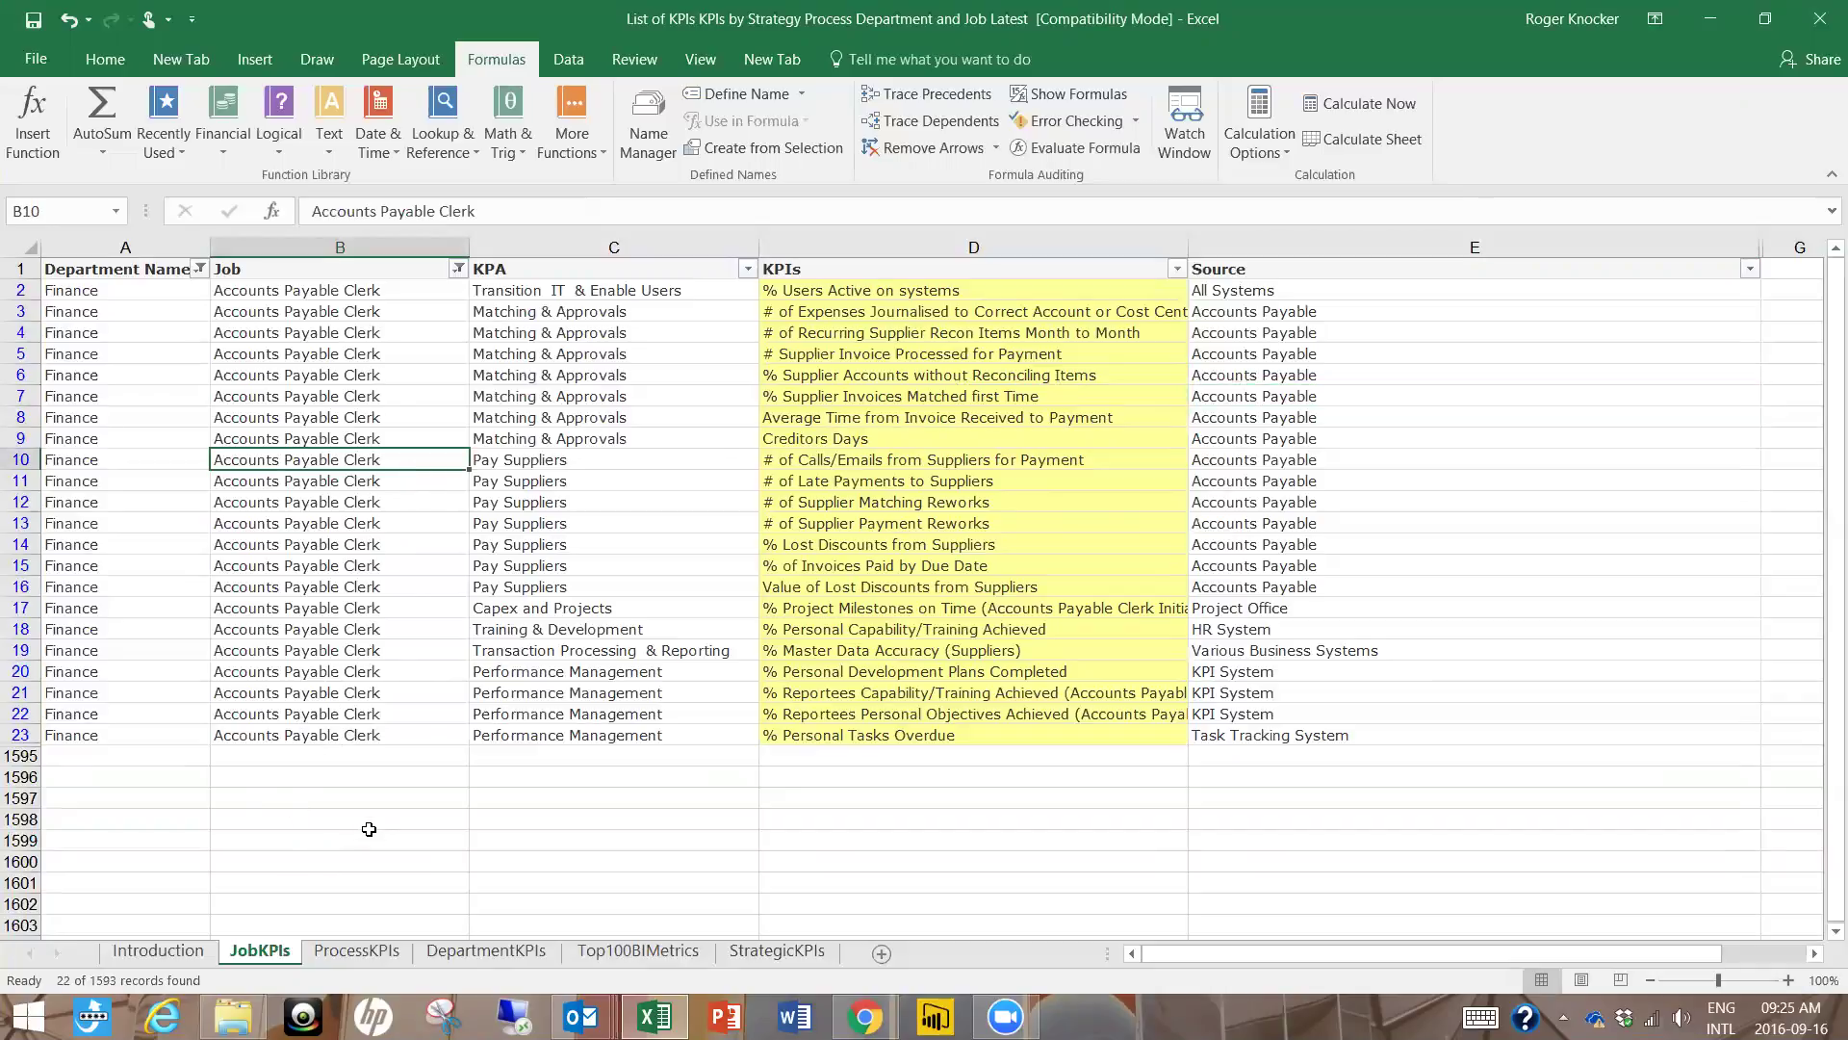
click(199, 268)
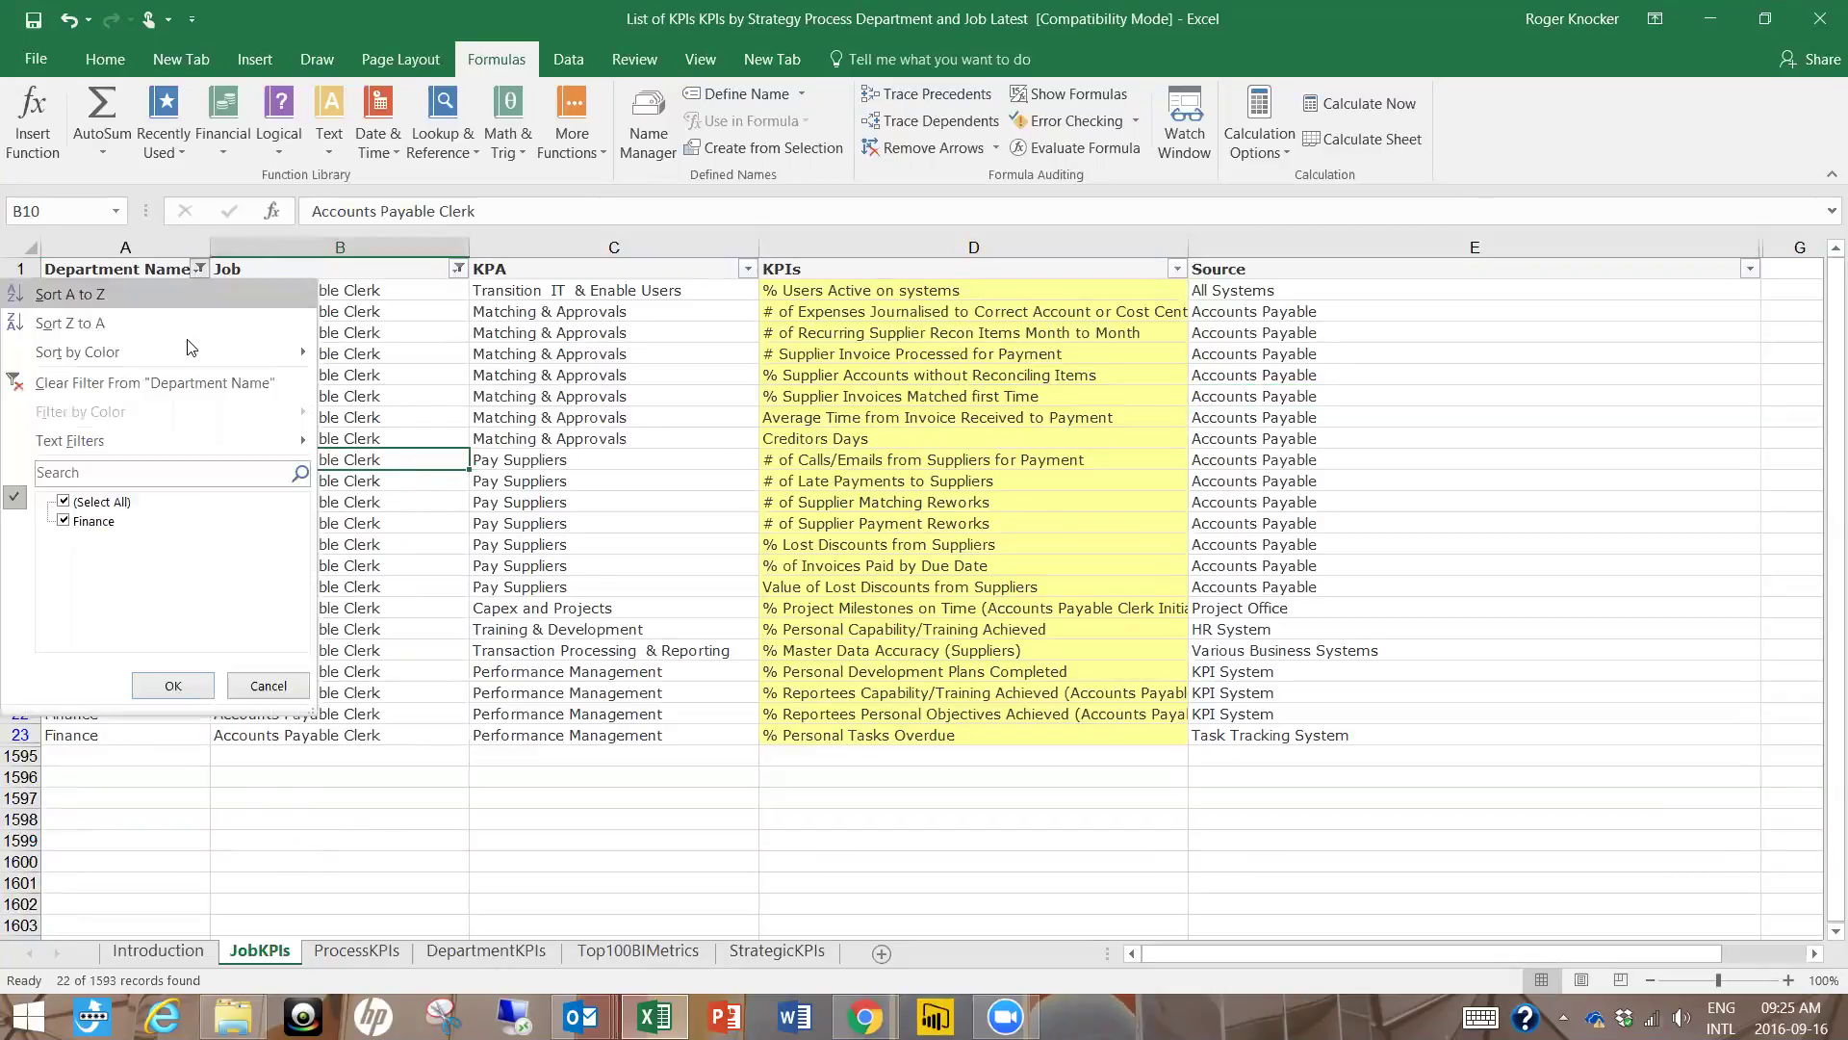
click(417, 296)
click(568, 59)
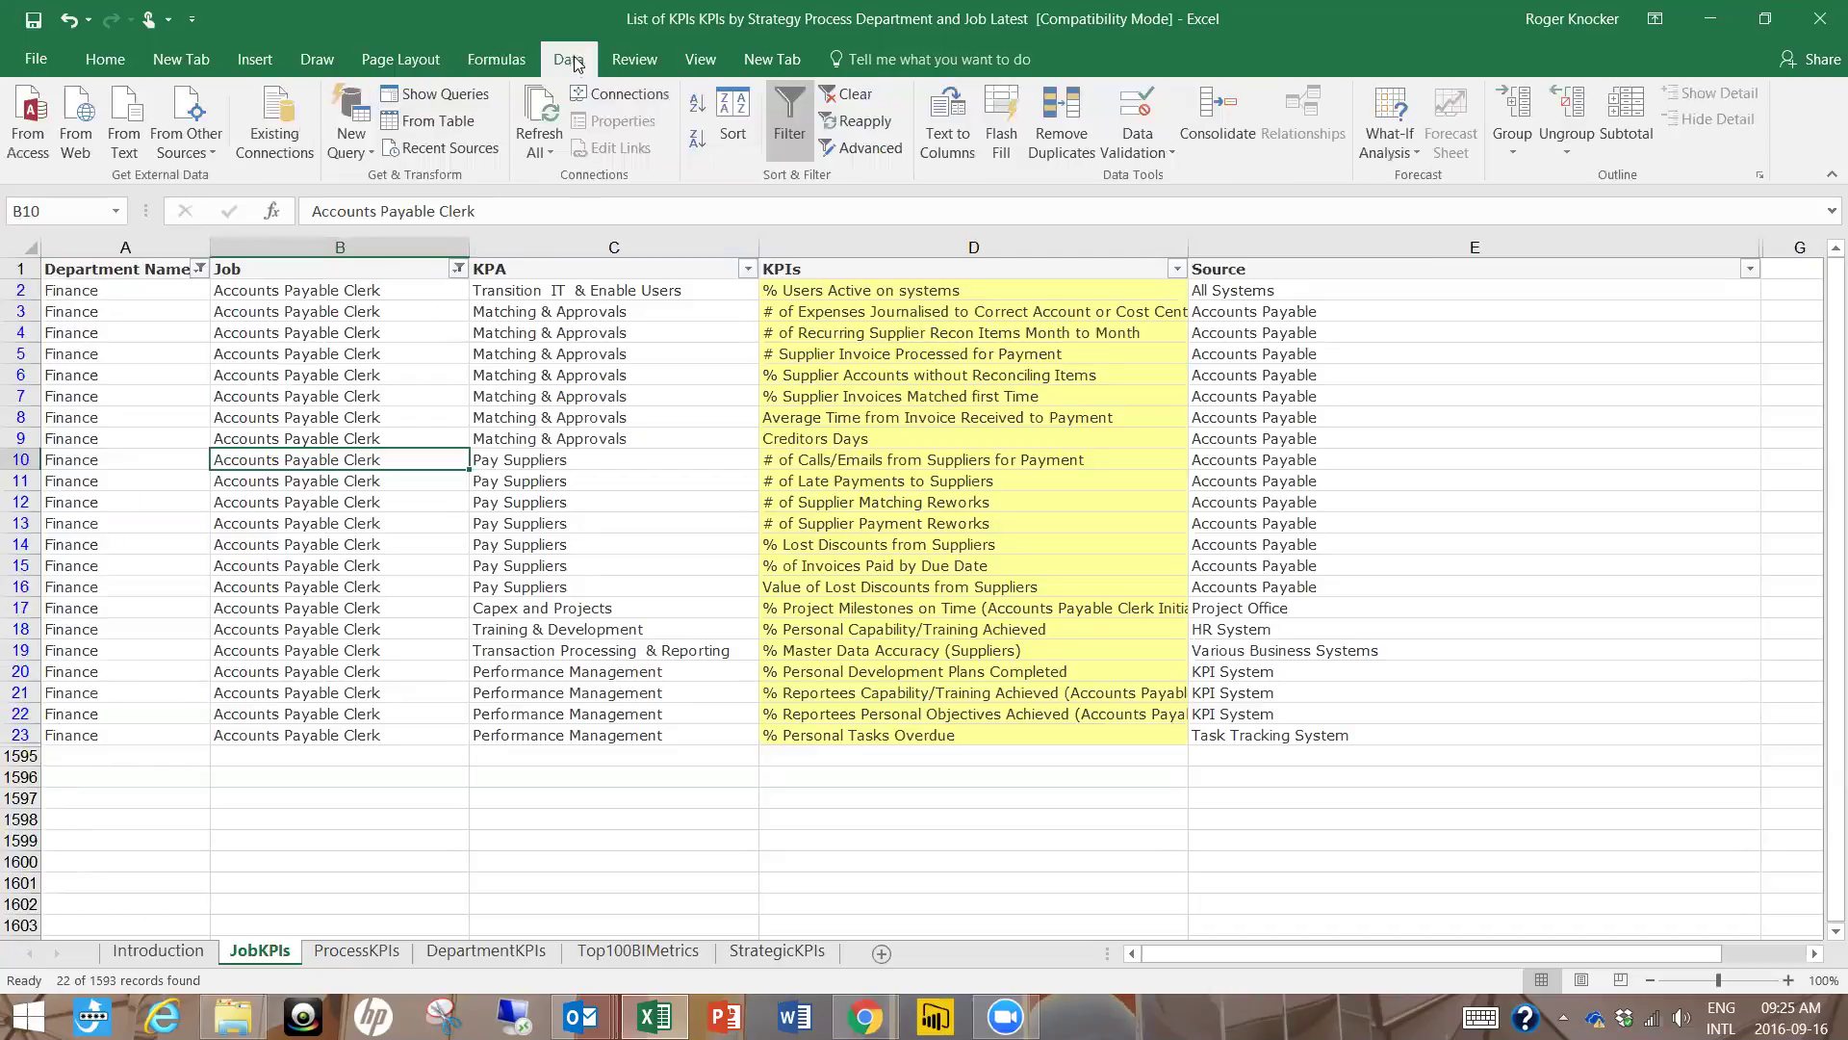
click(849, 93)
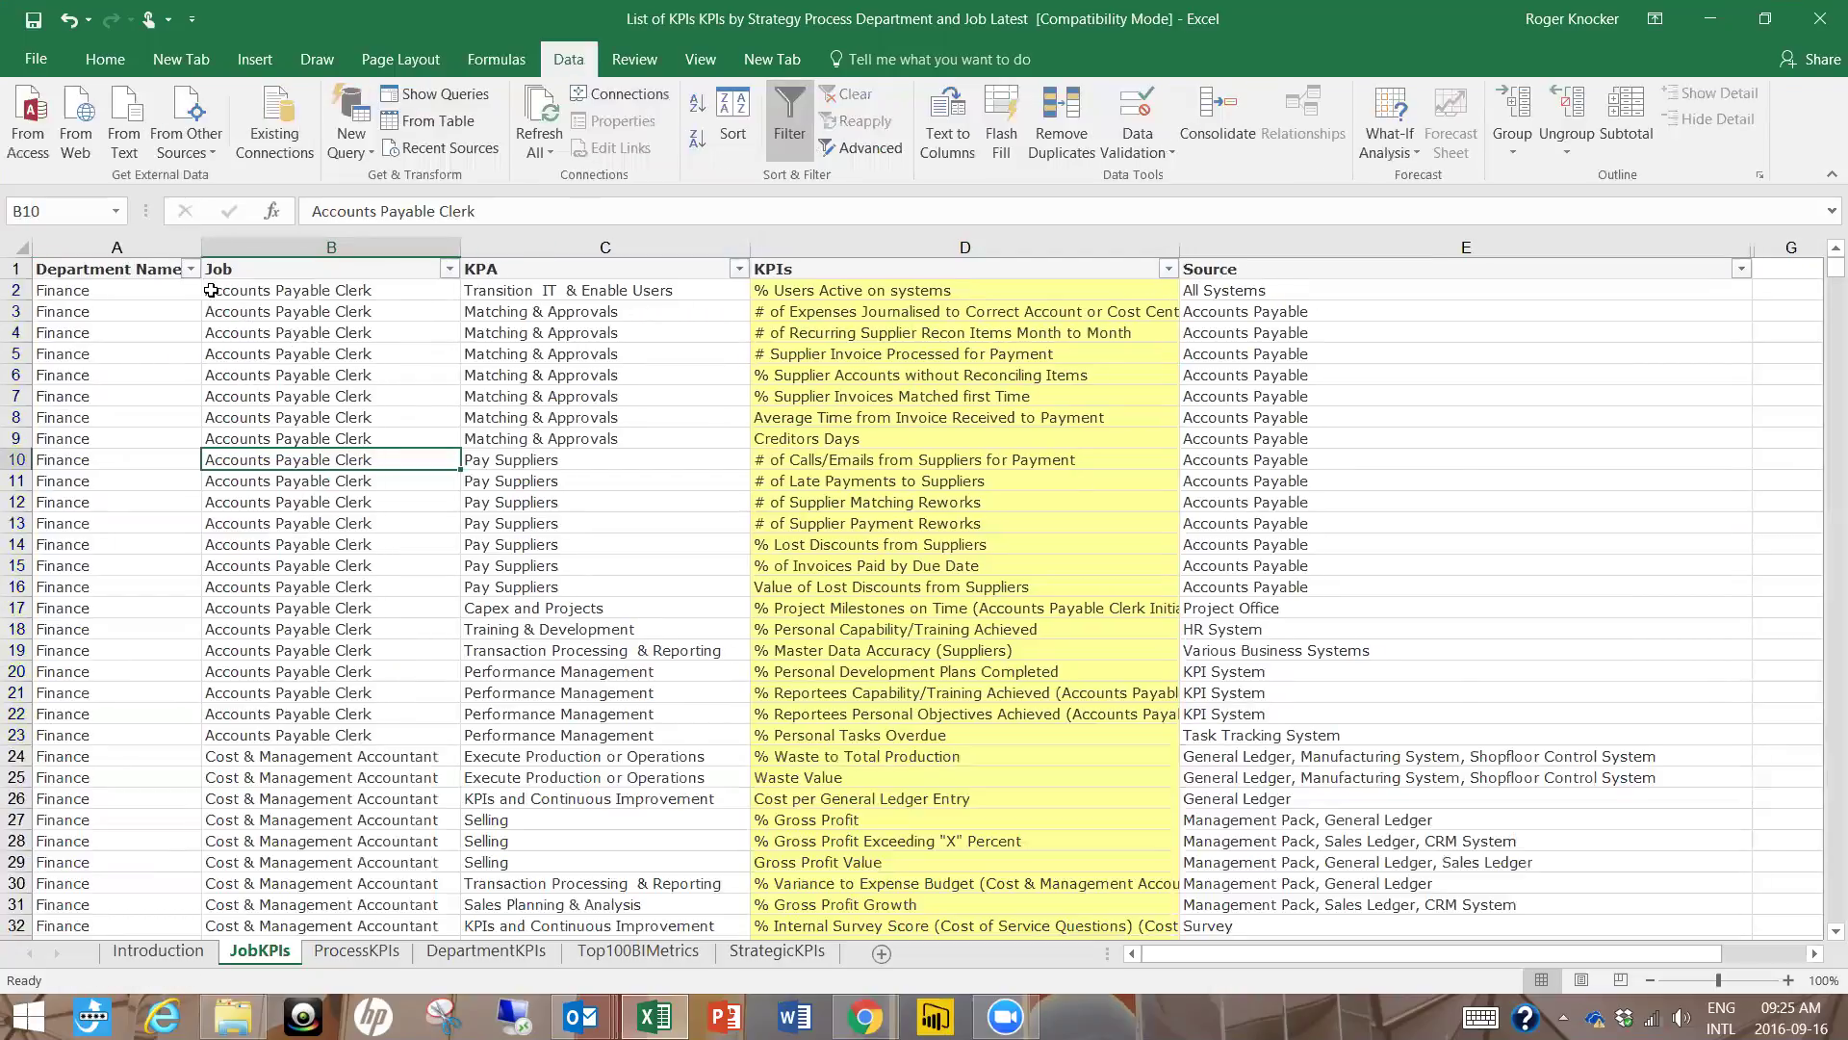
- Filter the Department Name column to show only HR
click(190, 269)
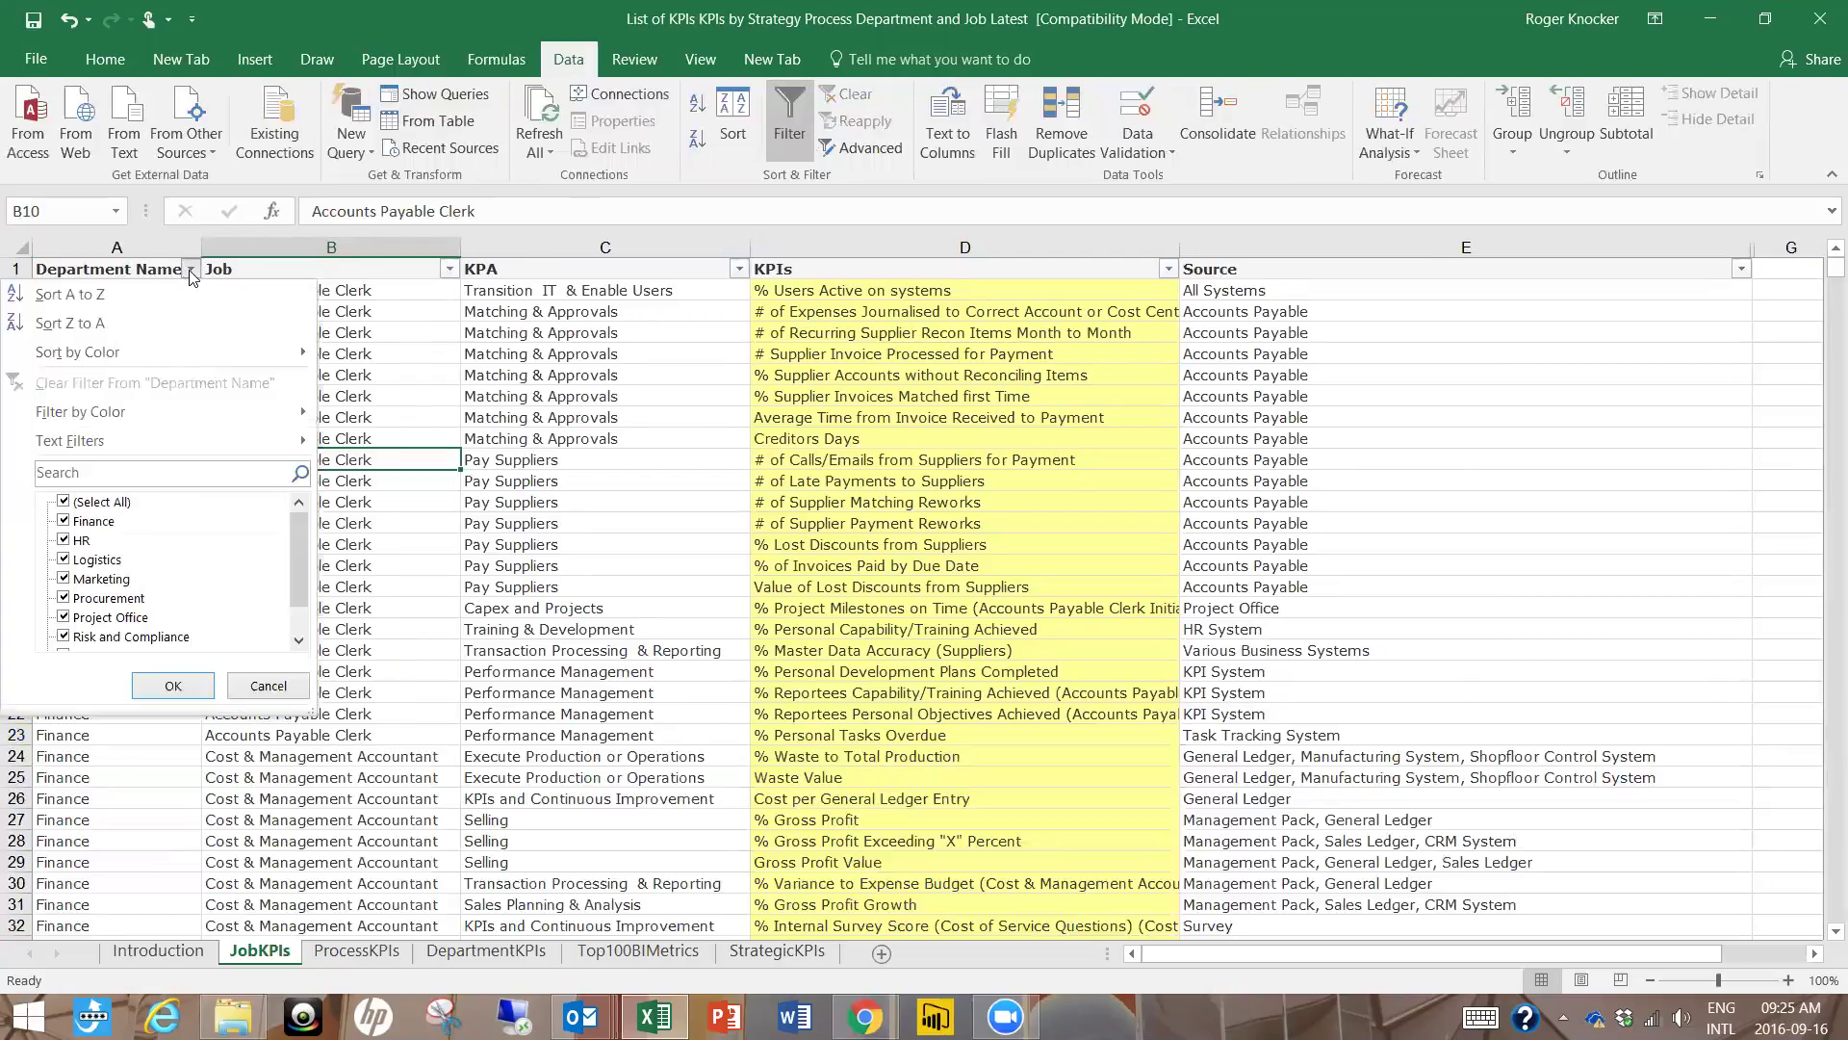
click(89, 501)
click(77, 540)
click(184, 683)
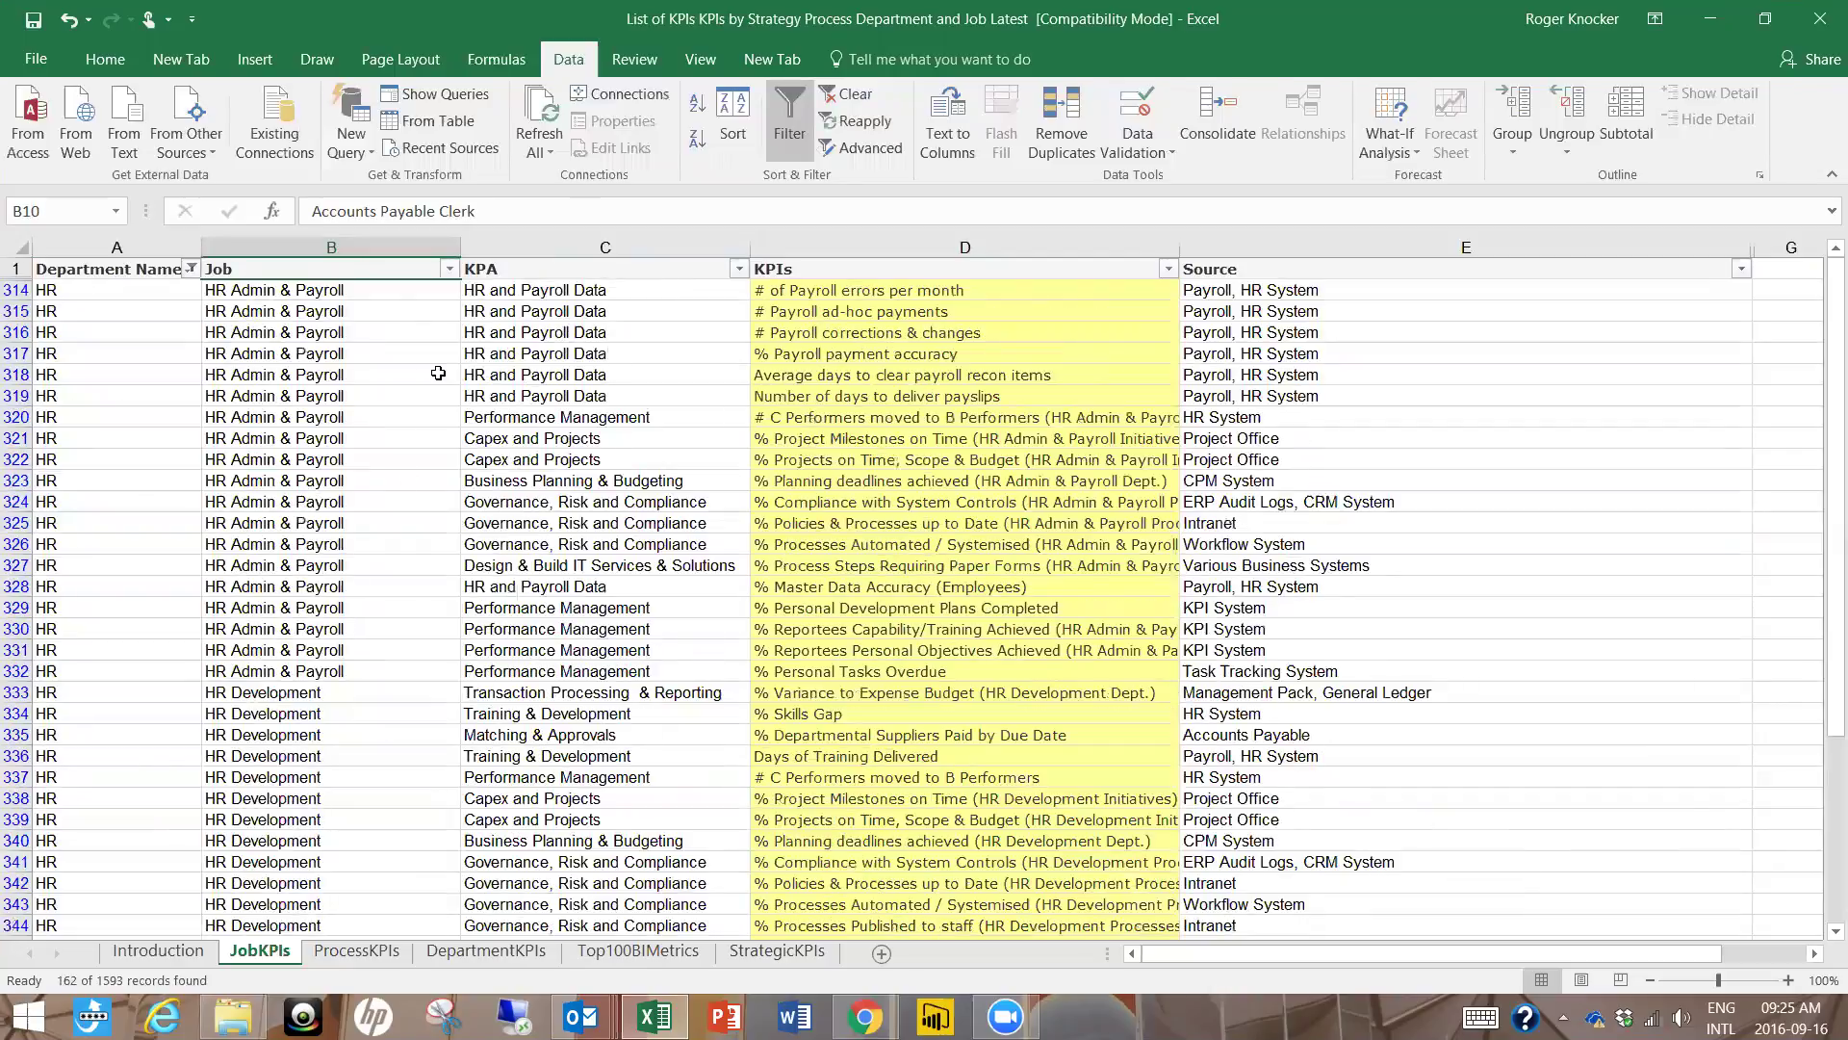
- Filter the Job column to show only HR Manager and look through the listed KPIs
click(450, 270)
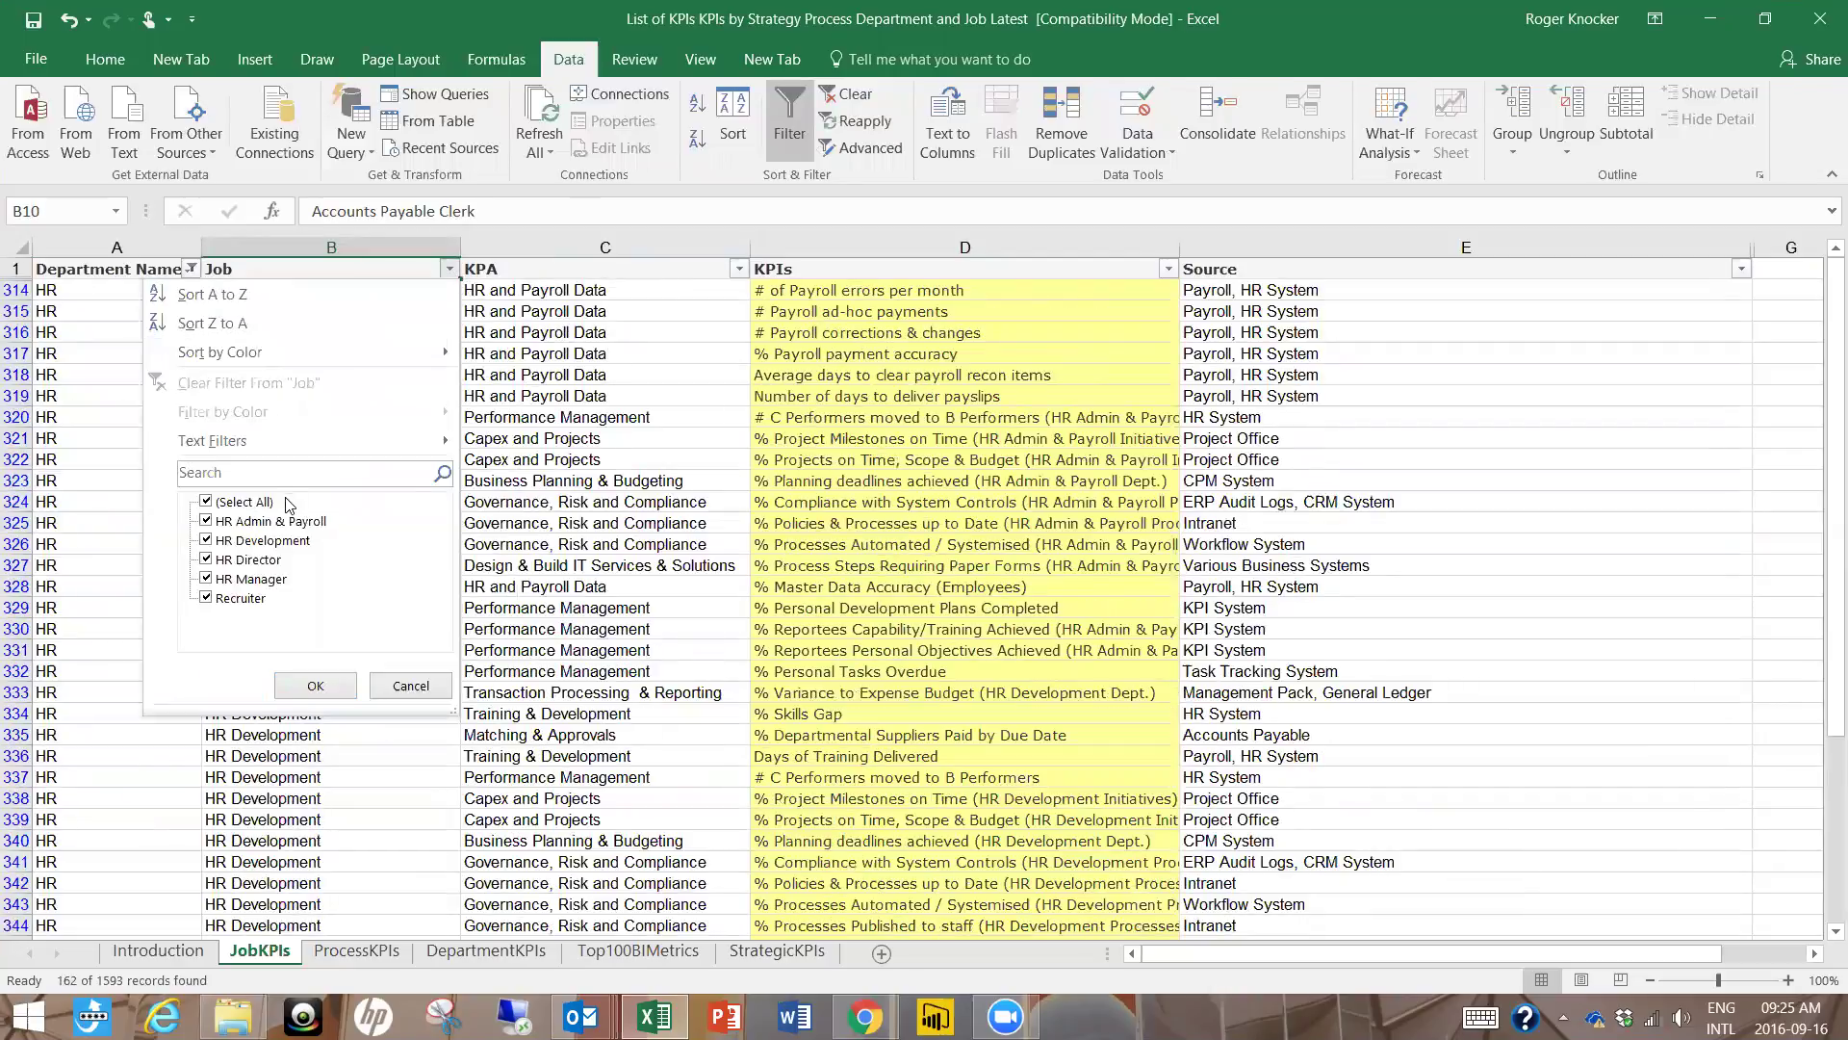
click(240, 502)
click(246, 580)
click(314, 684)
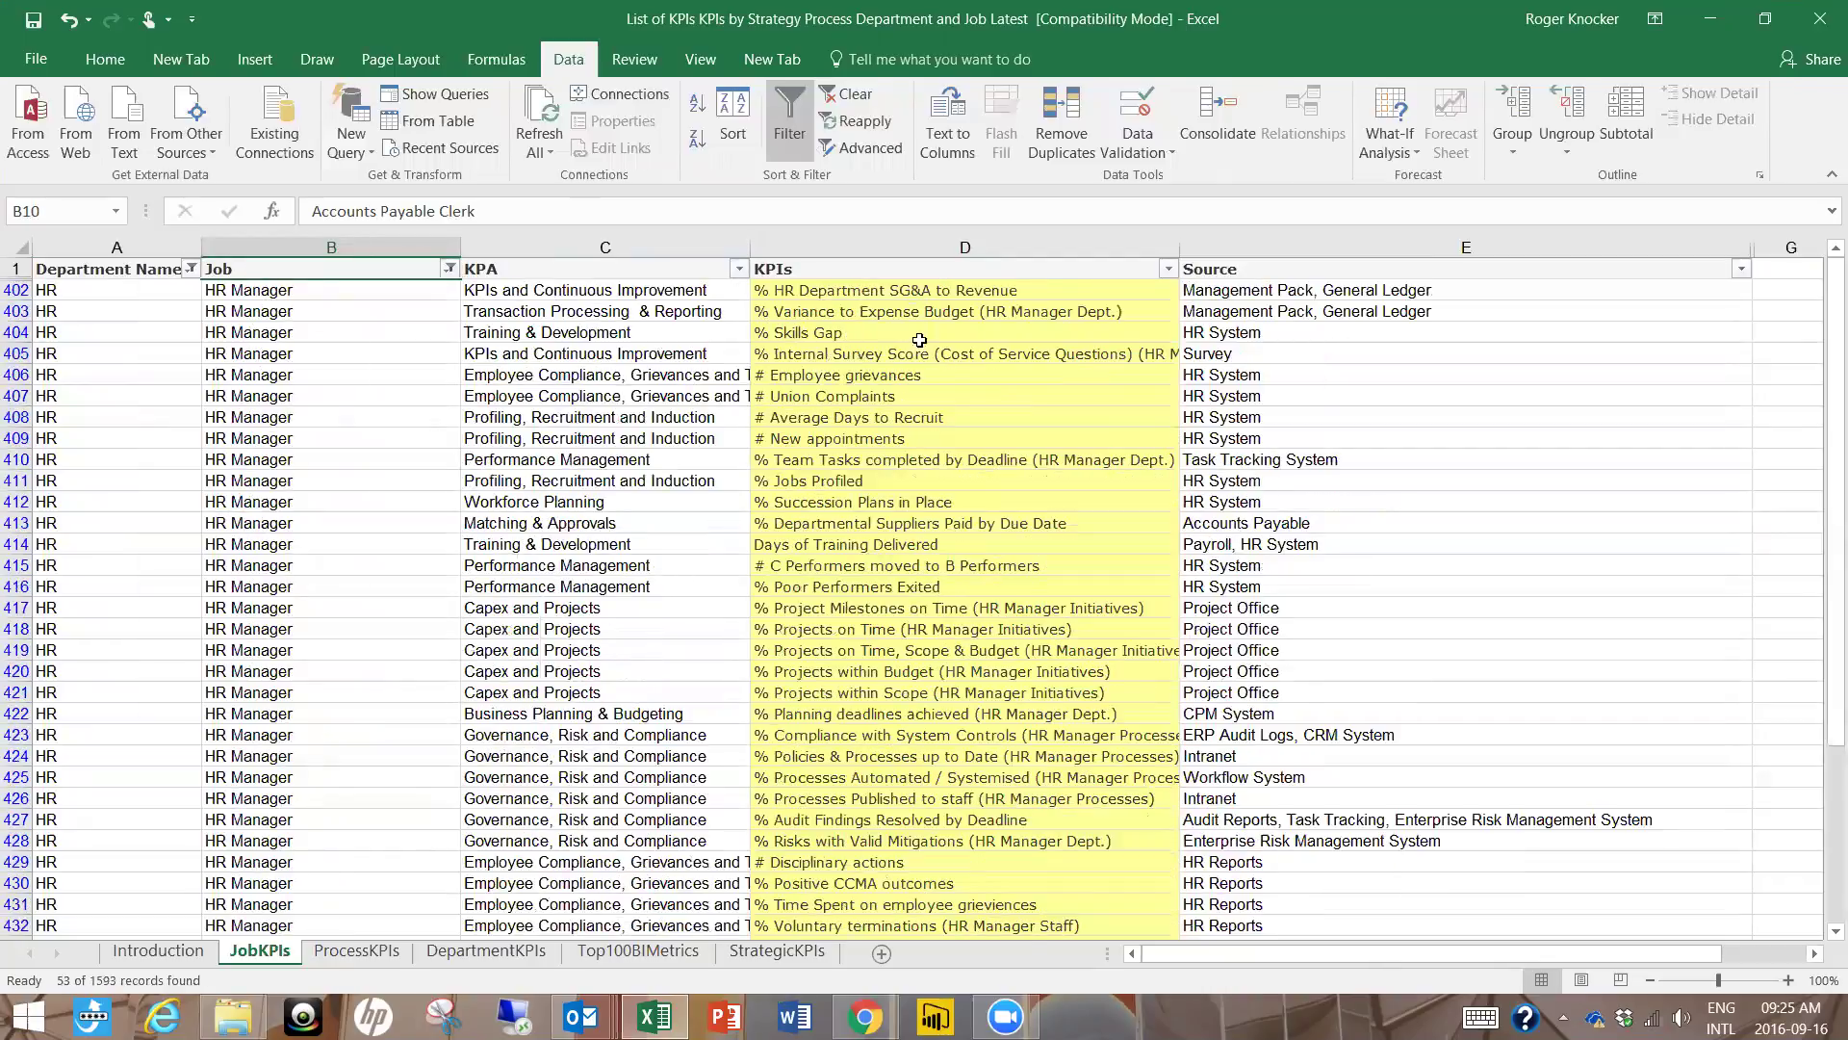
scroll(948, 414, down, 15)
scroll(964, 411, up, 17)
- Filter the KPA column to show only HR and Payroll Data and select its KPI
click(741, 271)
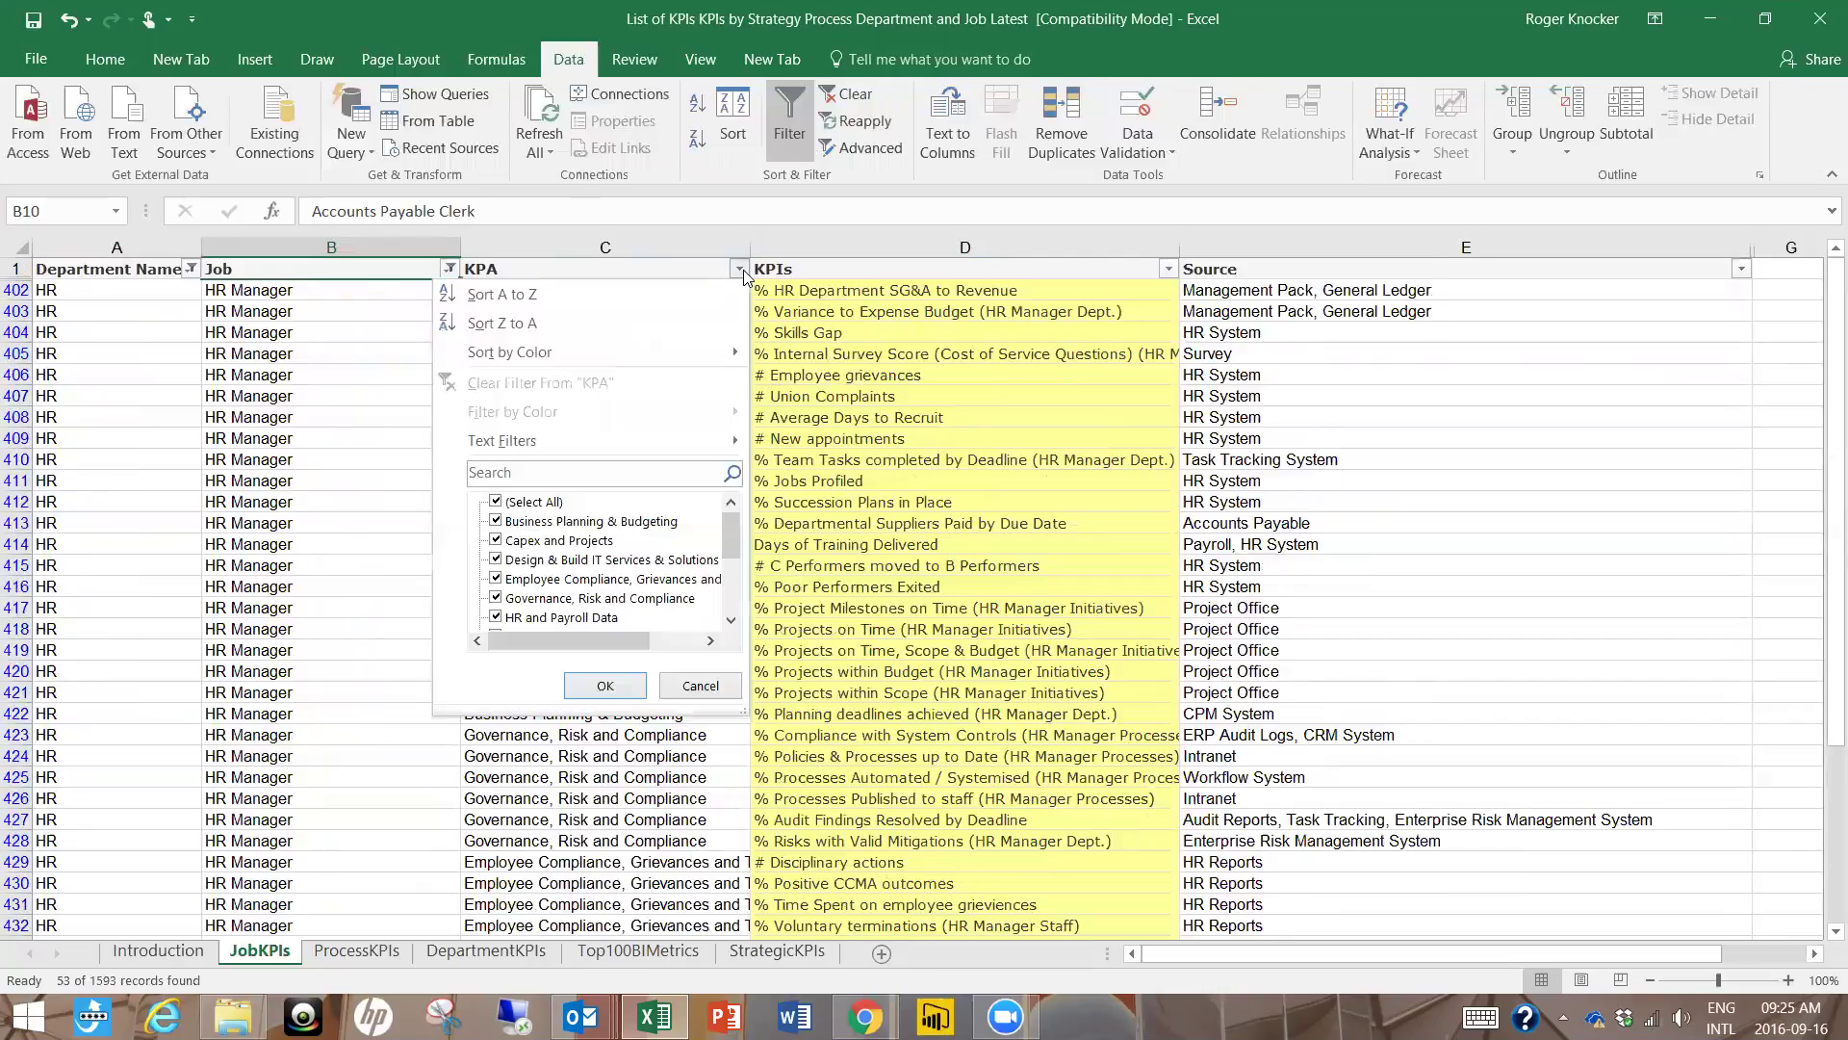
click(530, 507)
scroll(732, 560, down, 1)
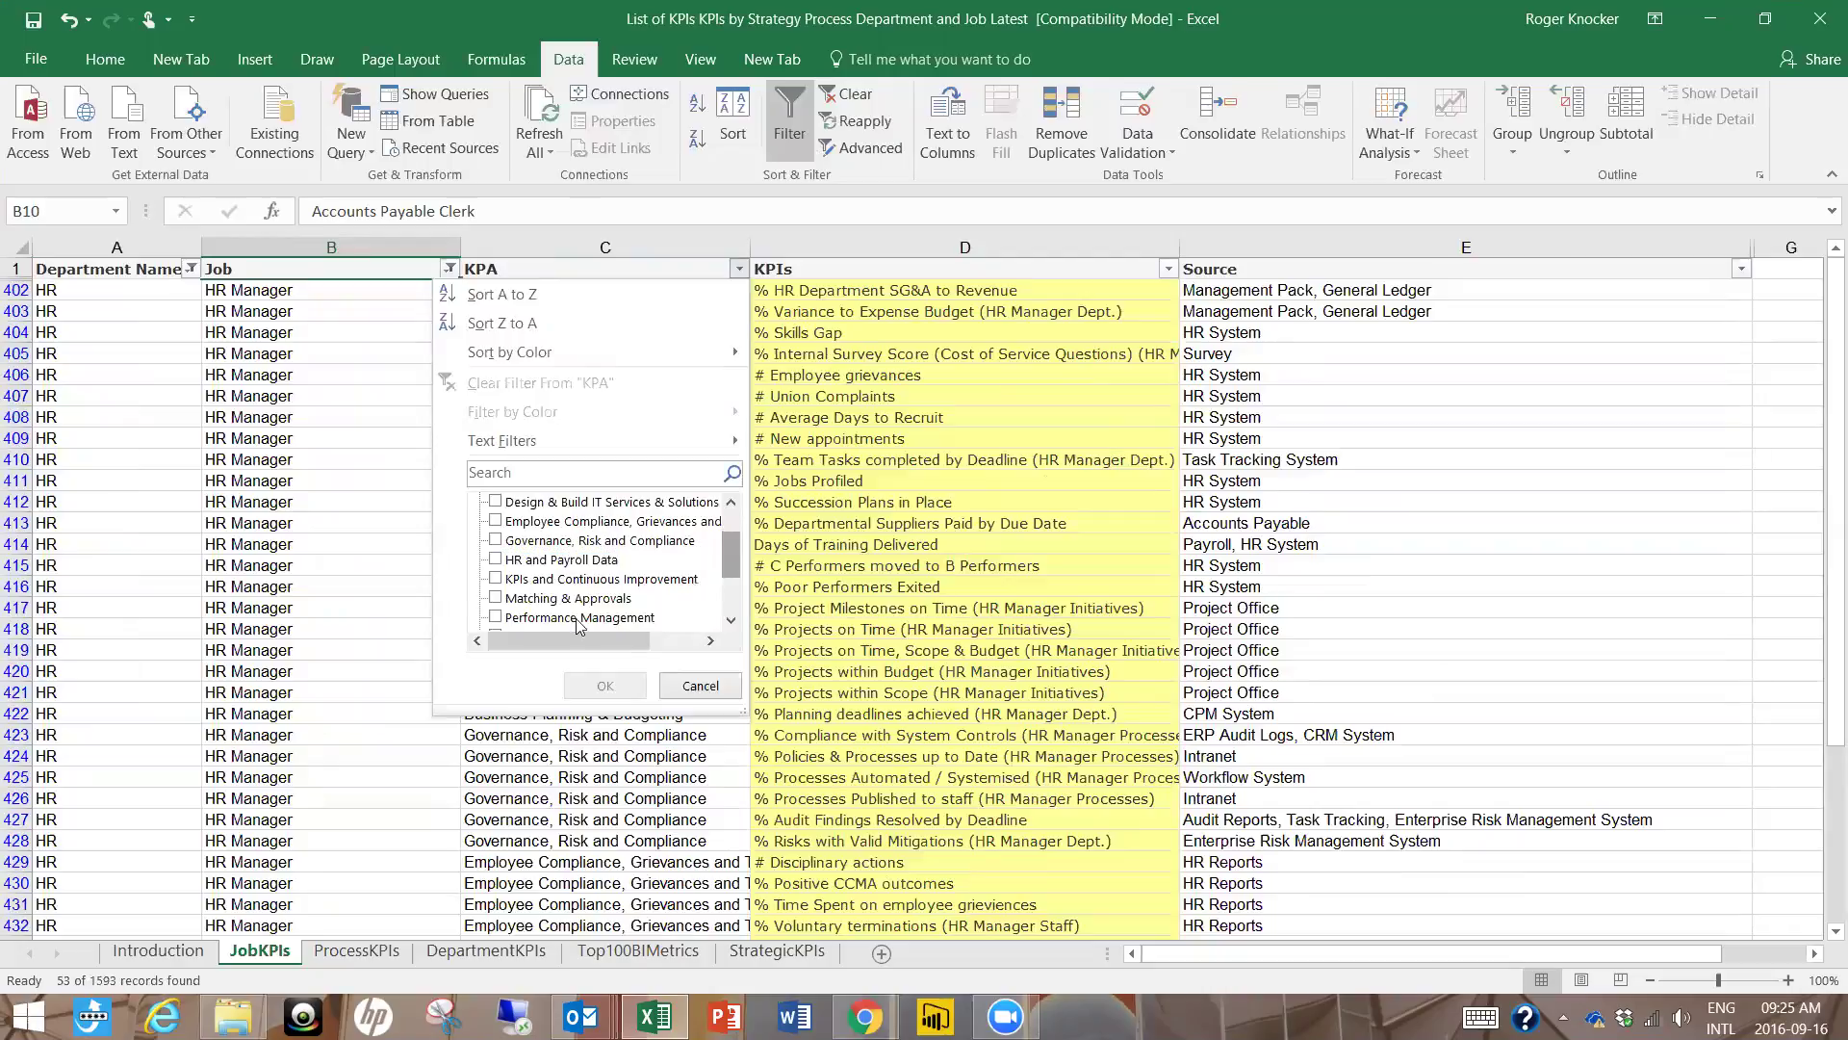
click(496, 559)
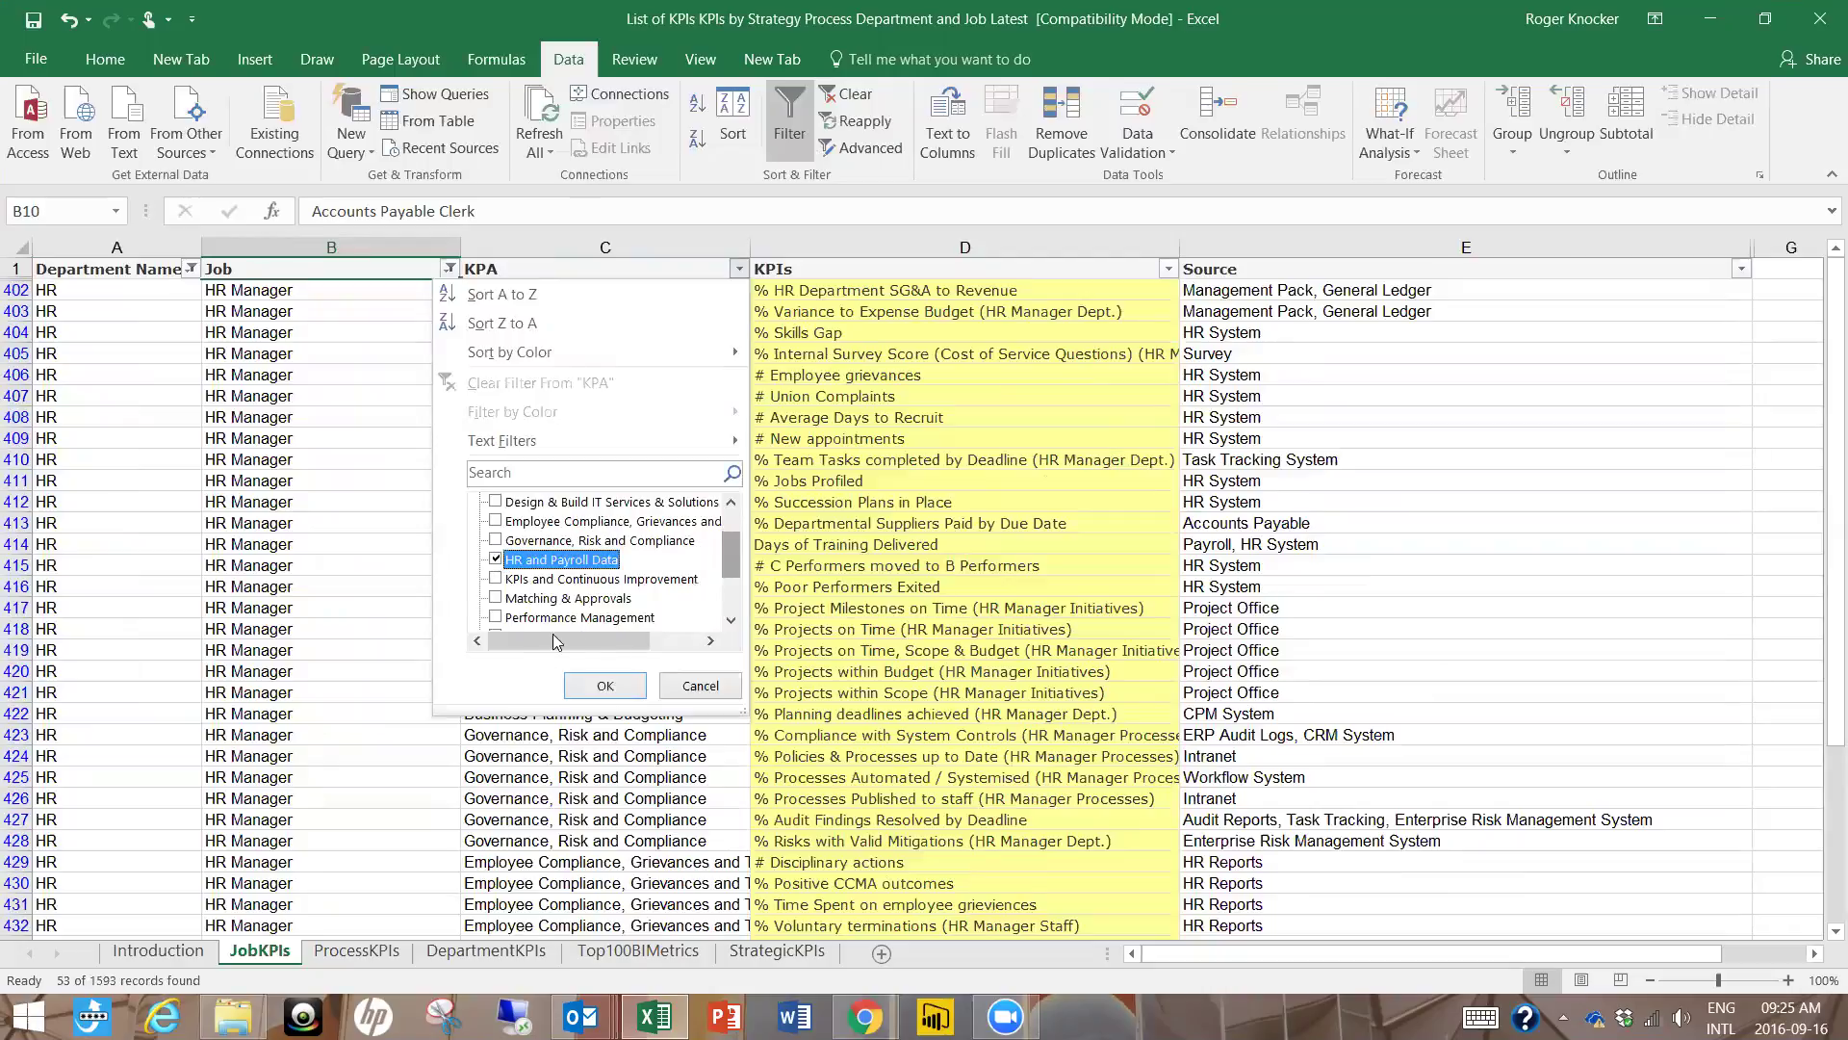
click(606, 685)
click(904, 294)
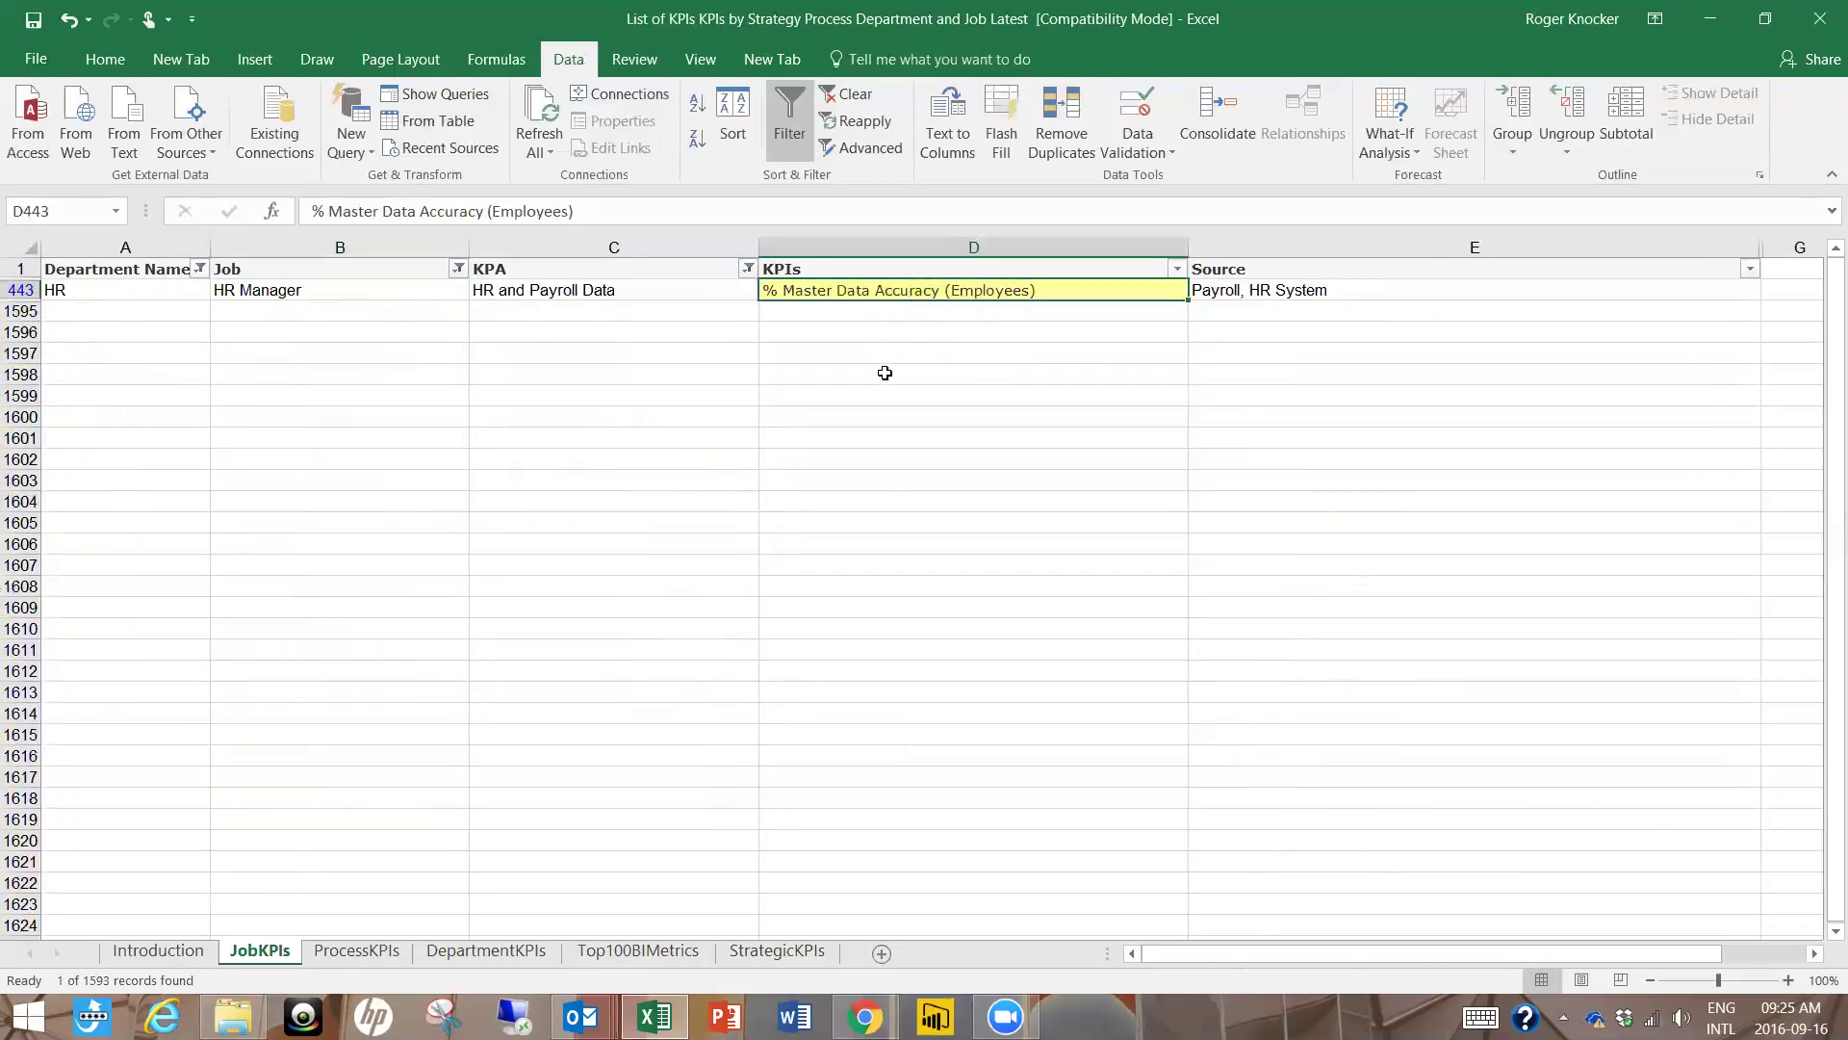
- Change the KPA filter to show only the Employee Compliance, Grievances area in place of HR and Payroll Data
click(748, 269)
click(504, 579)
click(504, 617)
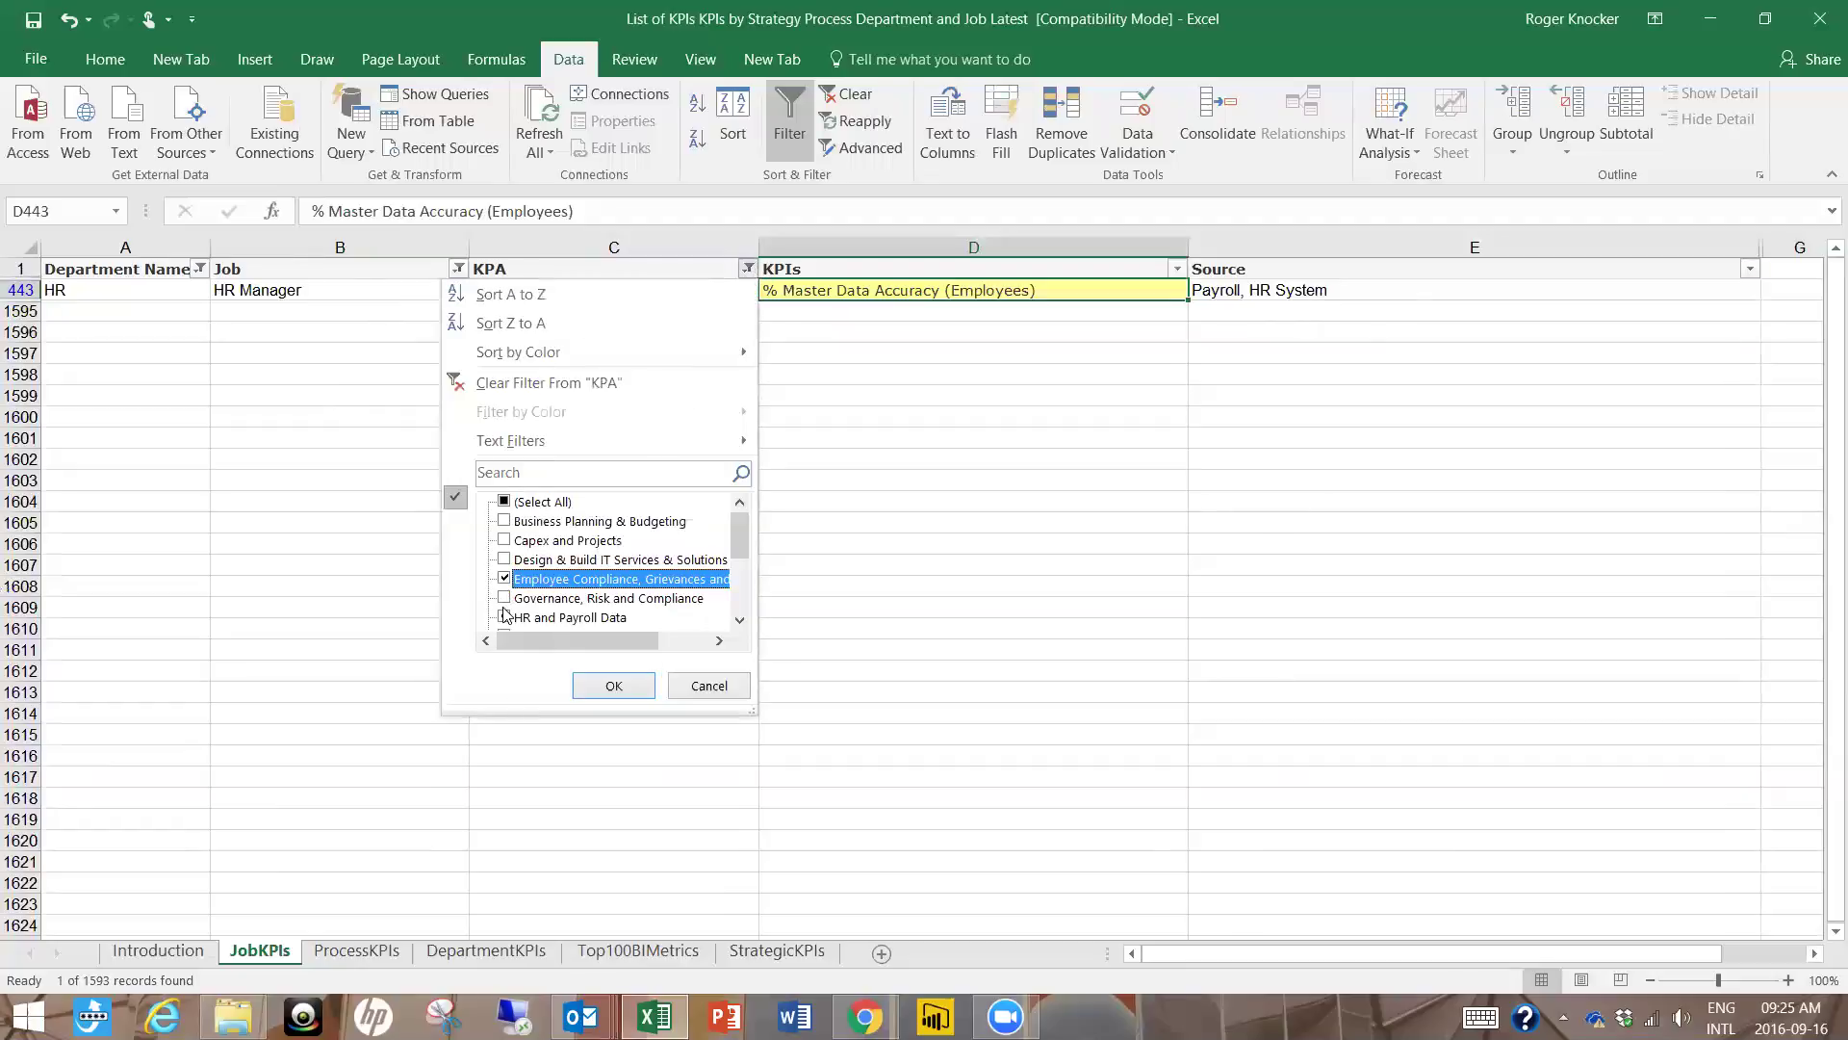
click(613, 685)
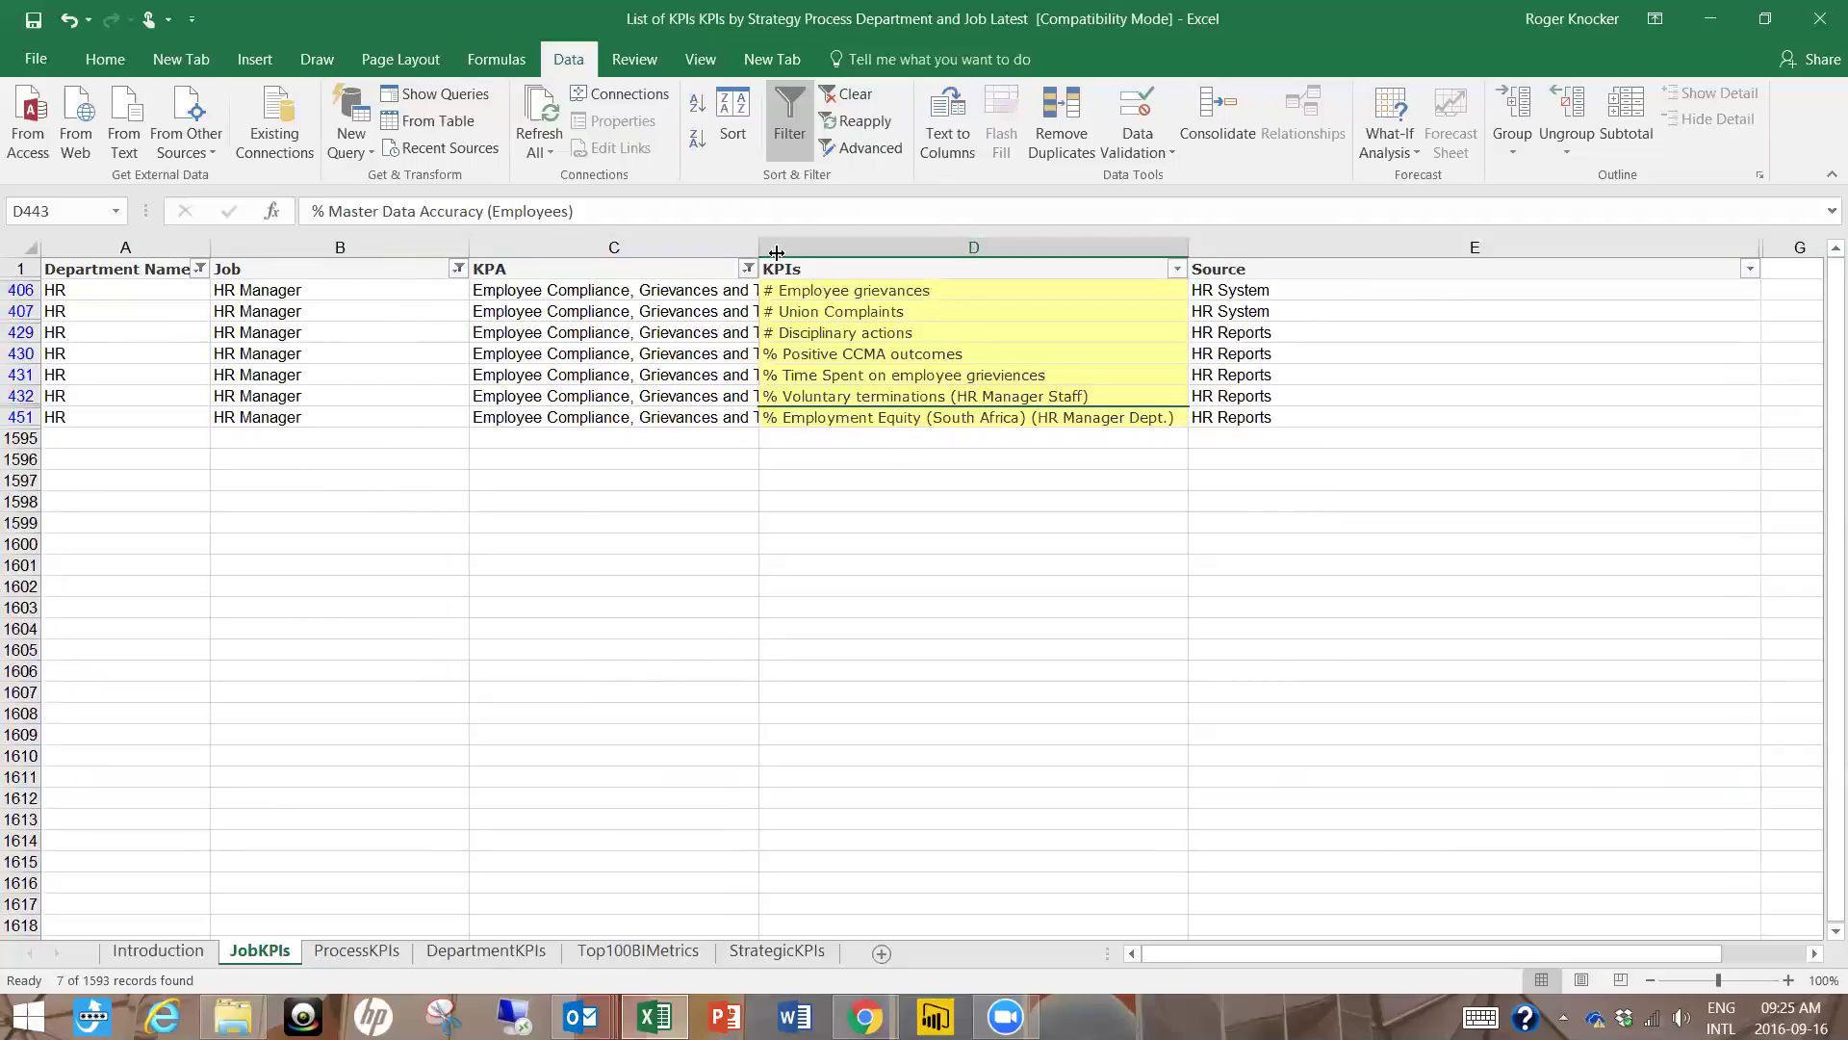
- Widen the KPA column on the JobKPIs sheet to reveal more of its text
drag(759, 256, 803, 254)
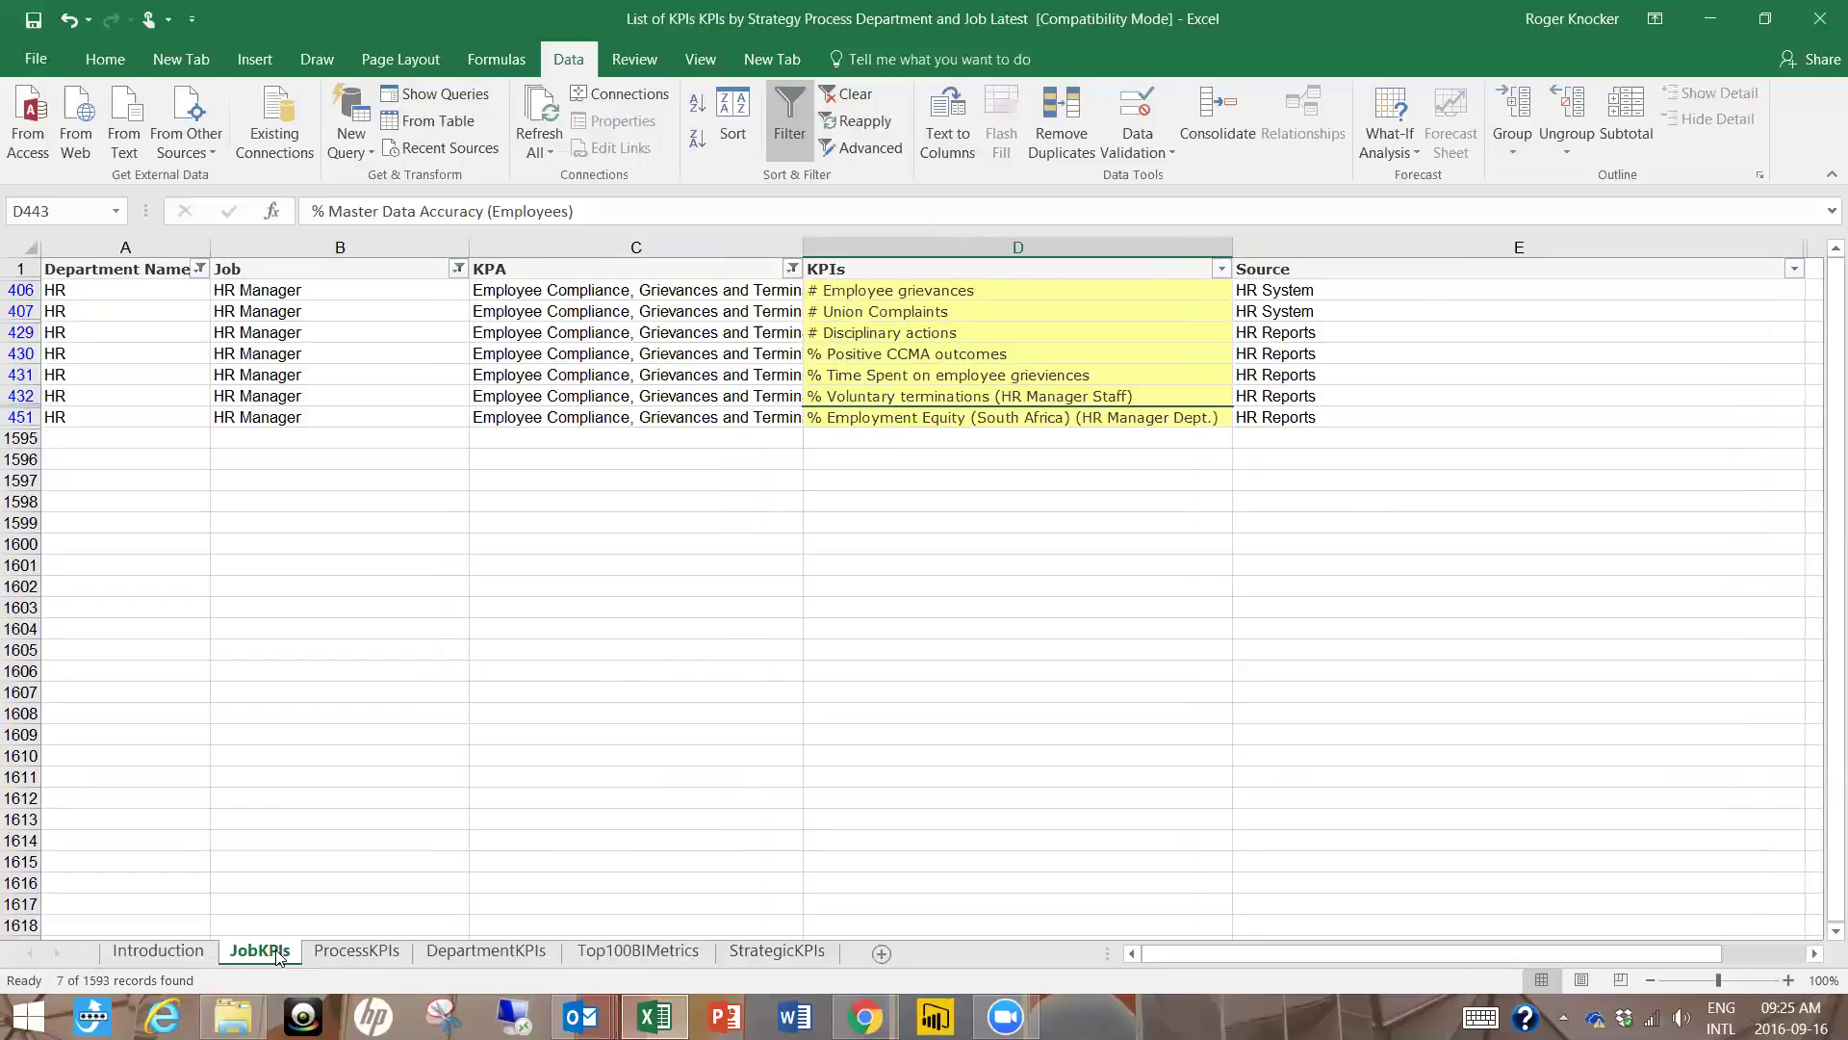
- On the ProcessKPIs sheet, filter the Mega column to show only Procure to Pay
click(371, 953)
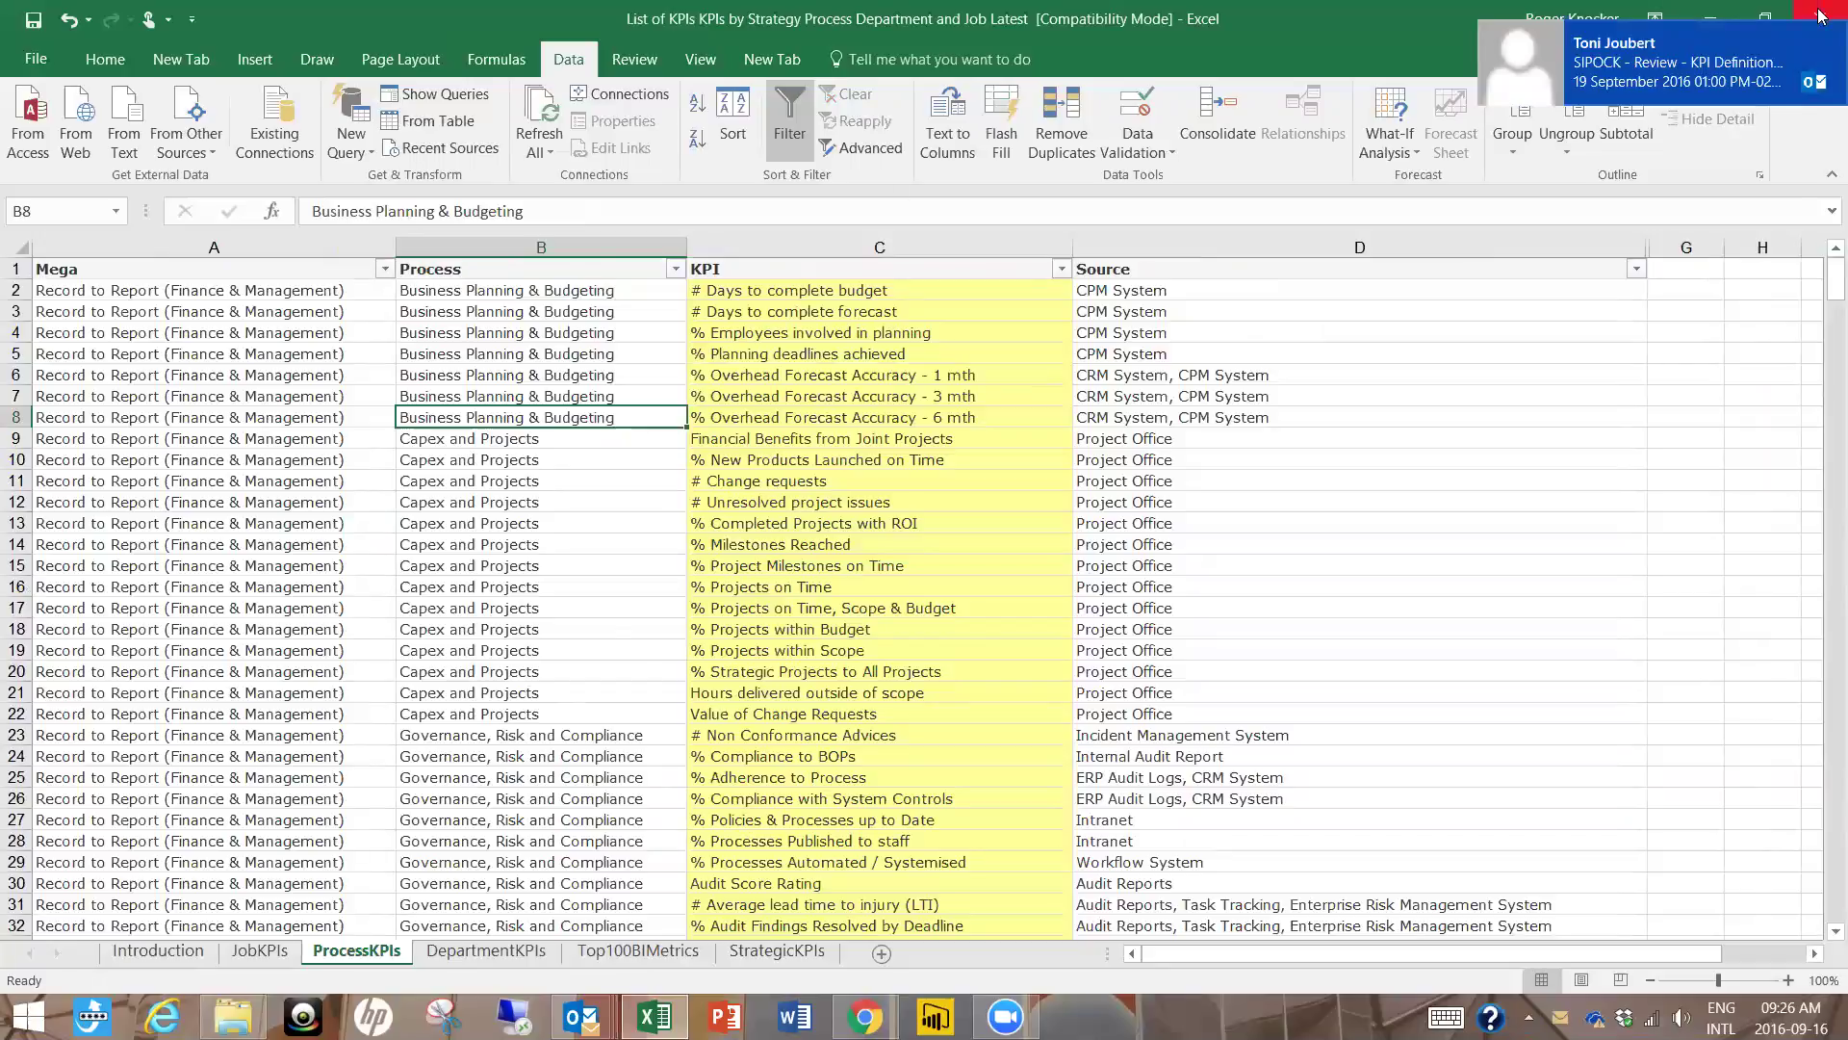
click(386, 271)
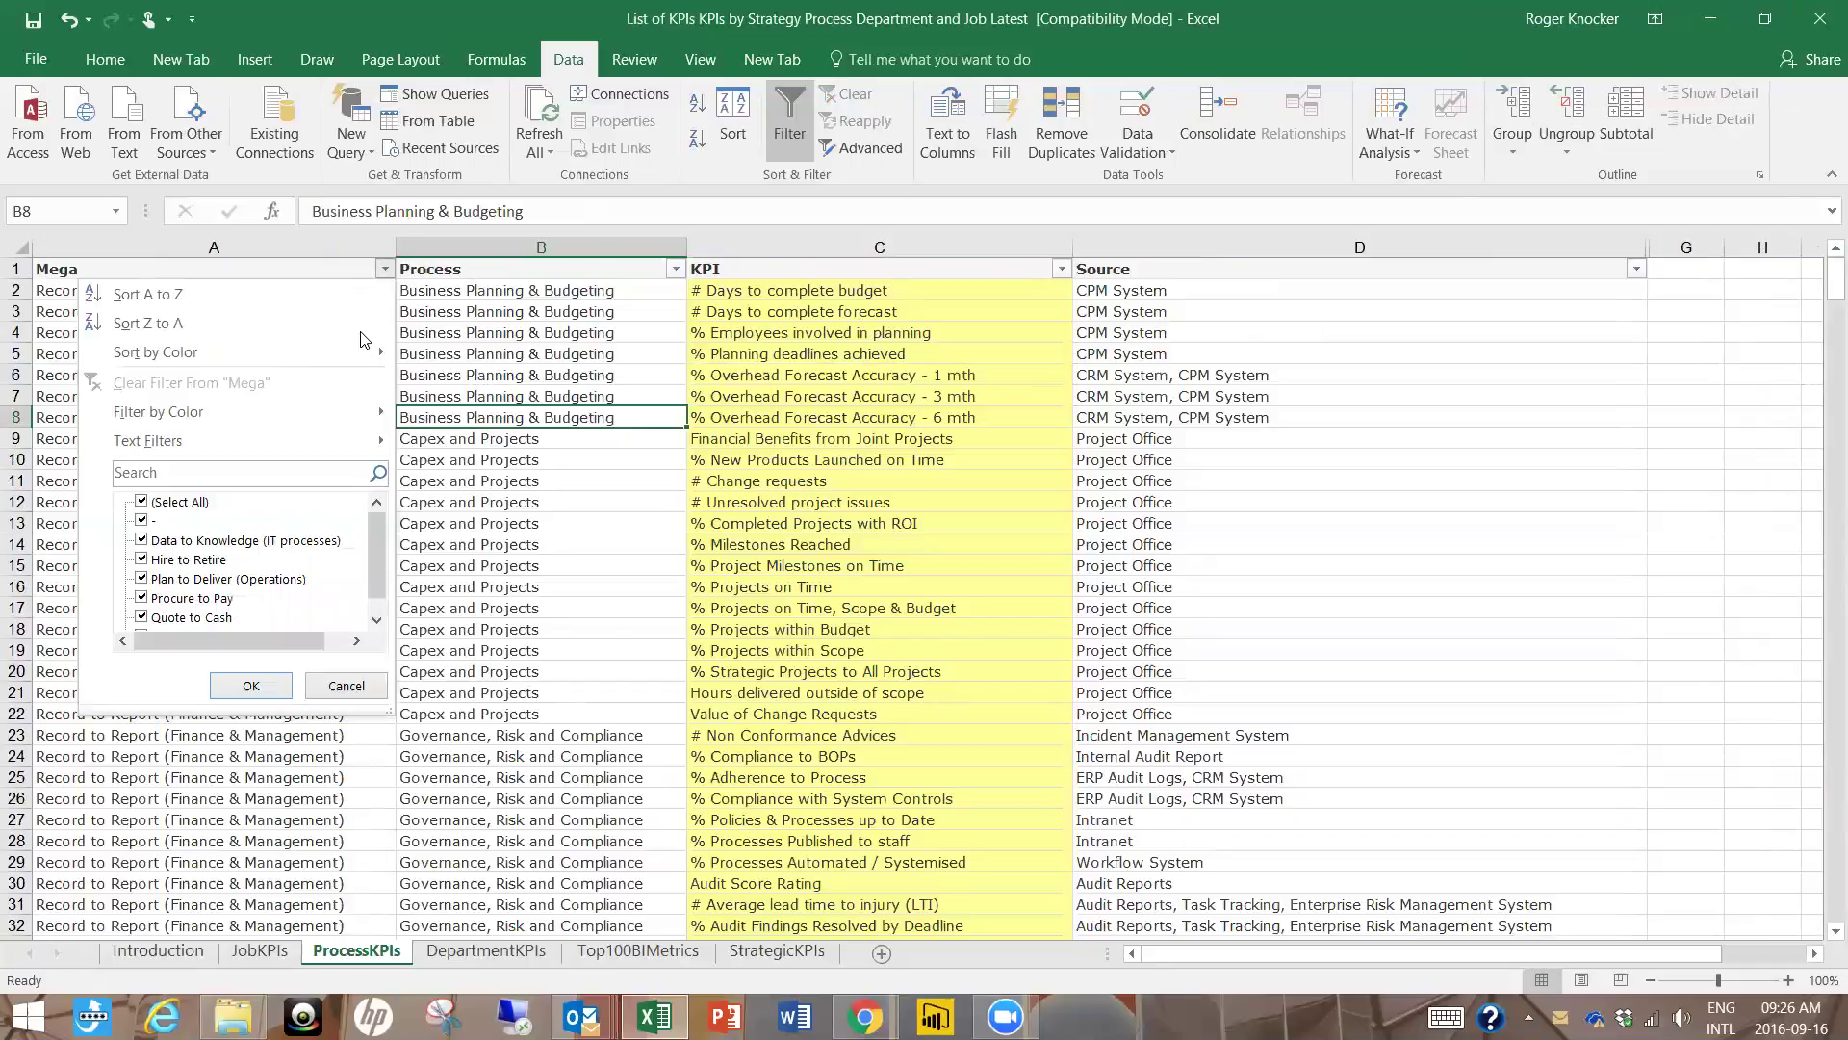
click(173, 502)
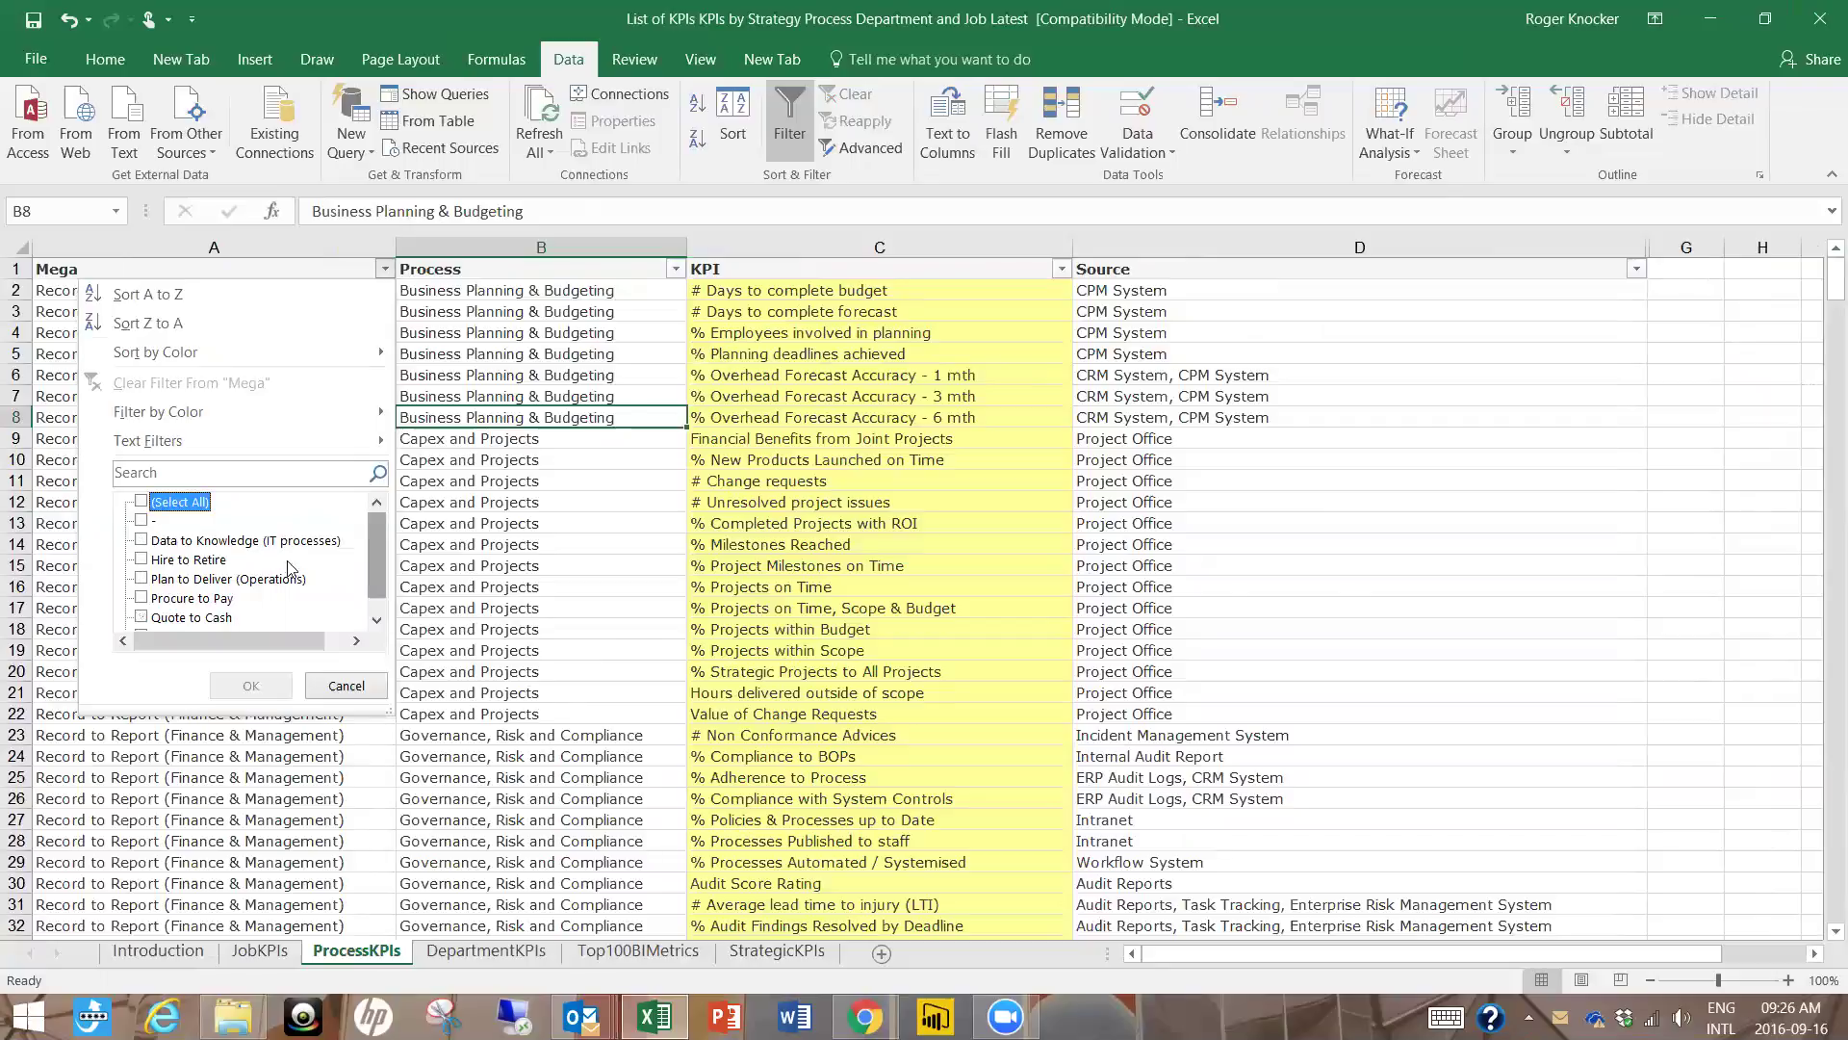
click(143, 600)
click(250, 685)
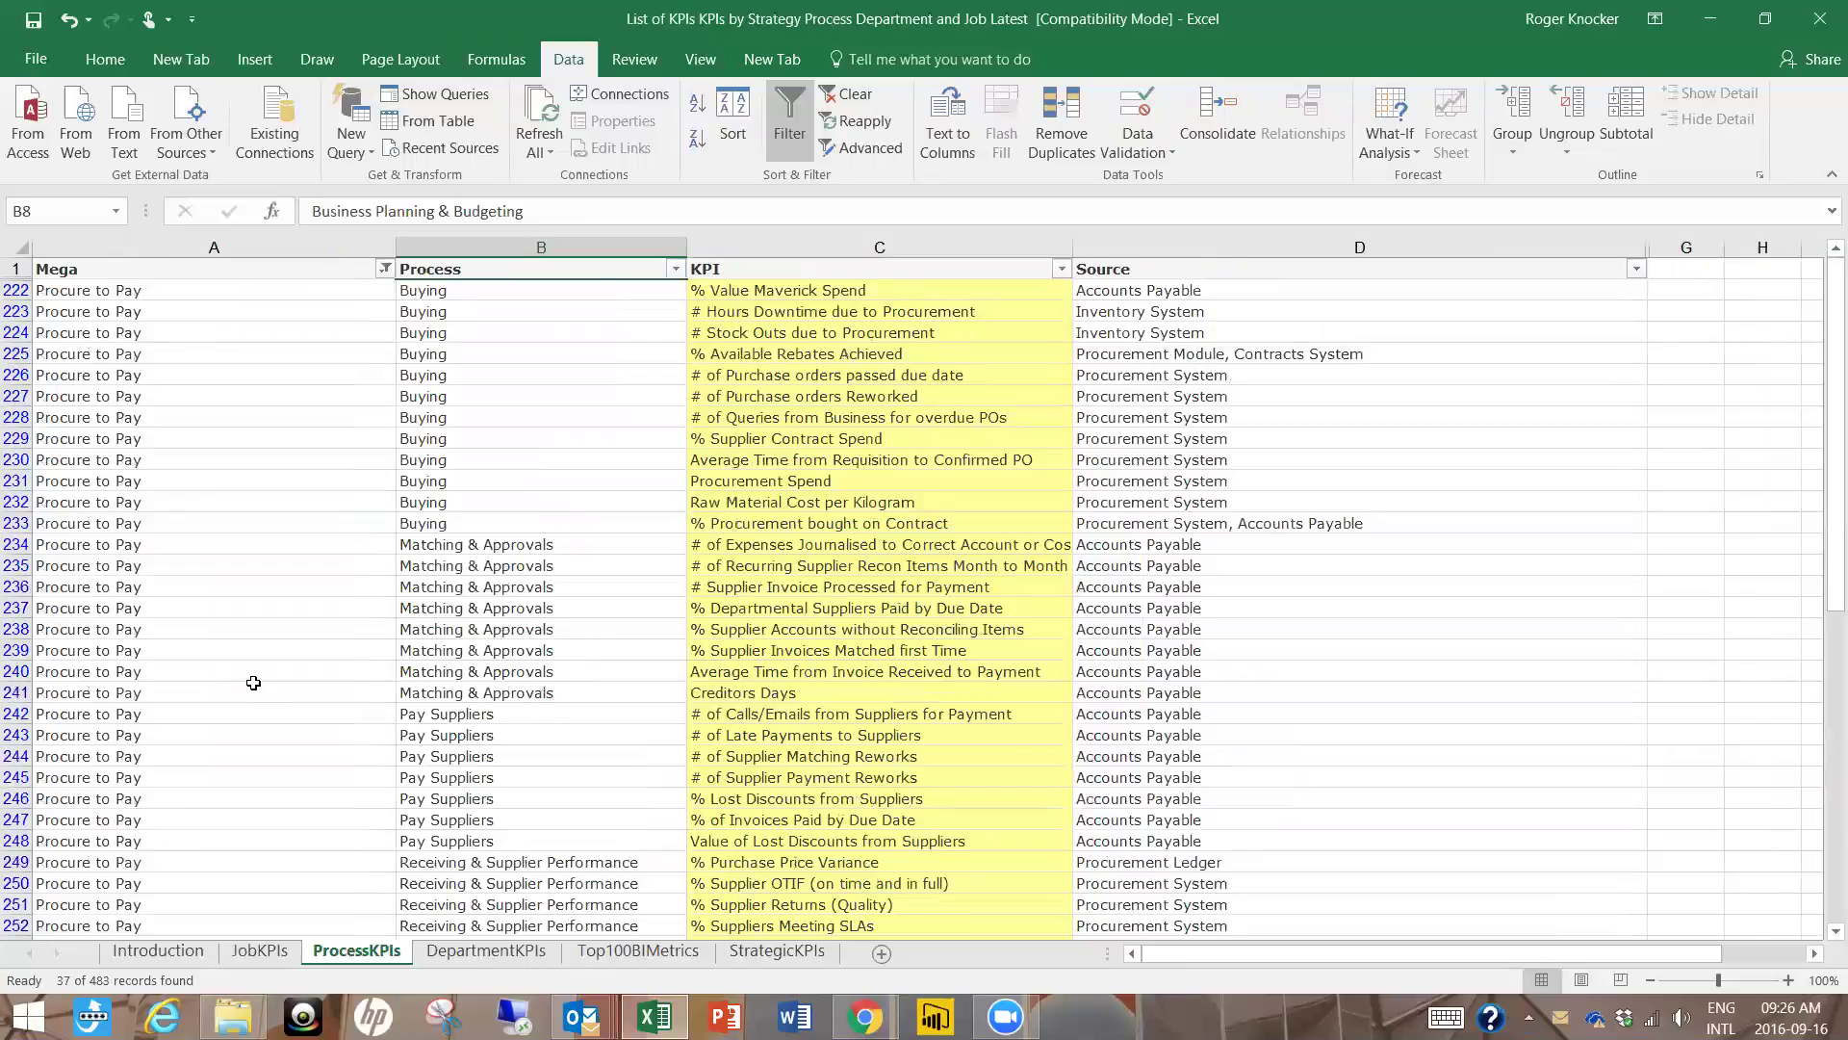
- Filter the Process column to show only Buying
click(676, 272)
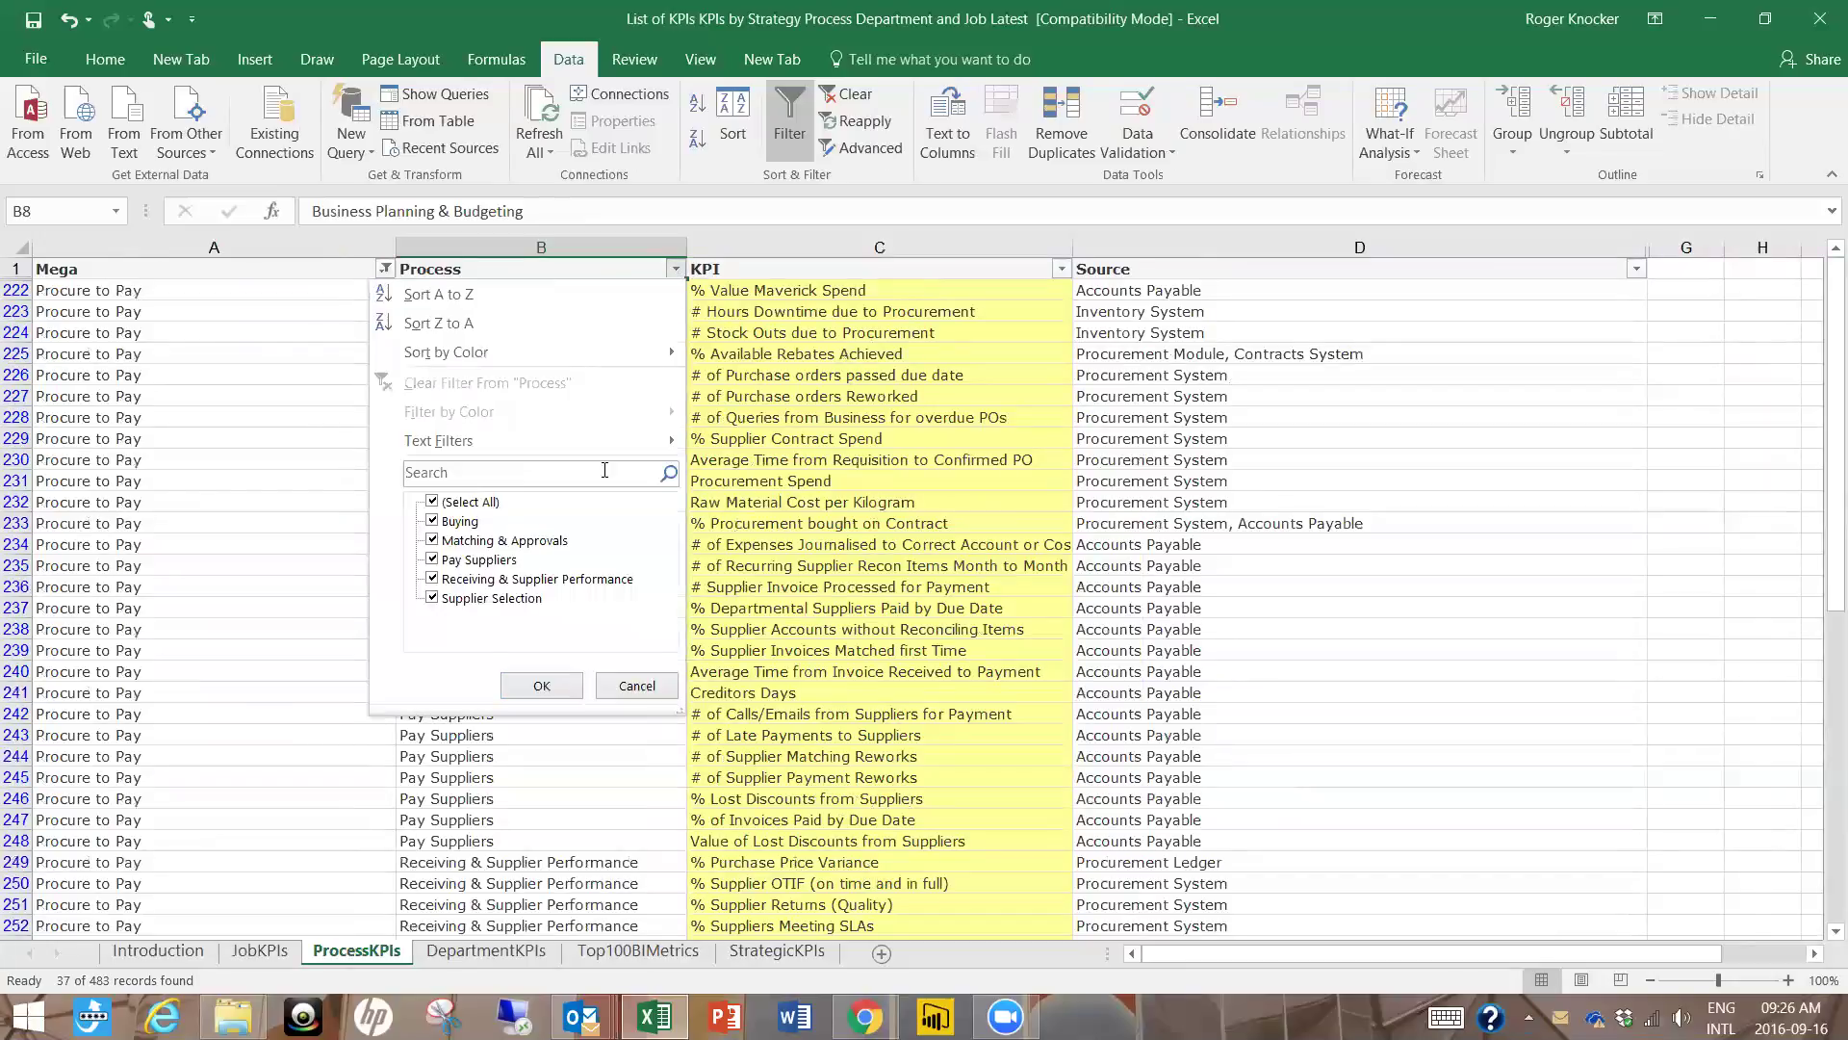
click(467, 503)
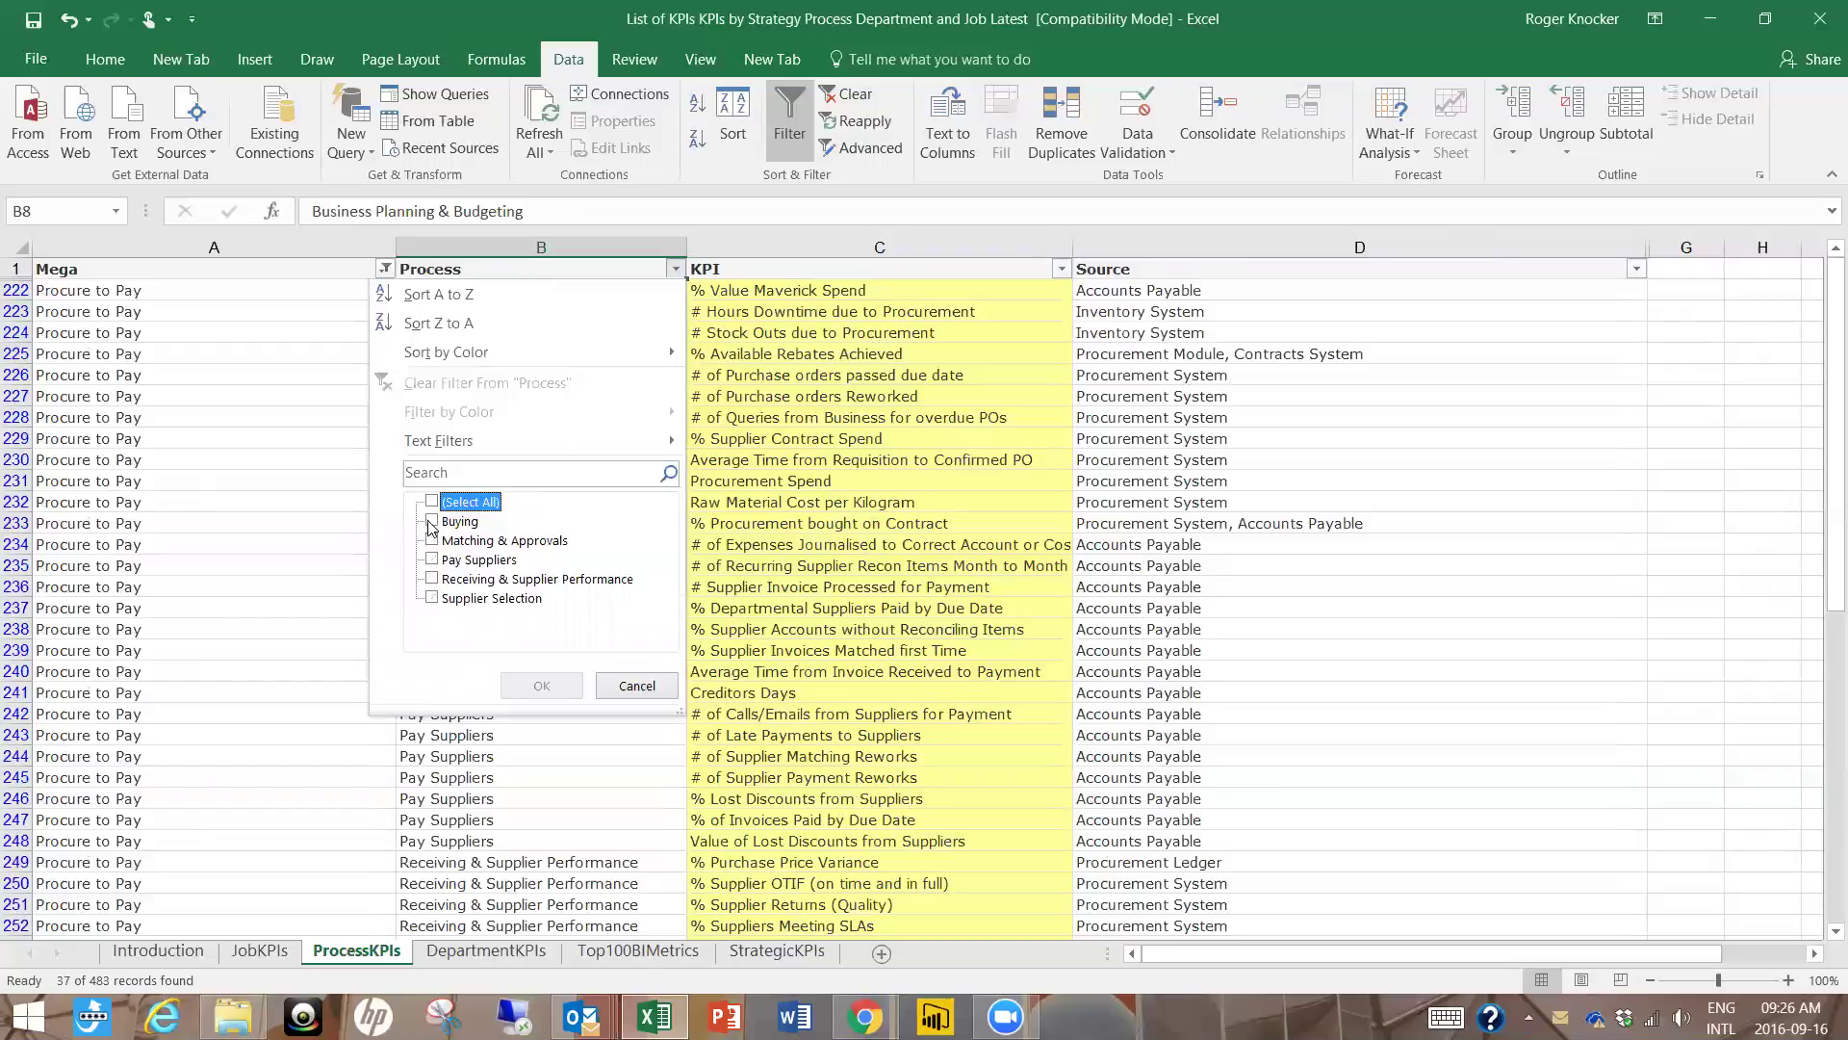
click(432, 521)
click(542, 685)
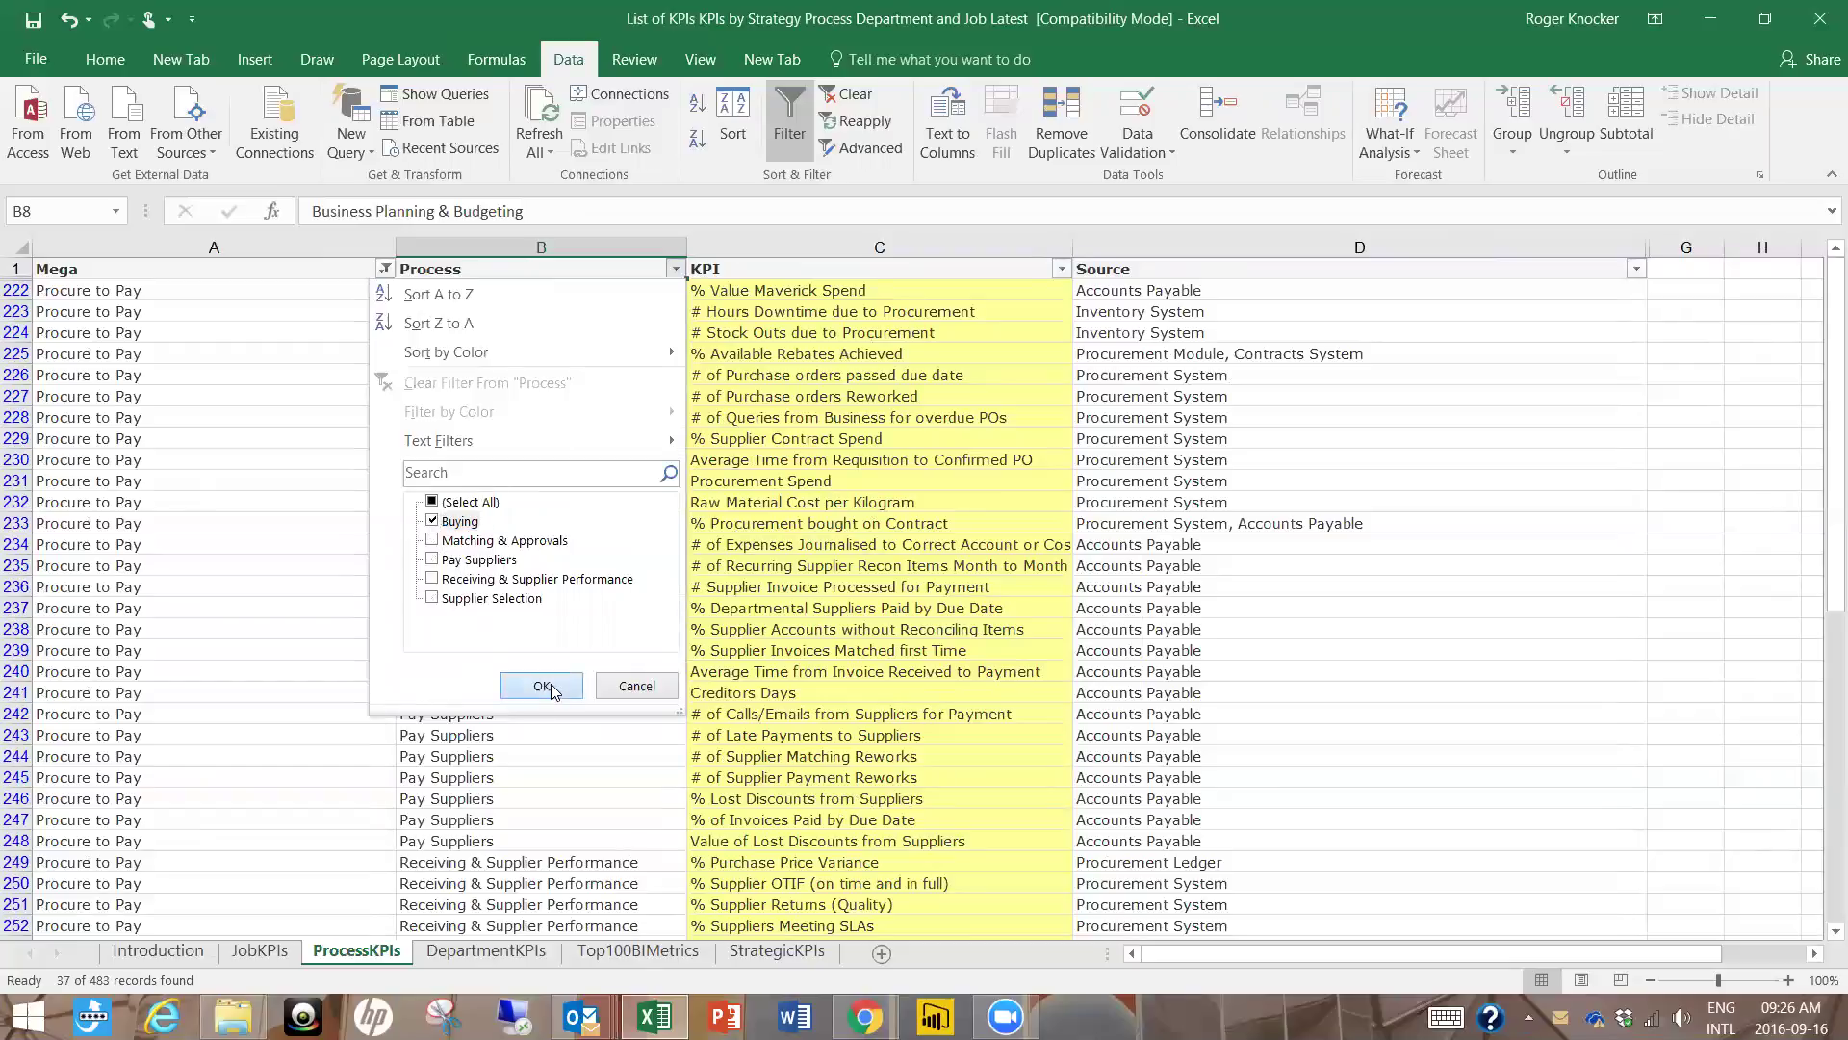
- Examine the Buying KPIs, including % Value Maverick Spend, % Supplier Contract Spend and % Available Rebates Achieved
drag(832, 289, 838, 520)
click(827, 568)
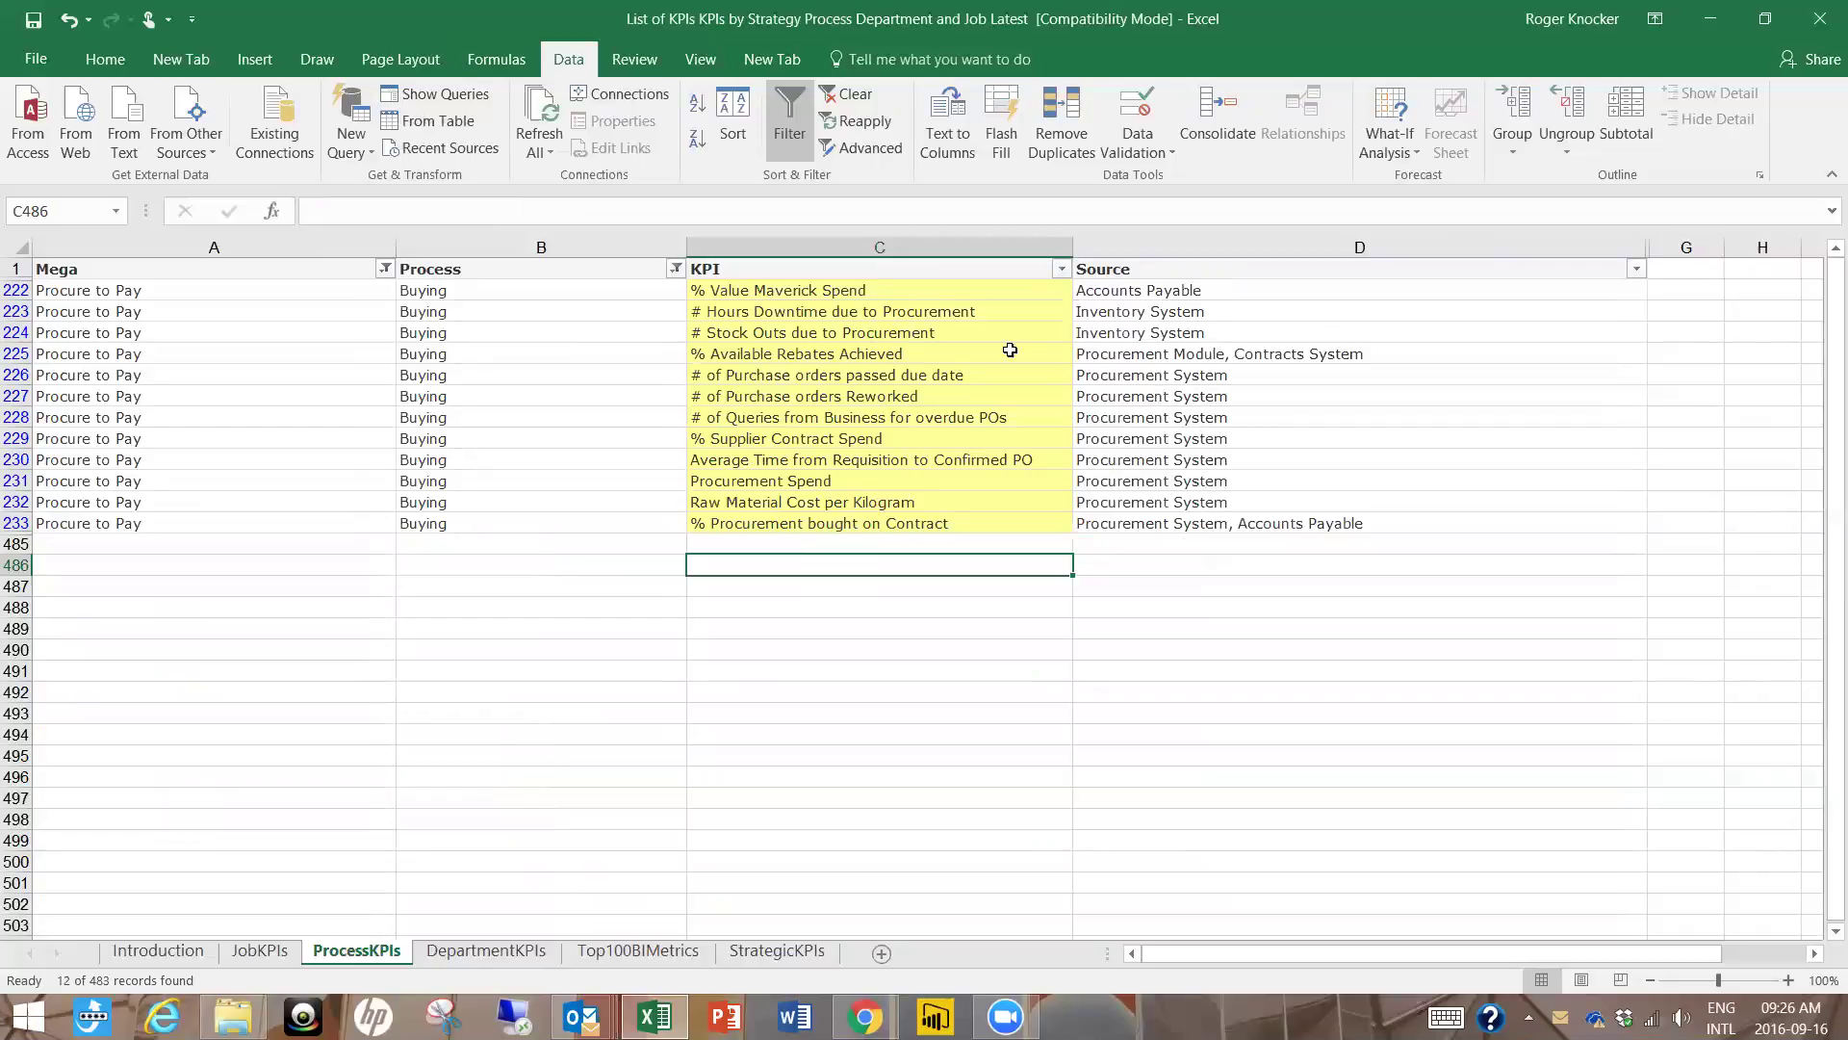
click(909, 291)
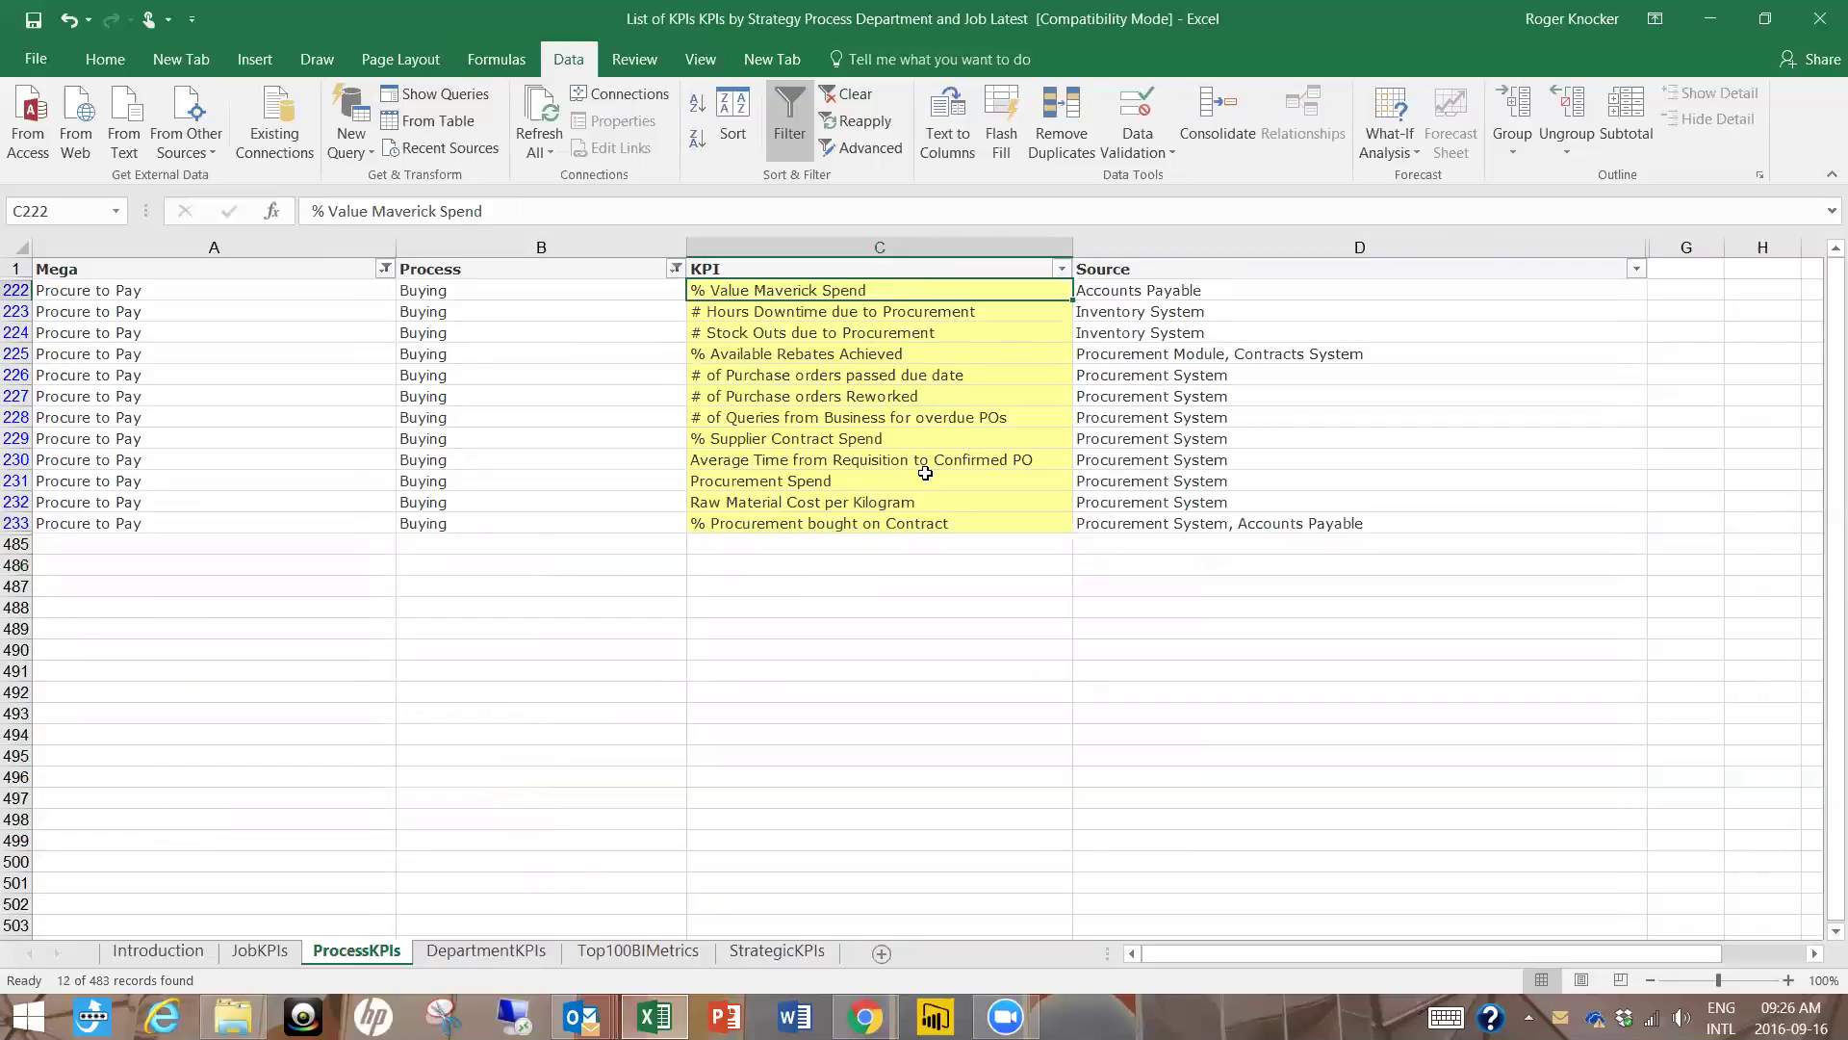
click(795, 442)
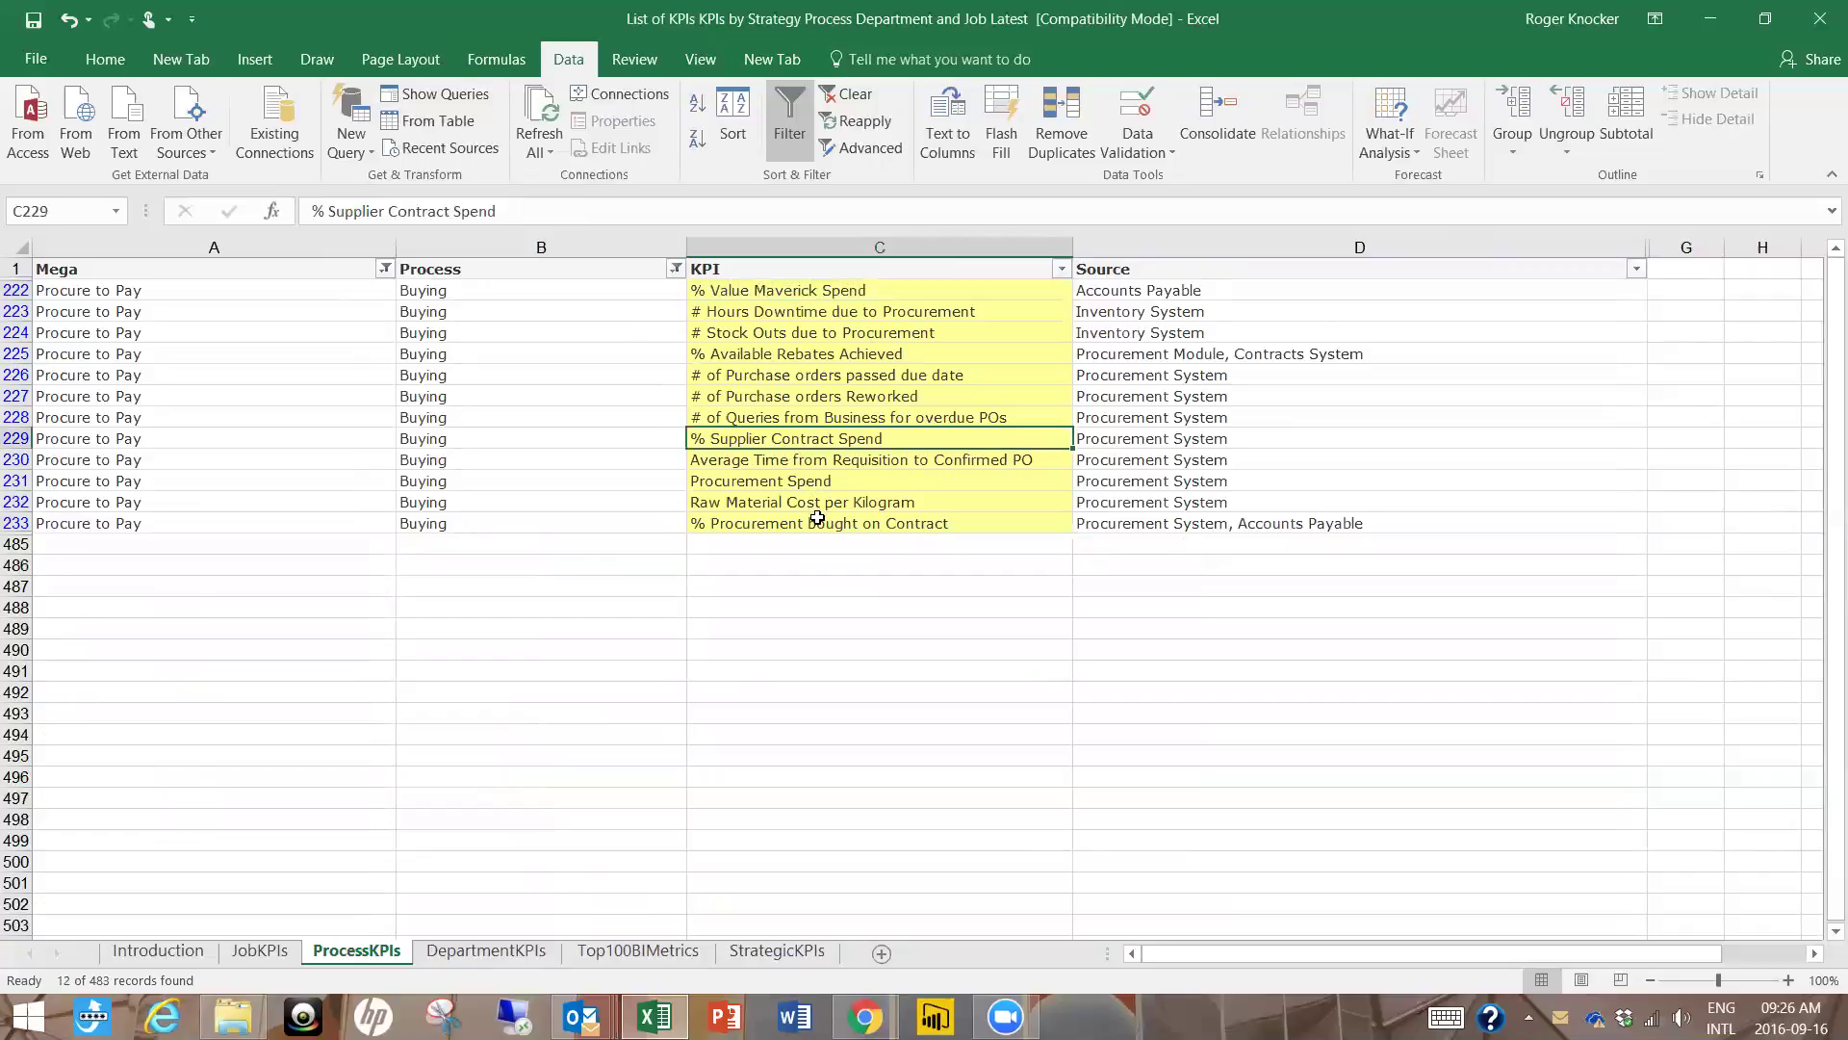
click(795, 366)
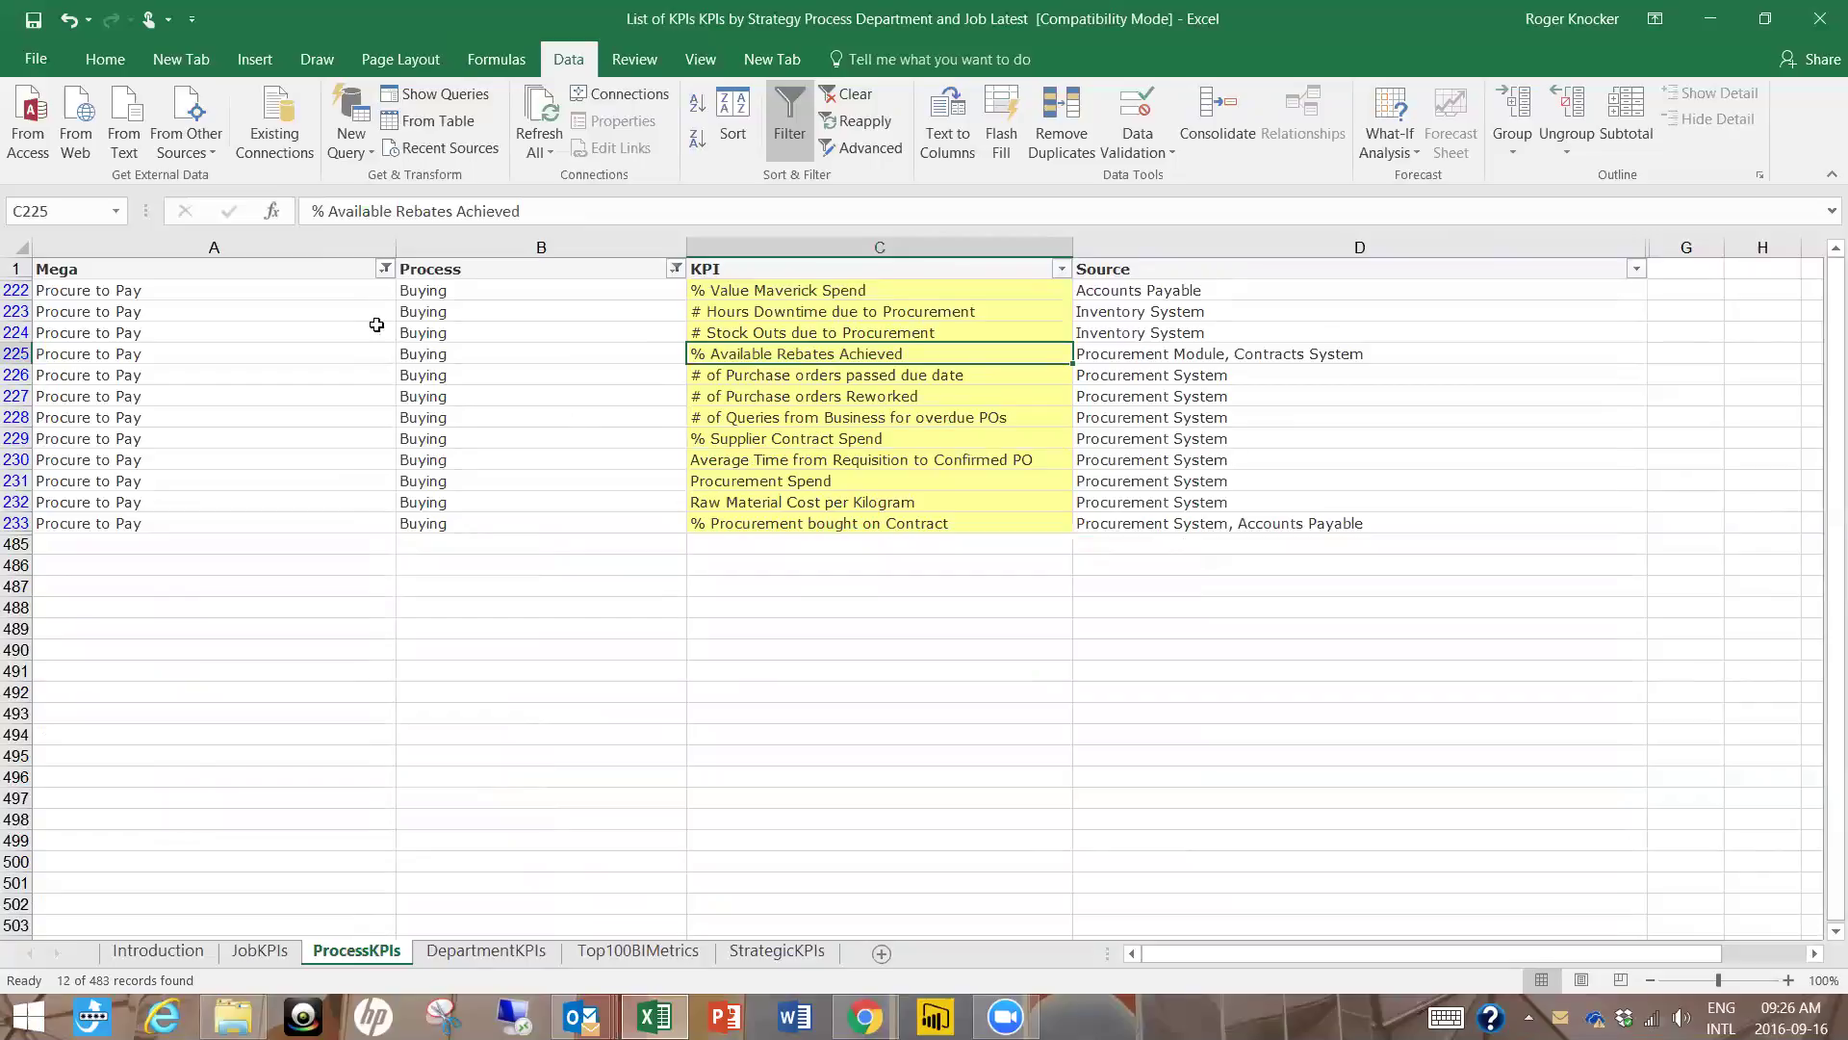
- Clear the filters on the ProcessKPIs sheet and filter the Mega column to show only Quote to Cash
click(824, 100)
click(387, 271)
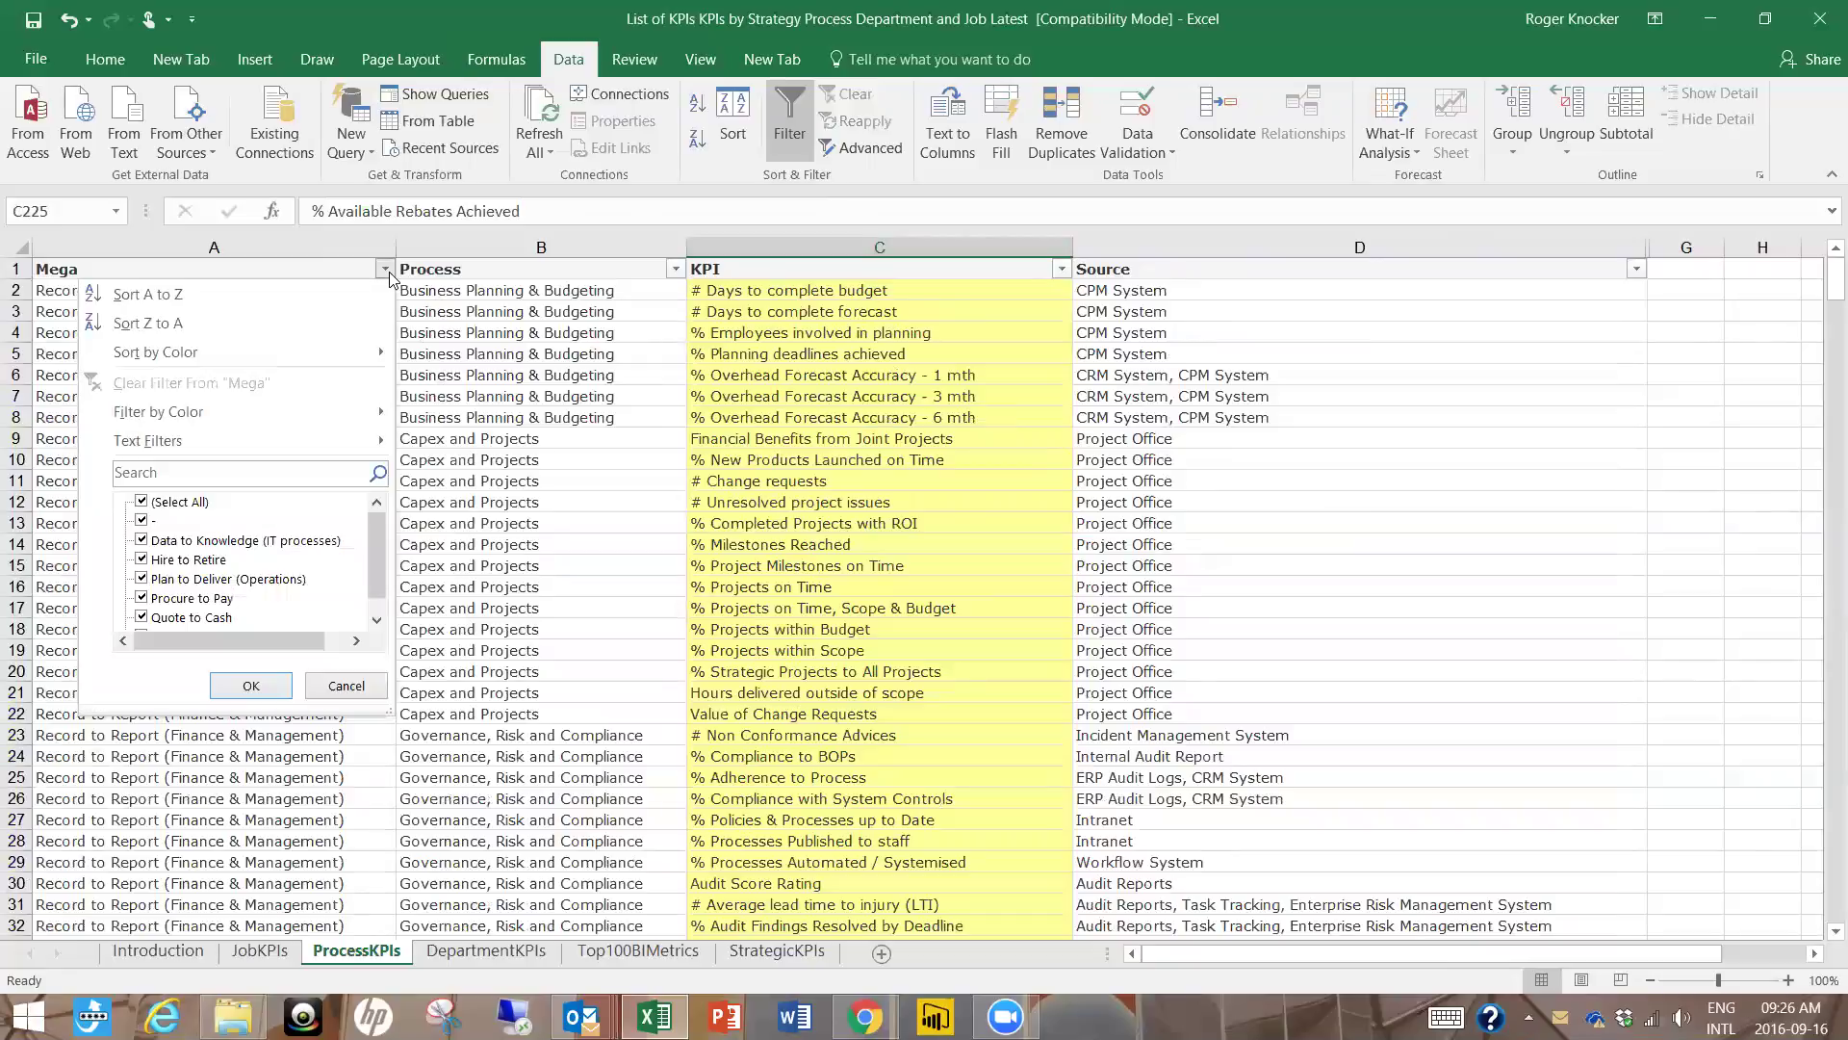
click(181, 508)
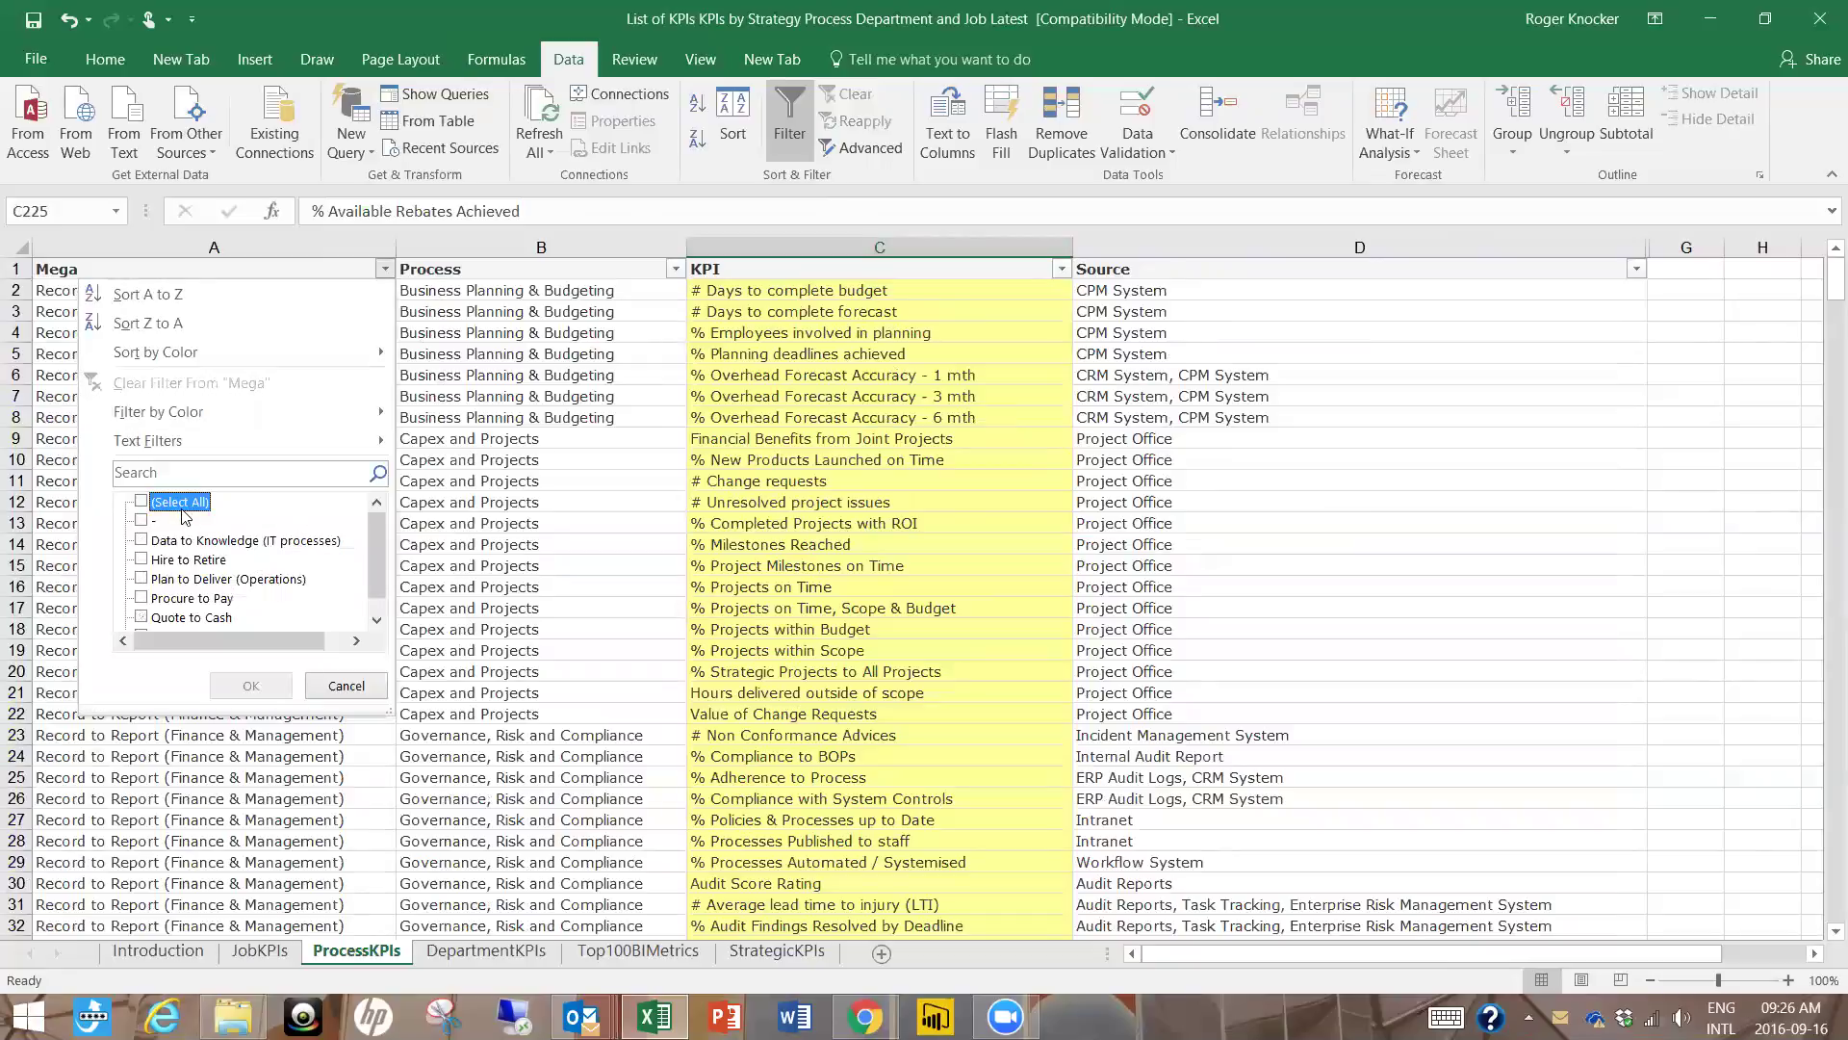
click(154, 620)
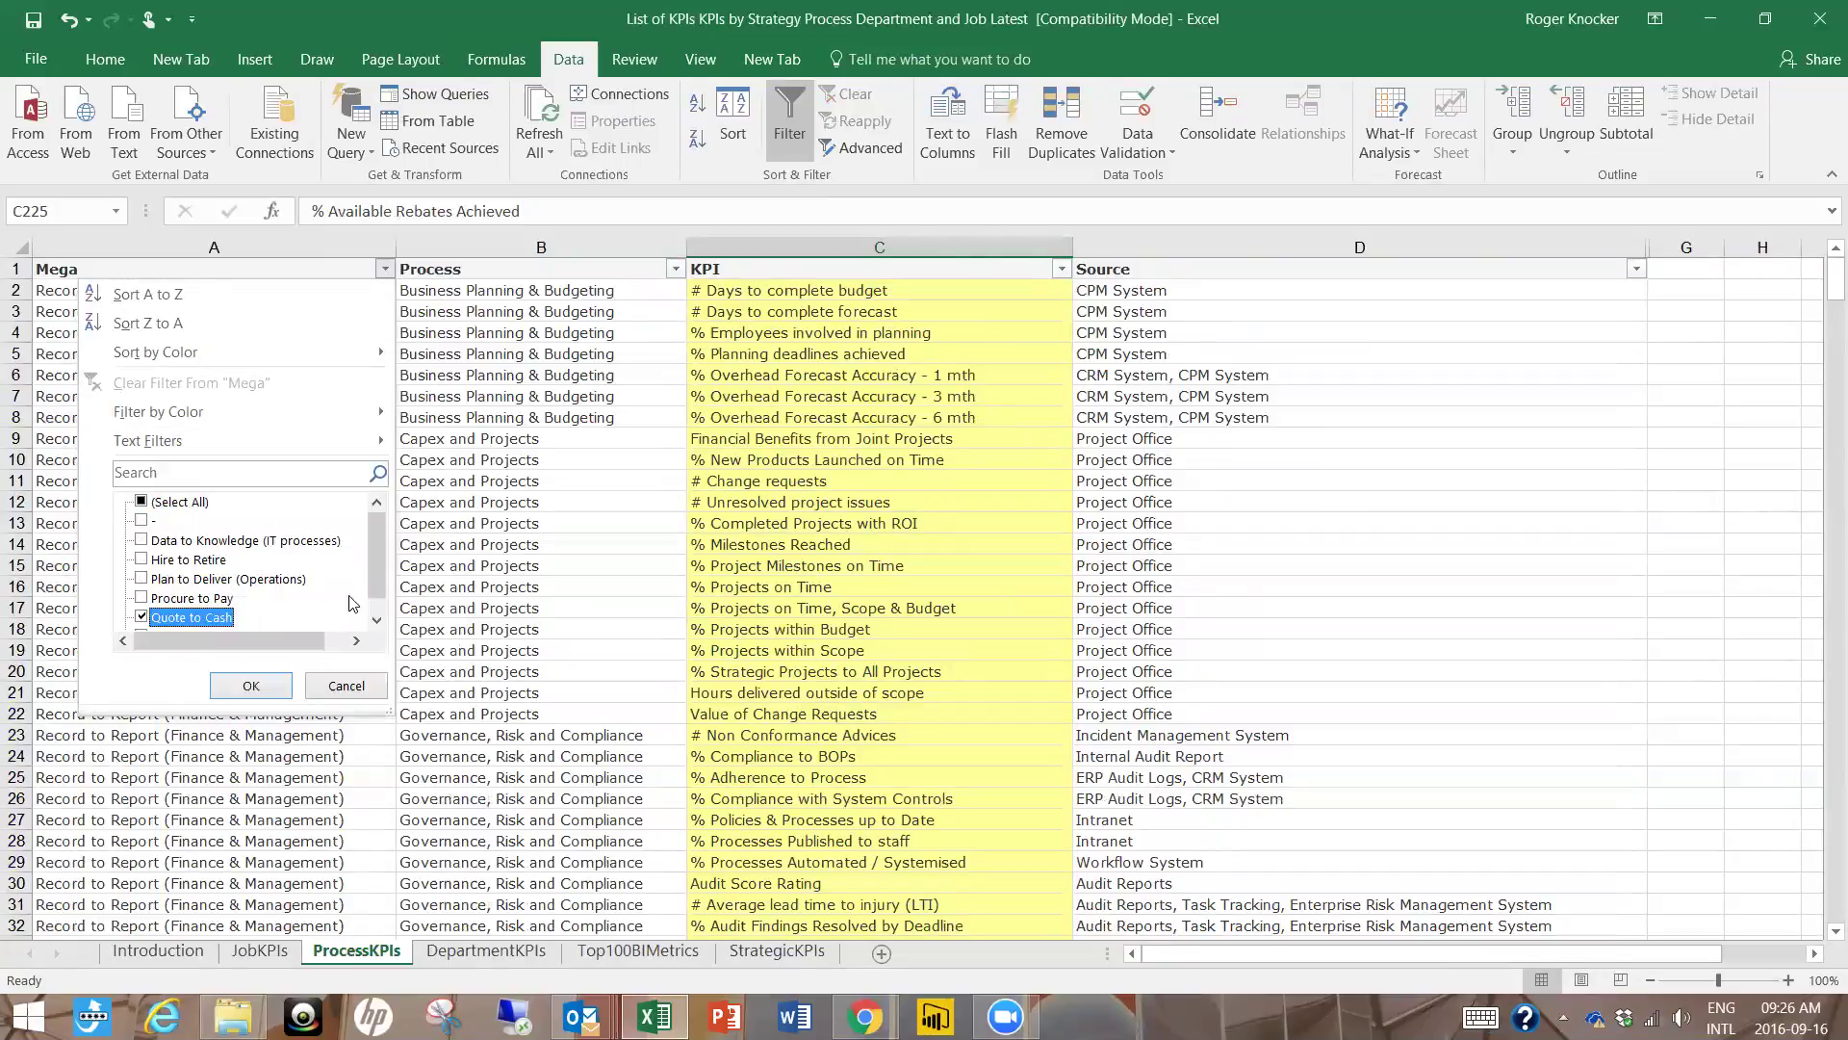
scroll(349, 604, down, 2)
click(250, 685)
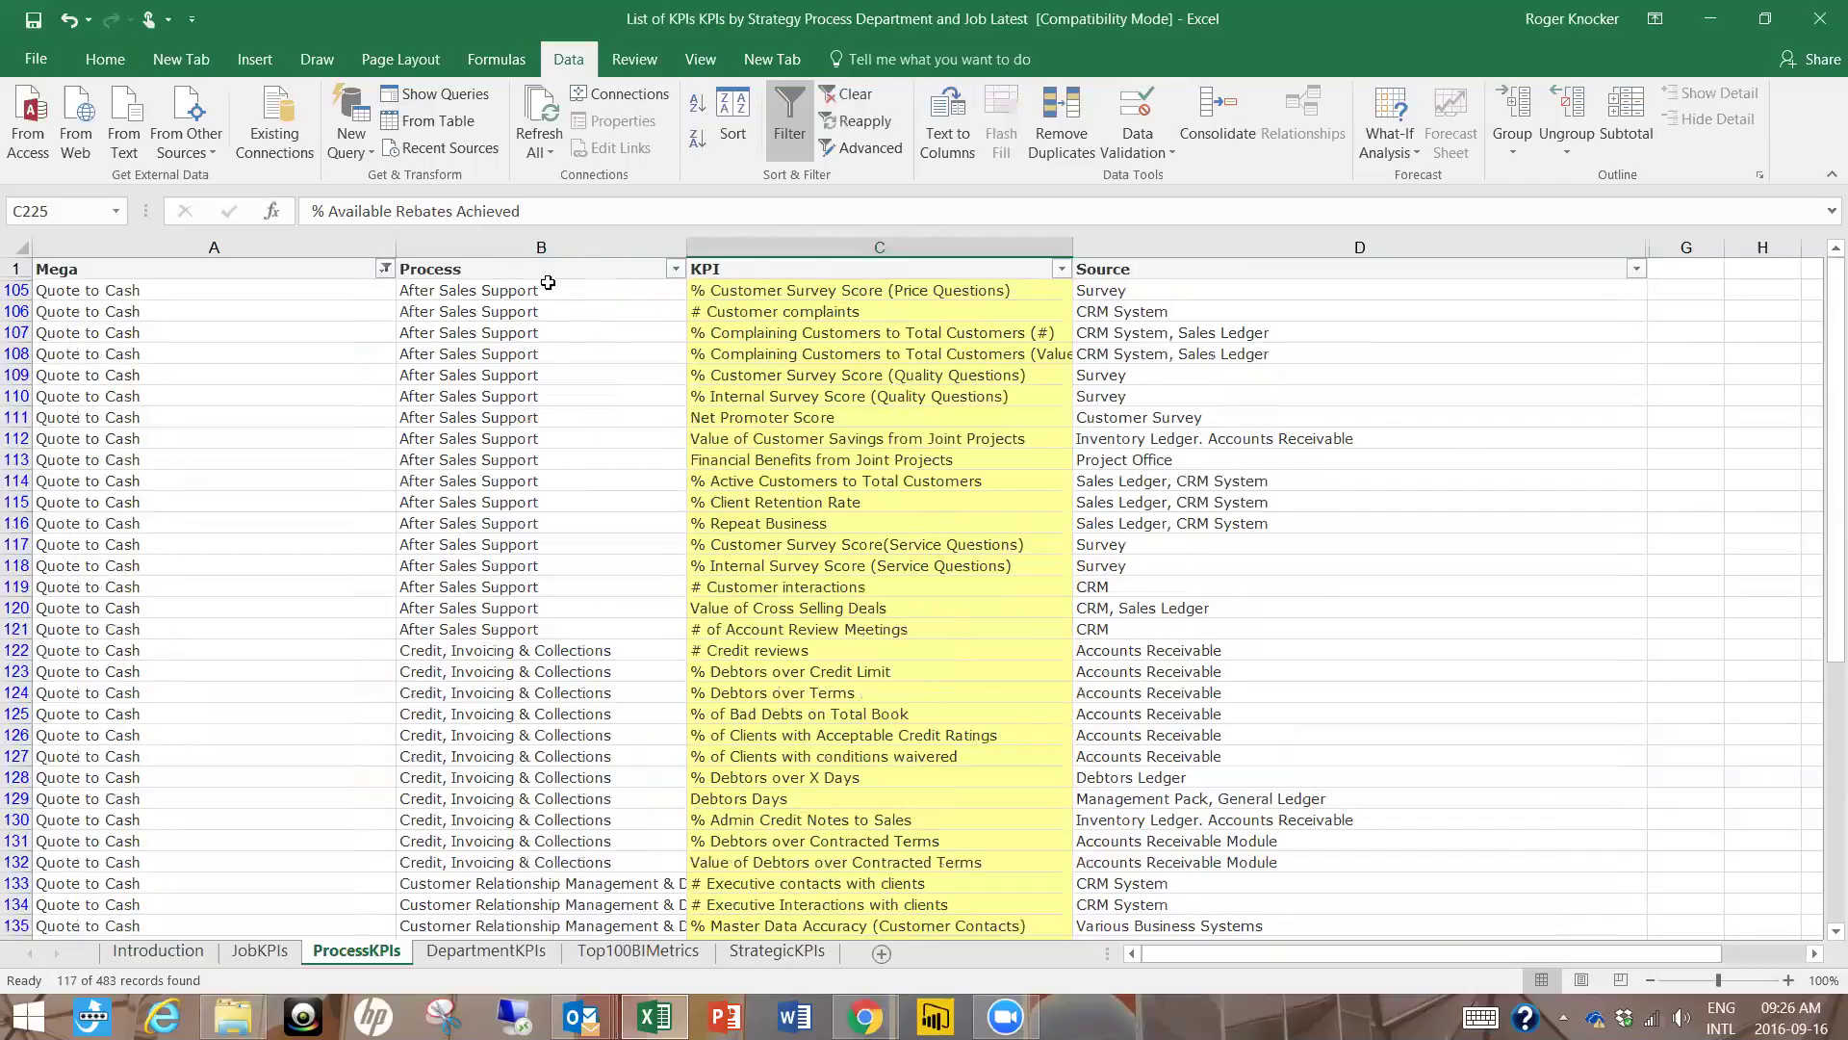
- Filter the Process column to show only After Sales Support
click(676, 269)
click(484, 502)
click(493, 523)
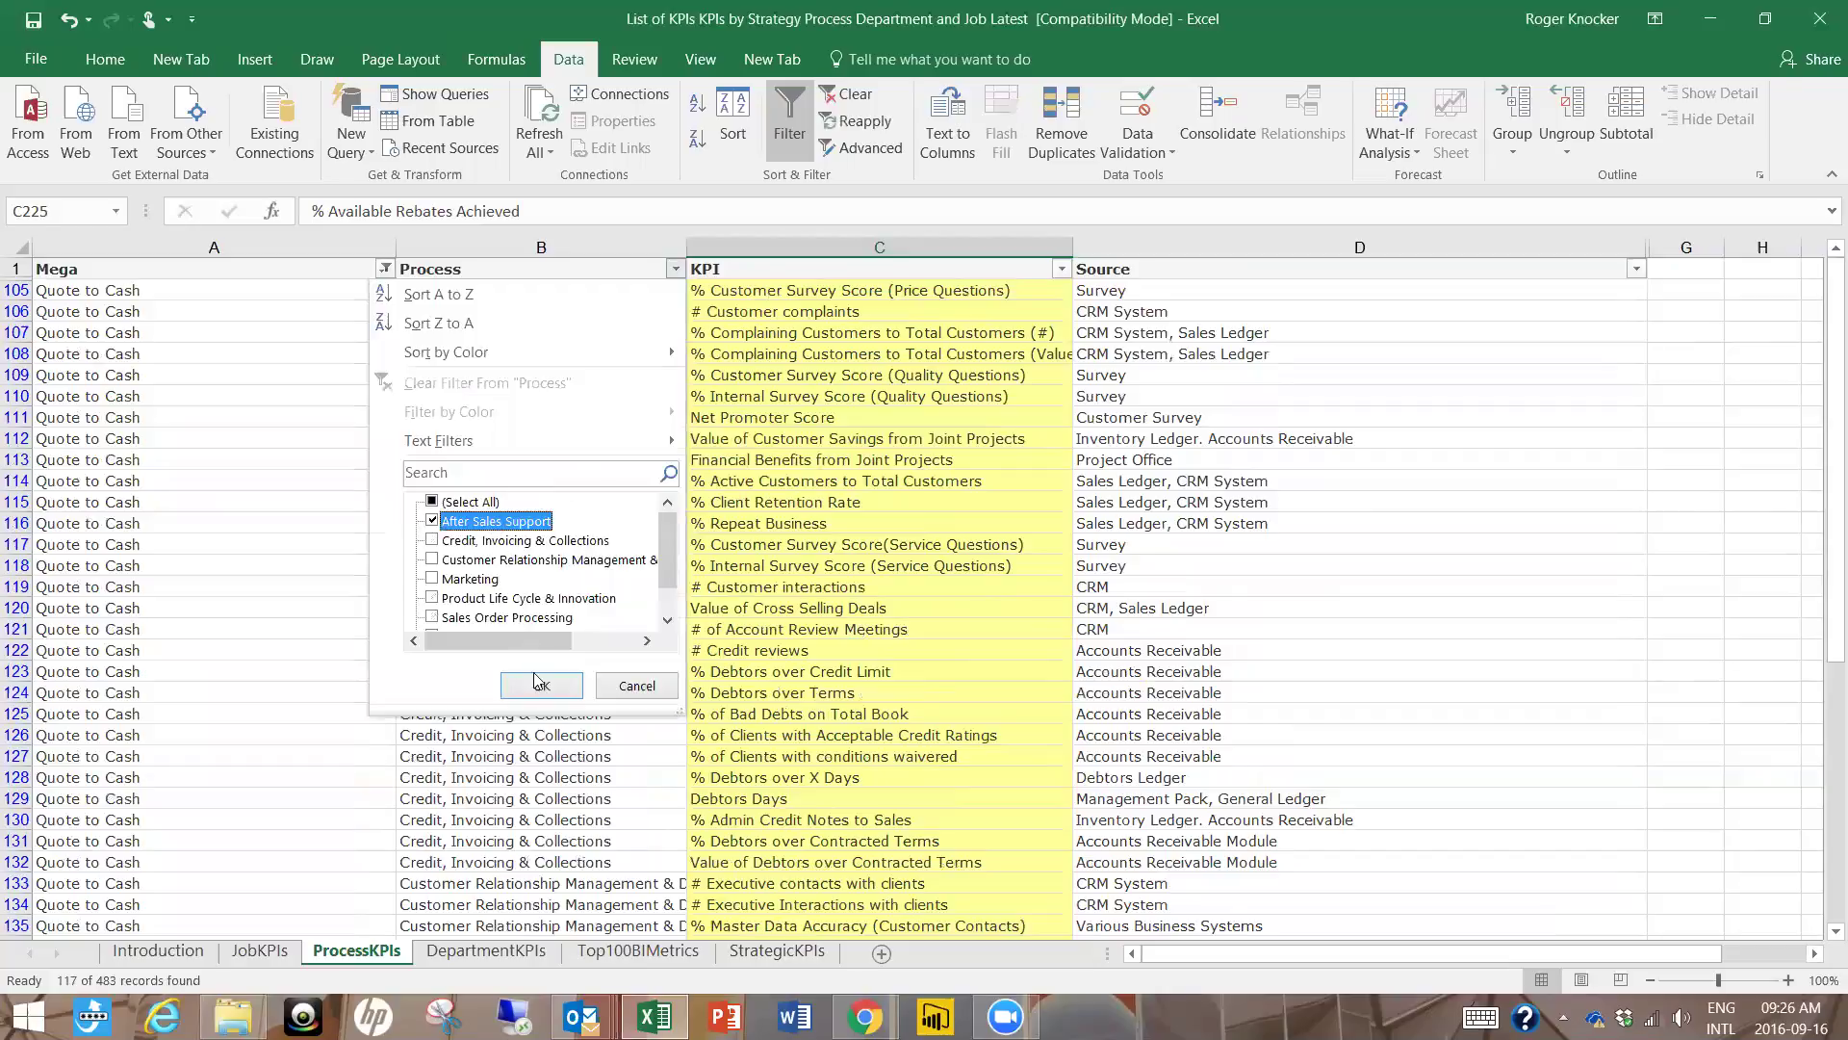
click(541, 685)
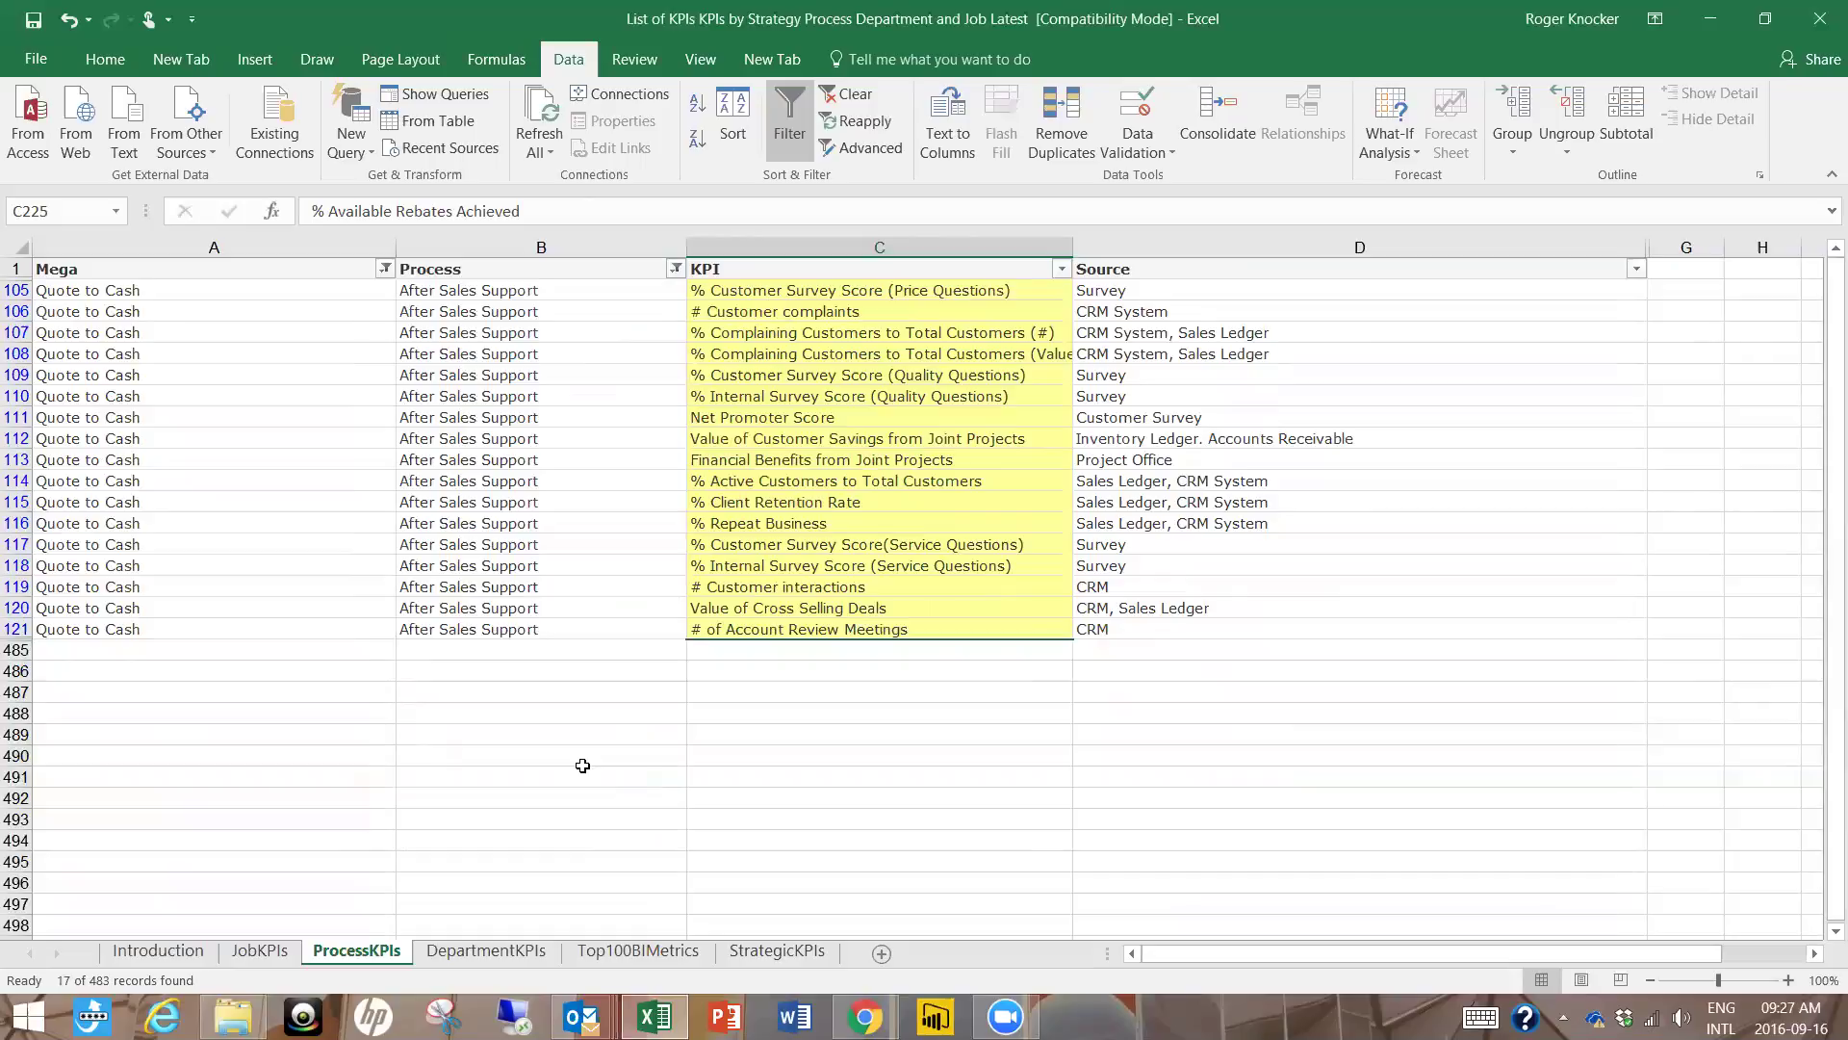
- On the DepartmentKPIs sheet, clear the existing filters and filter the Department column to show only HR
click(547, 952)
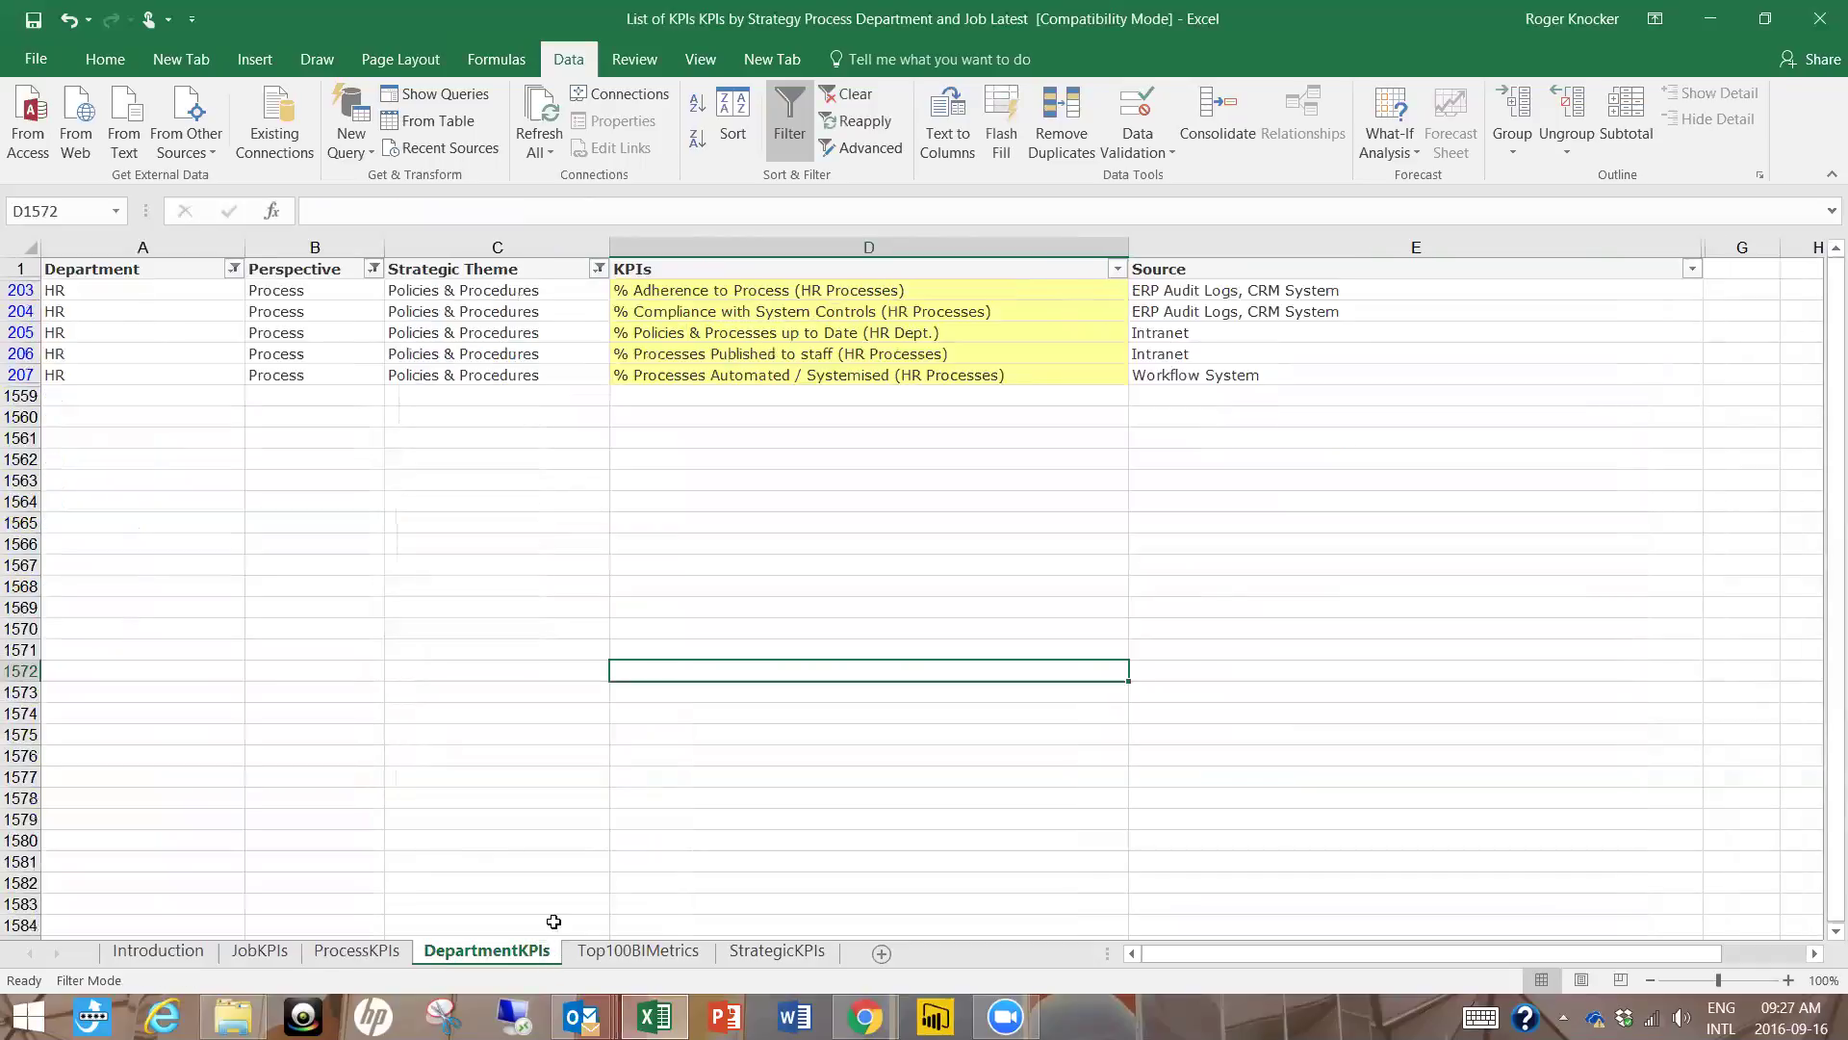
click(844, 92)
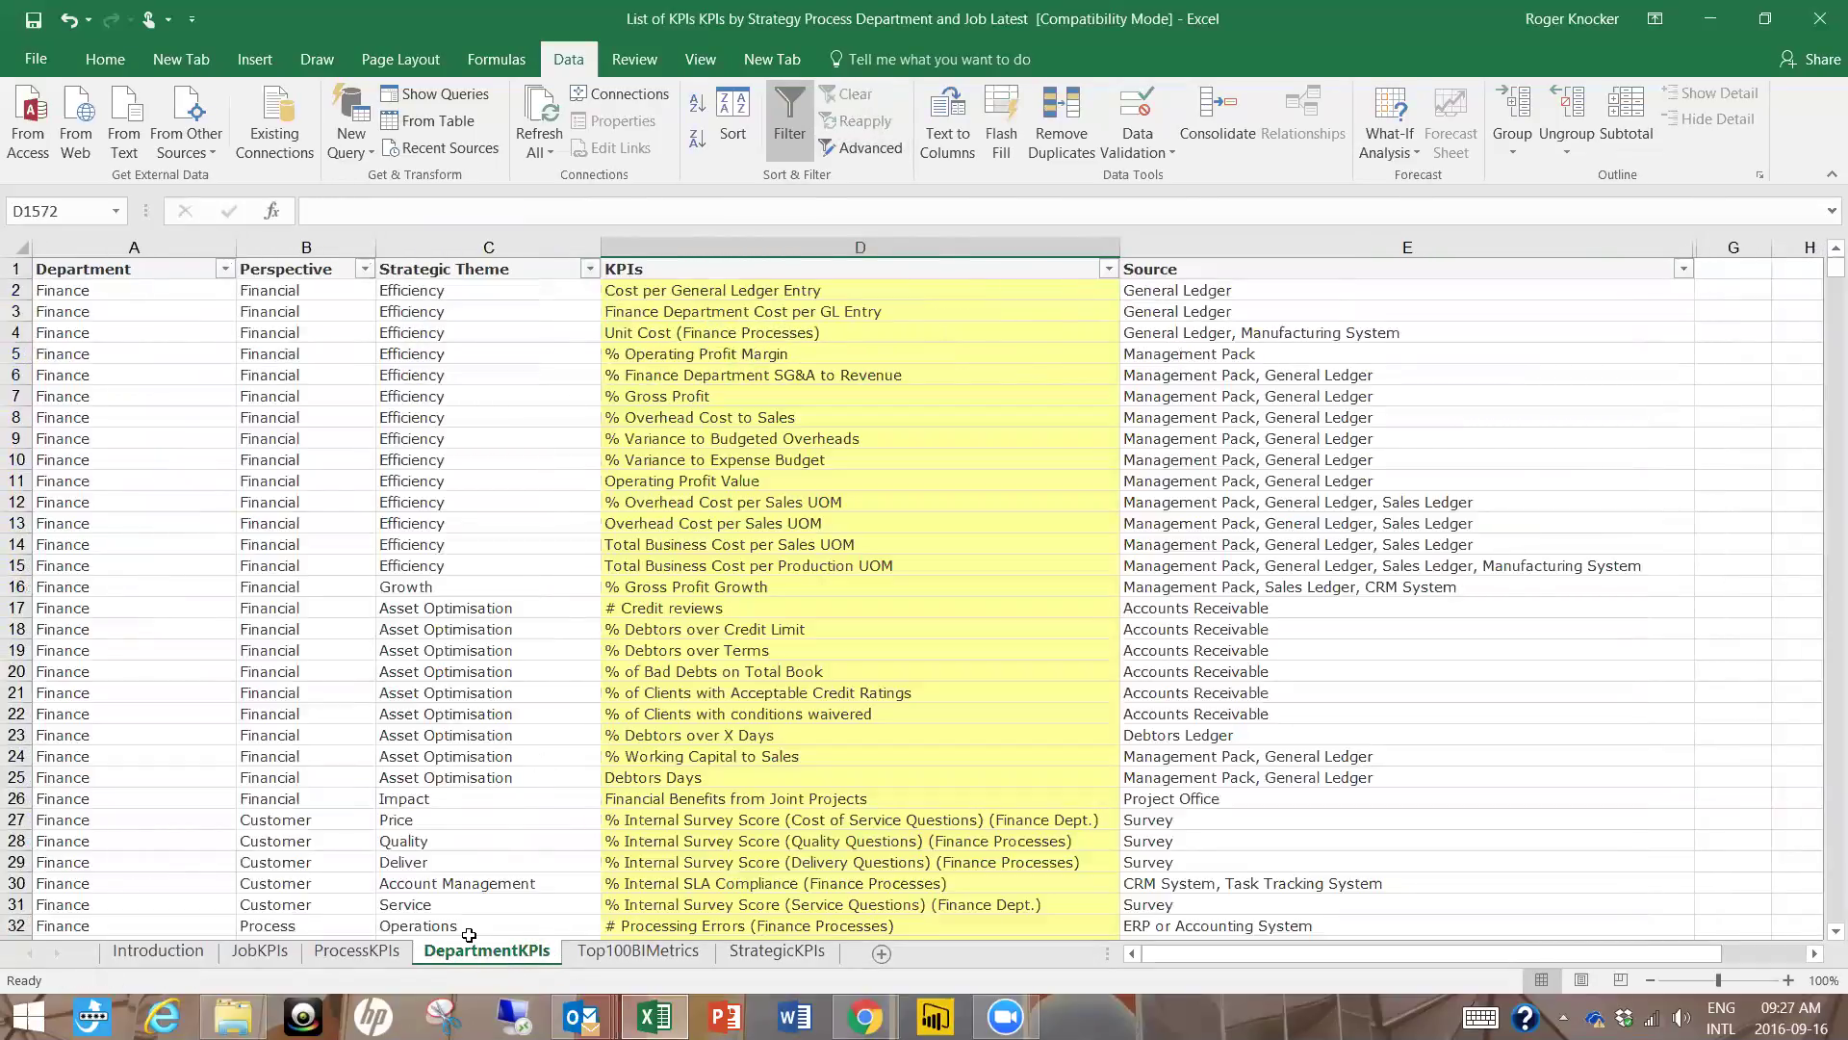
click(224, 269)
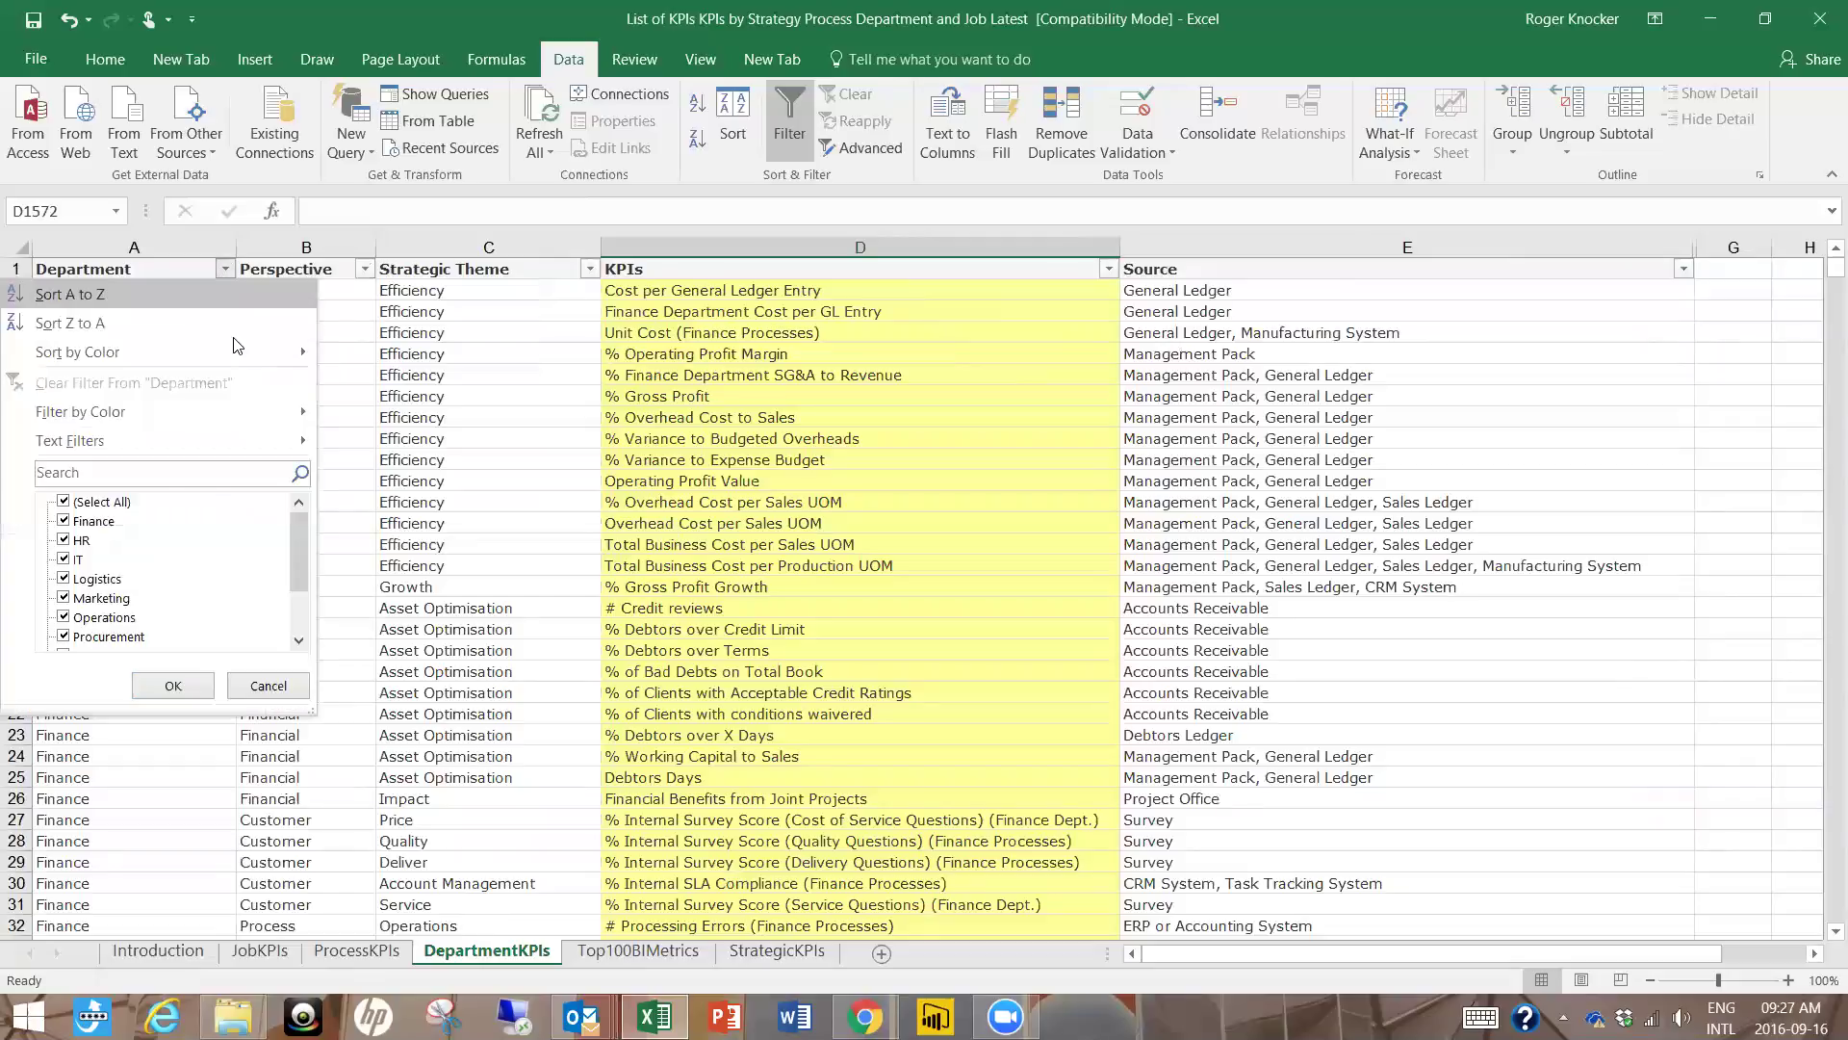
click(124, 503)
click(82, 540)
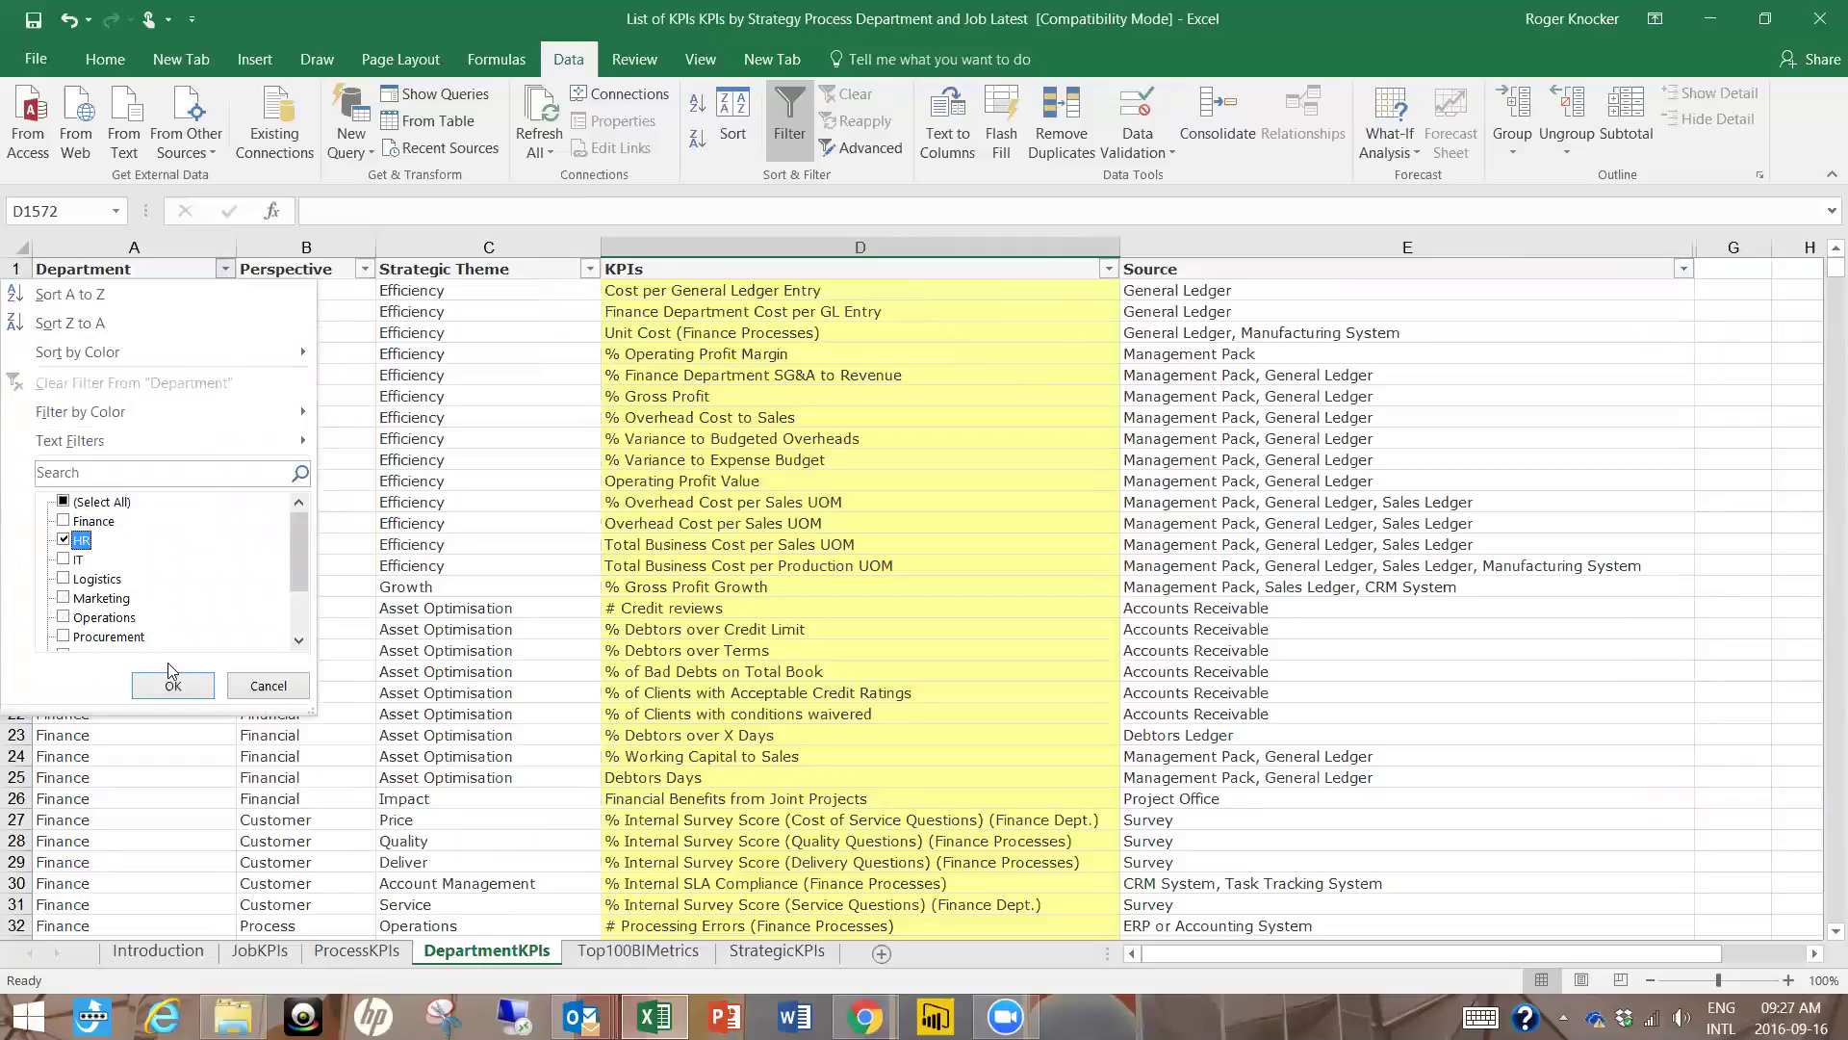
click(174, 686)
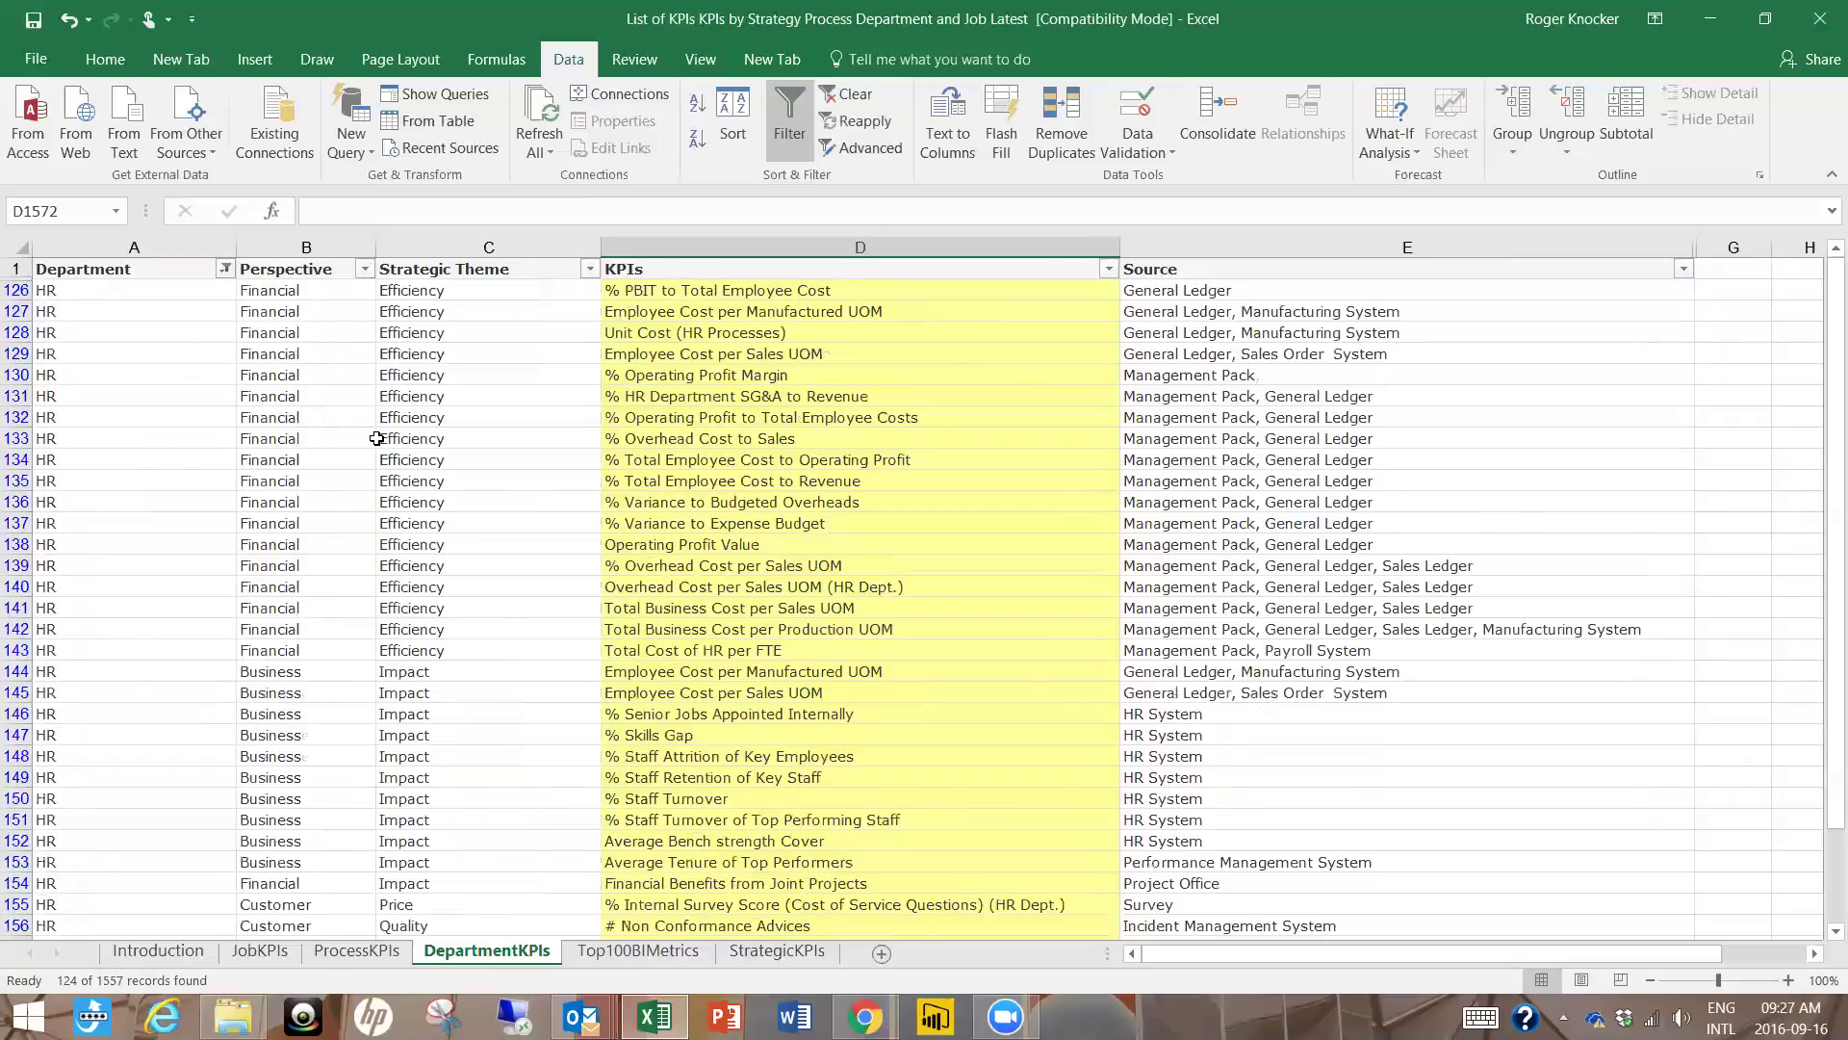
- Filter the Perspective column to show only Process
click(363, 269)
click(160, 501)
click(159, 579)
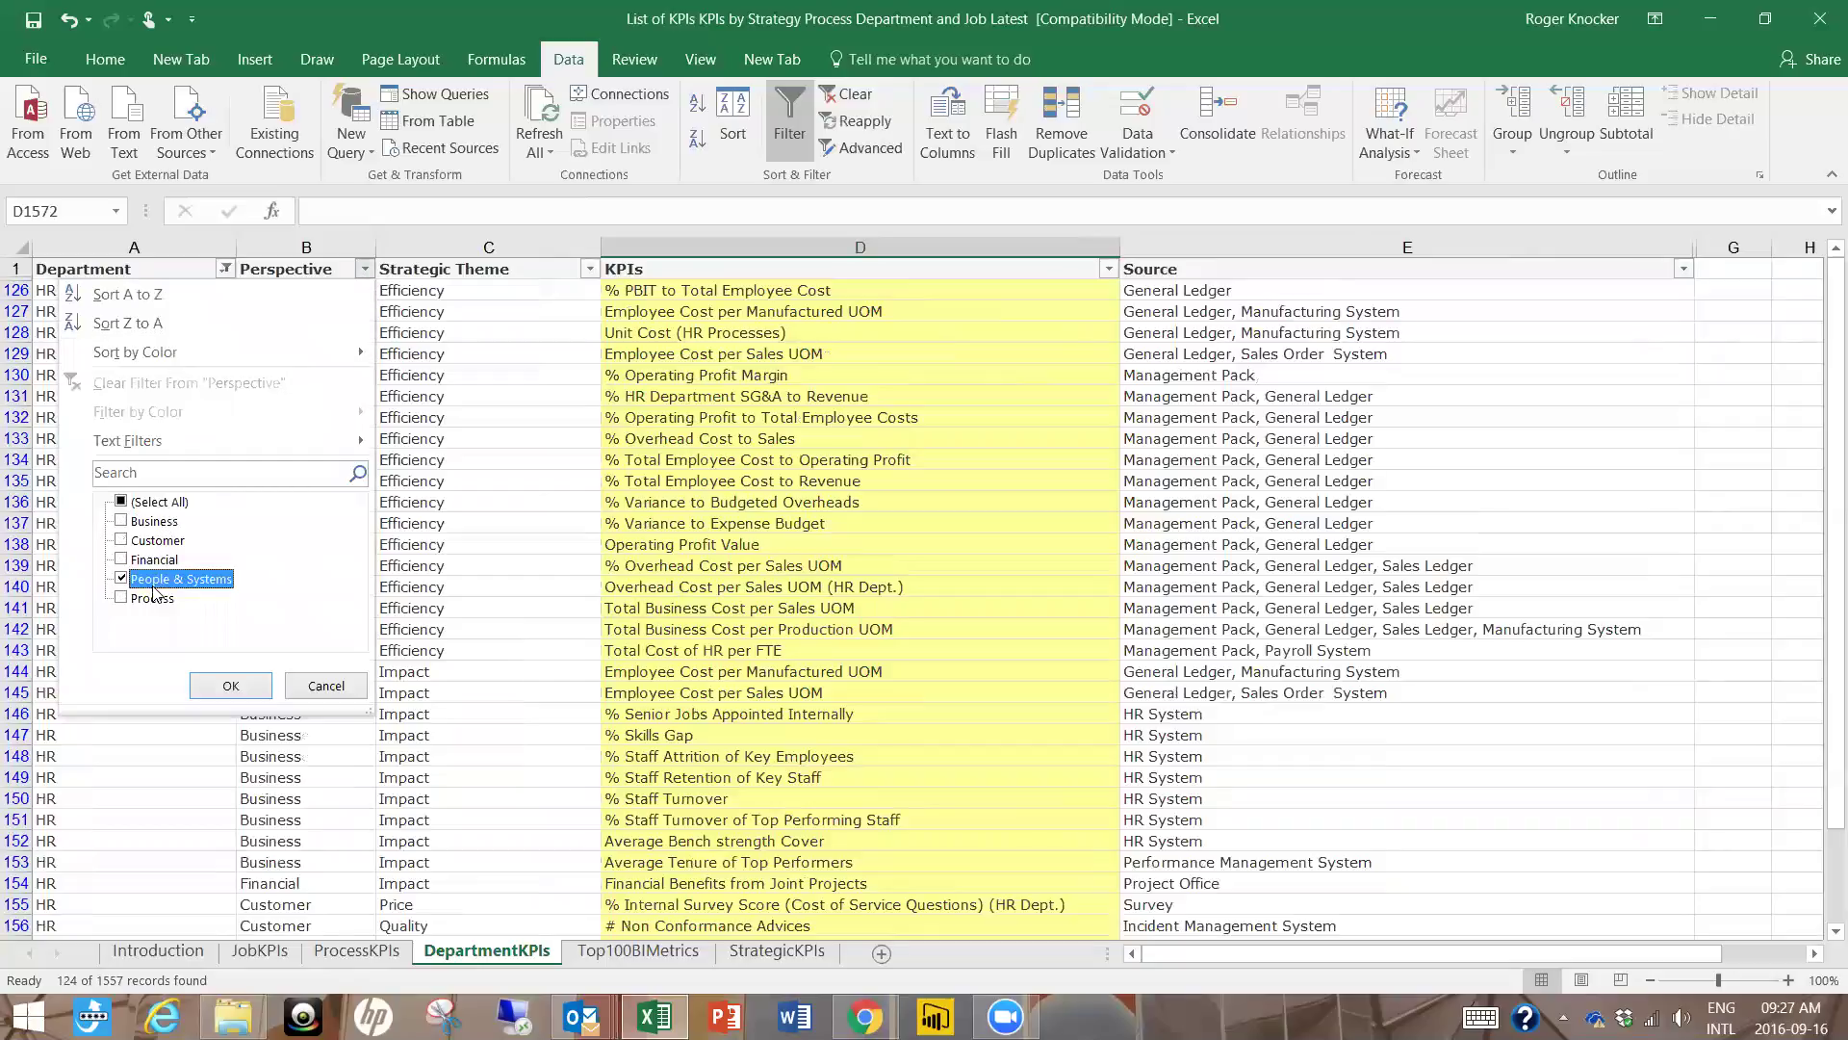
click(146, 598)
click(146, 578)
click(233, 685)
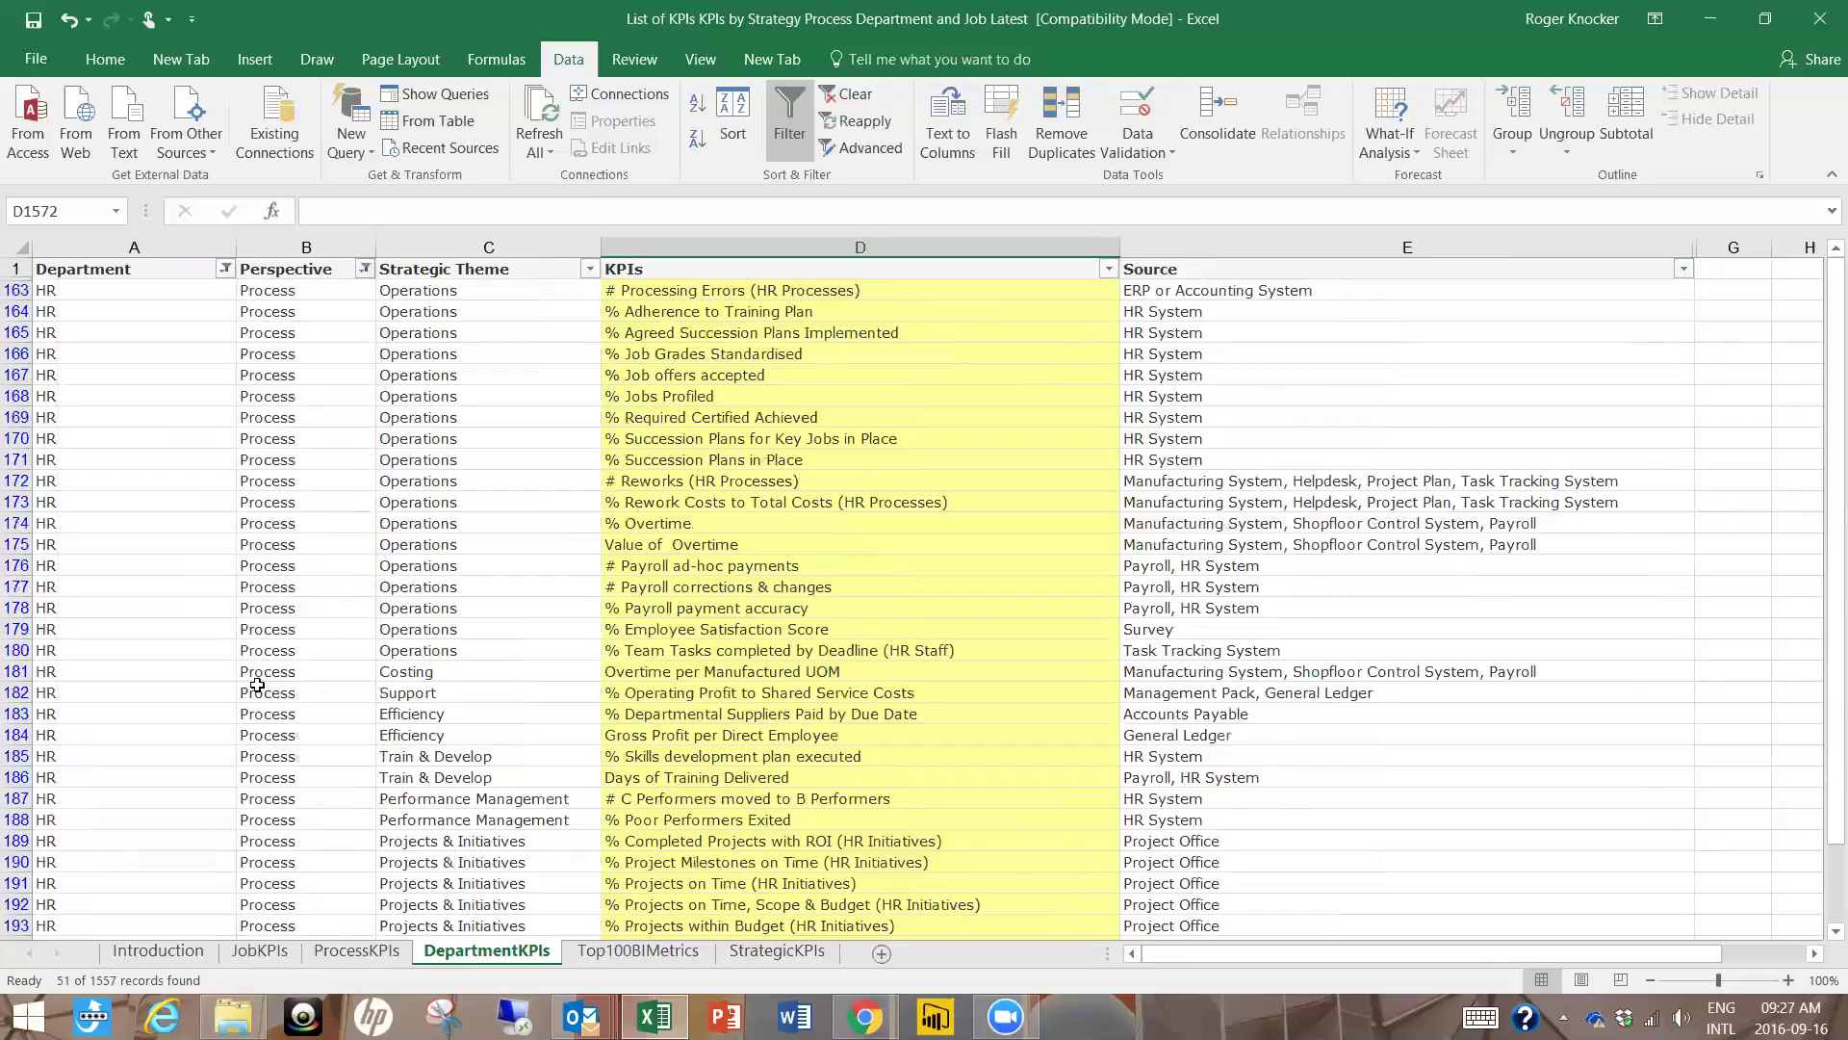
- Filter the Strategic Theme column to show only Operations
click(590, 270)
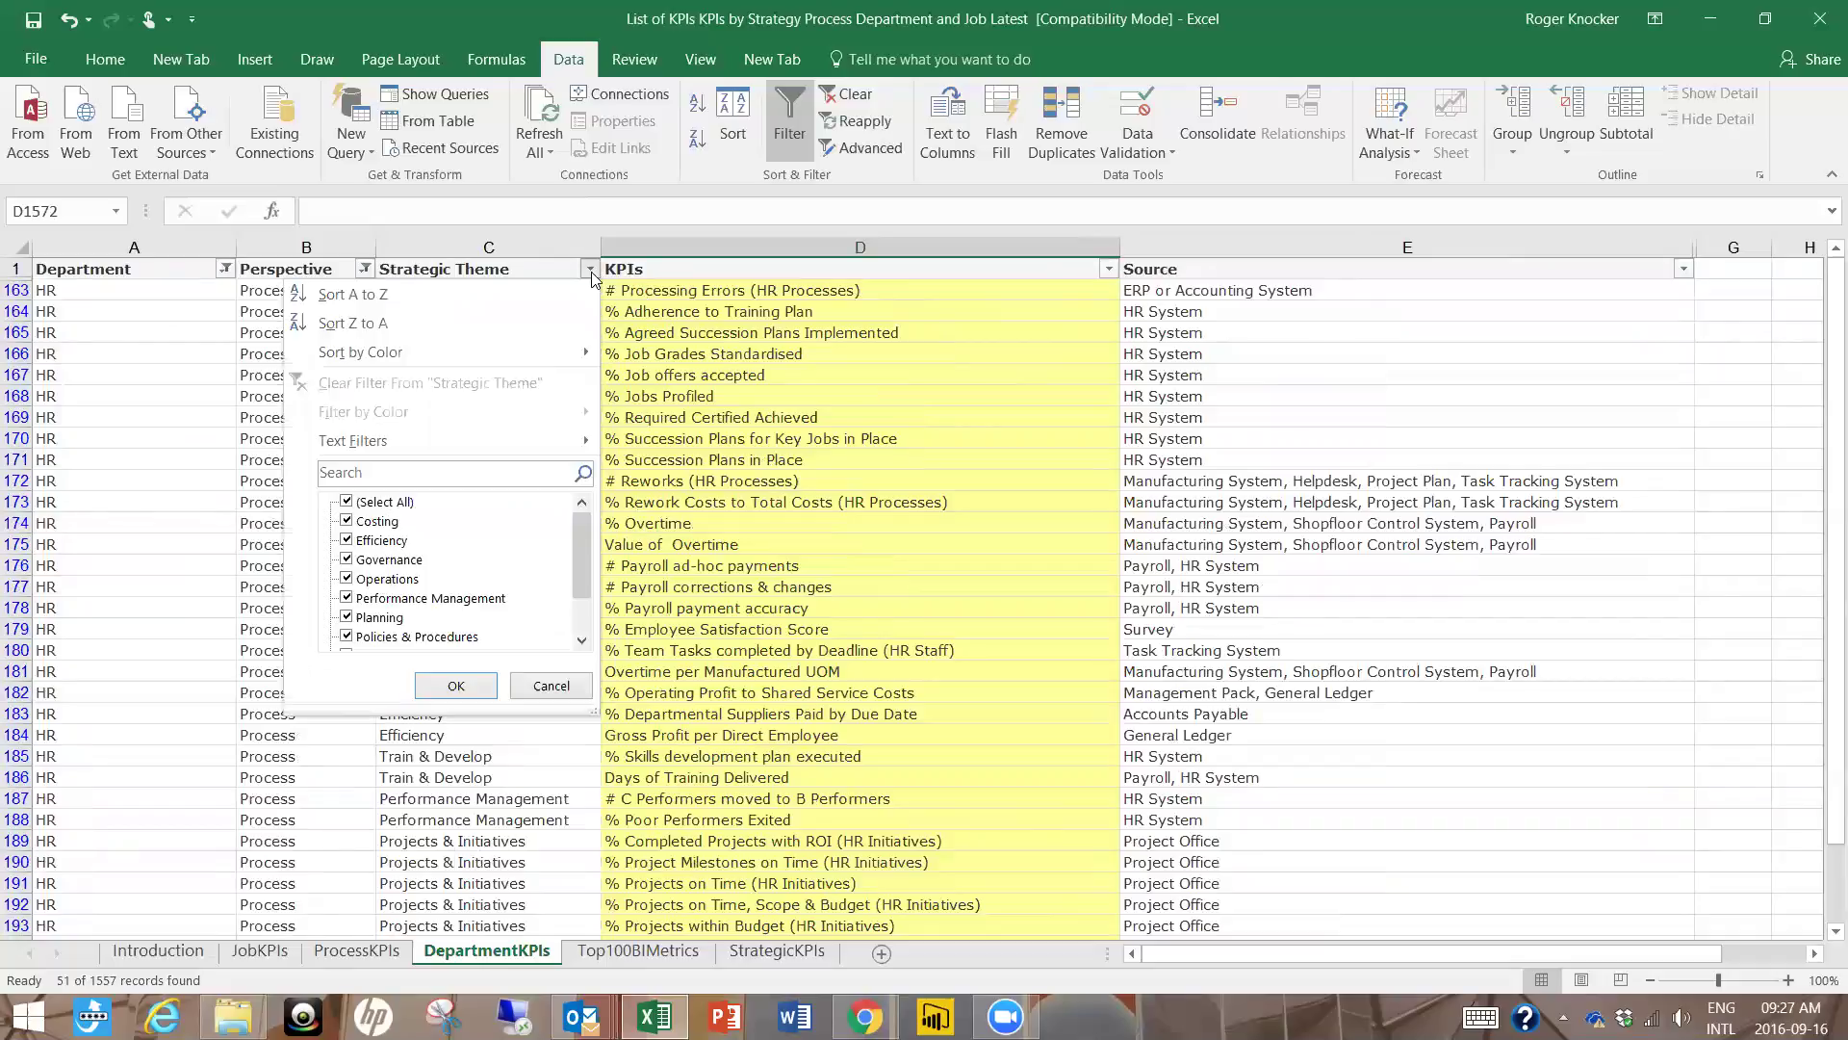
click(404, 502)
click(394, 578)
click(455, 686)
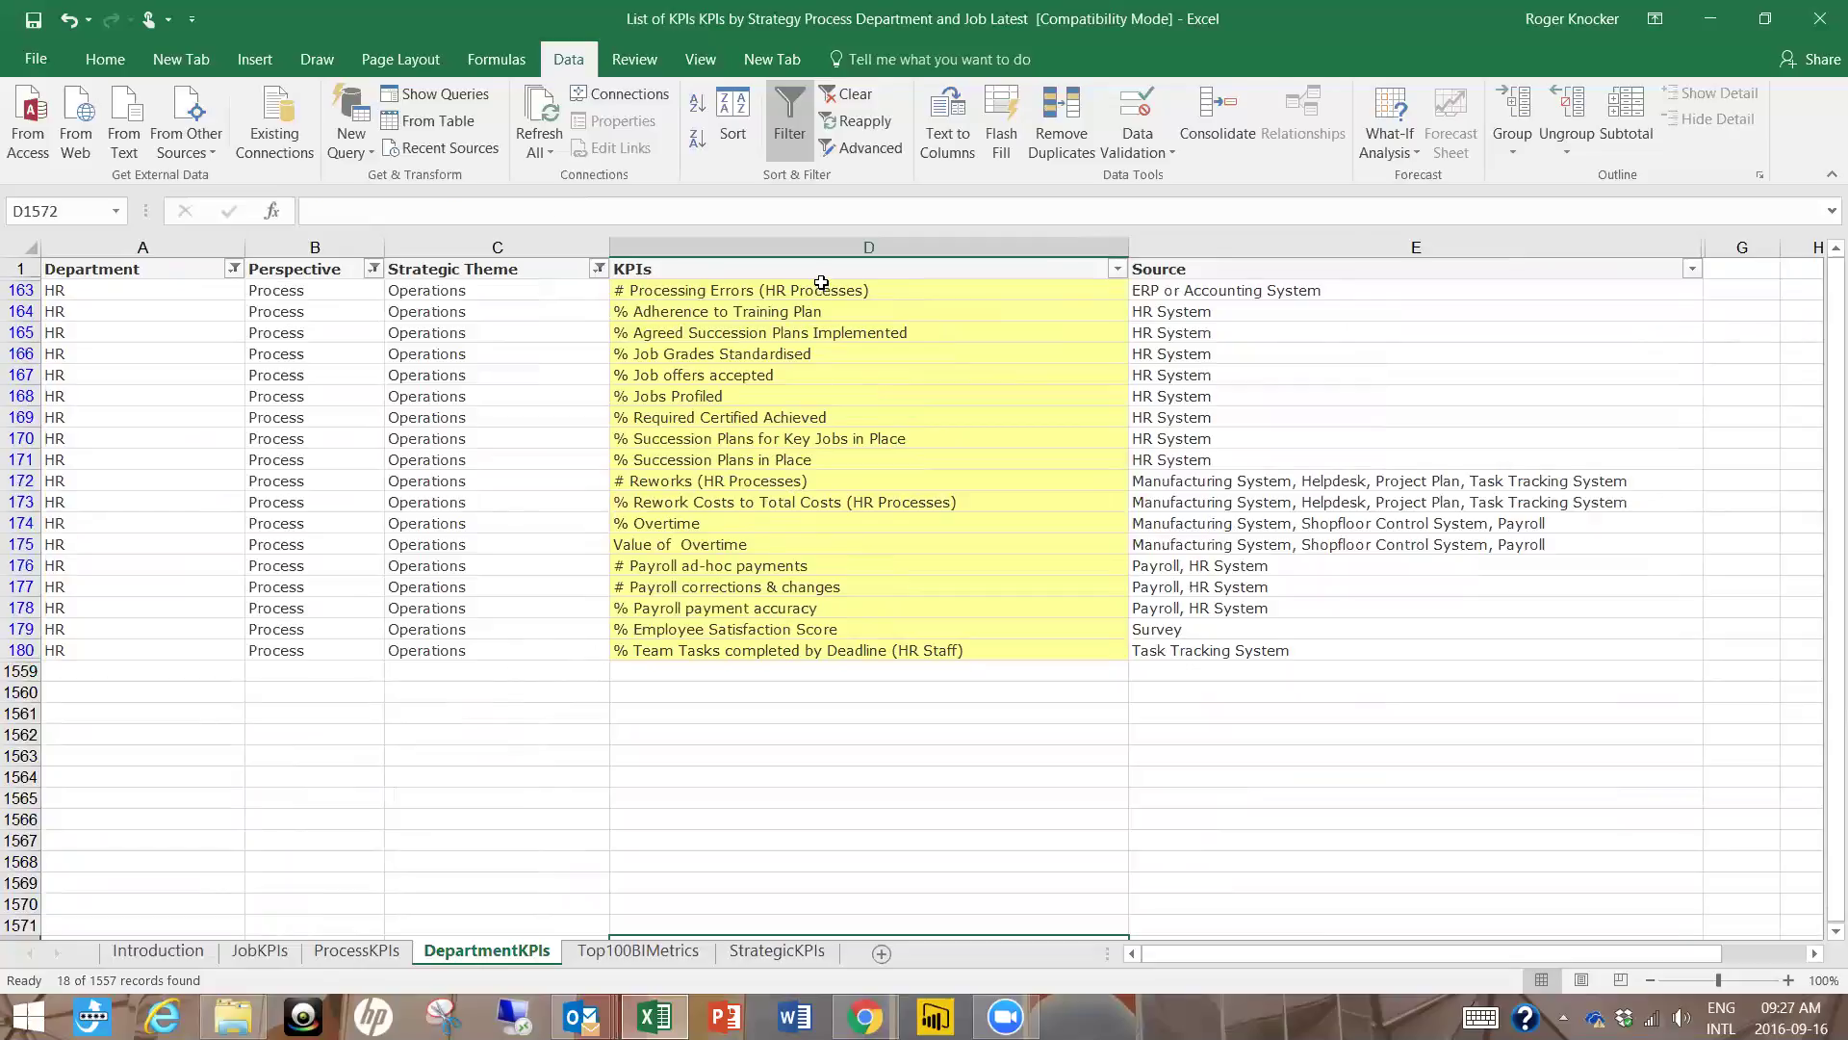
- Examine the HR Operations KPIs and the source systems listed beside them
drag(820, 290, 858, 631)
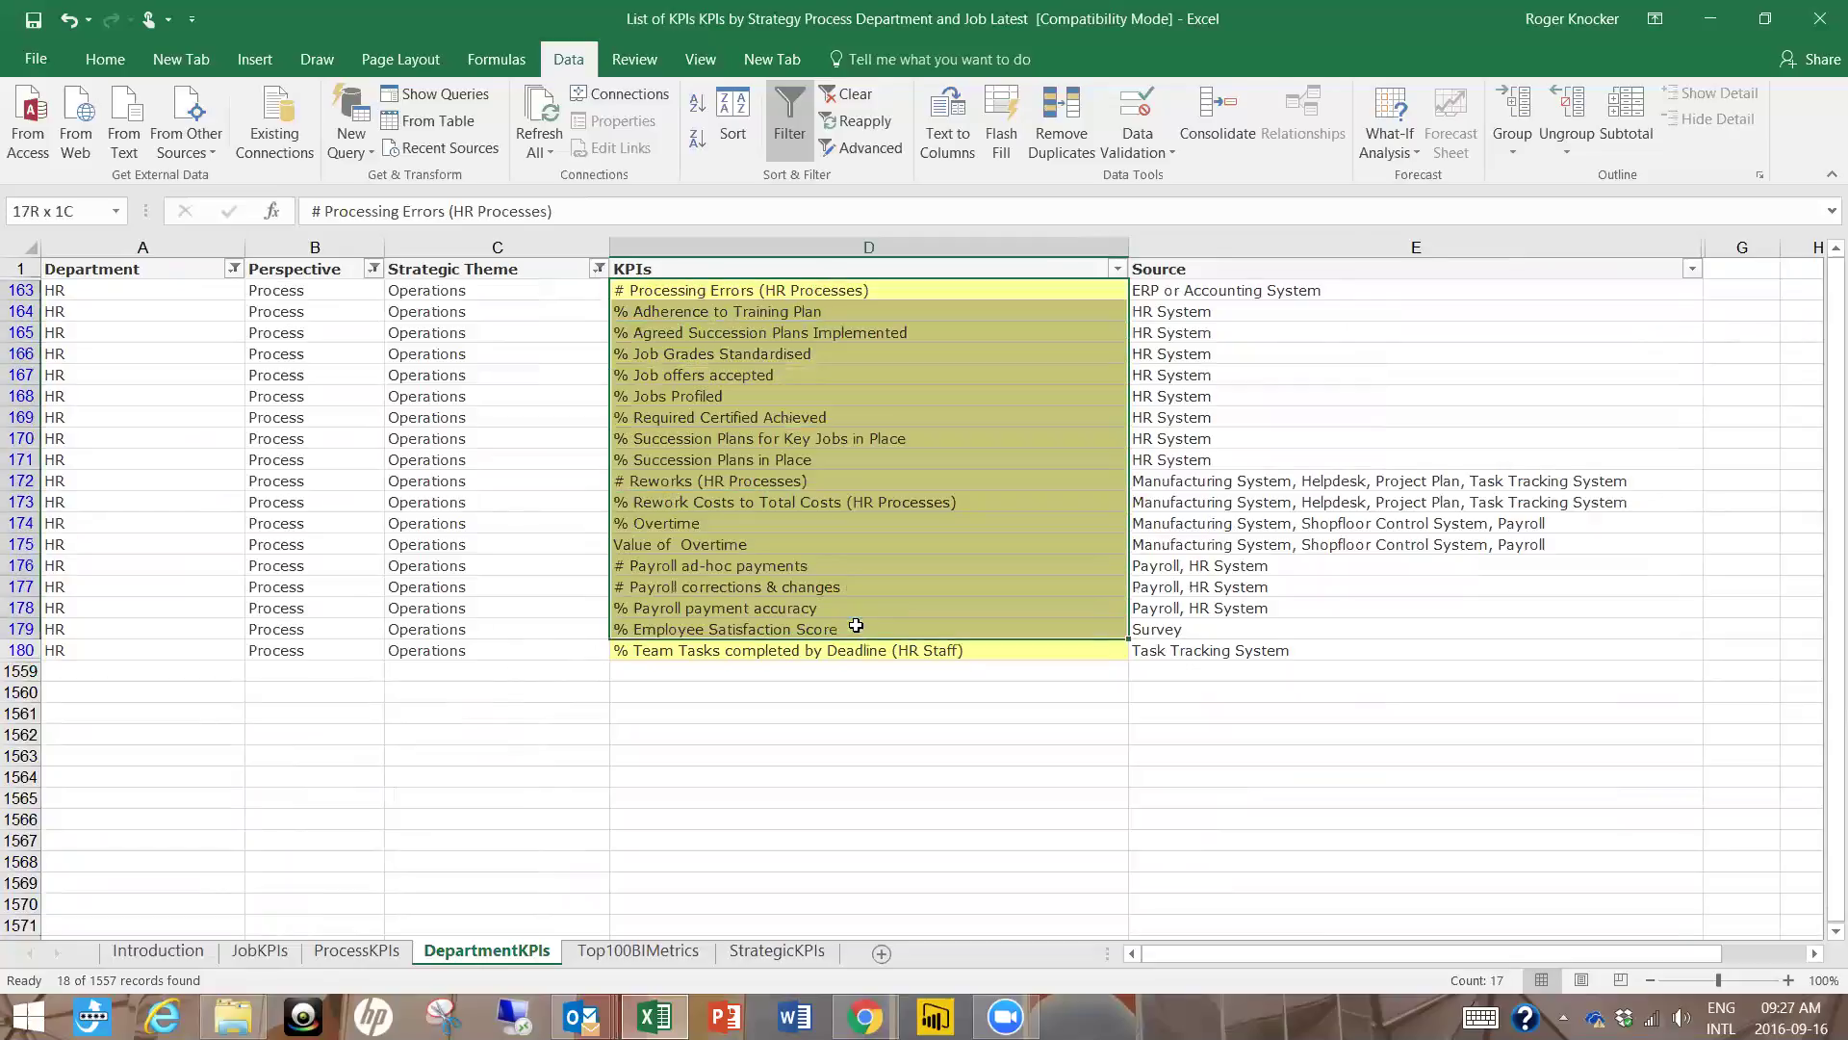
click(911, 365)
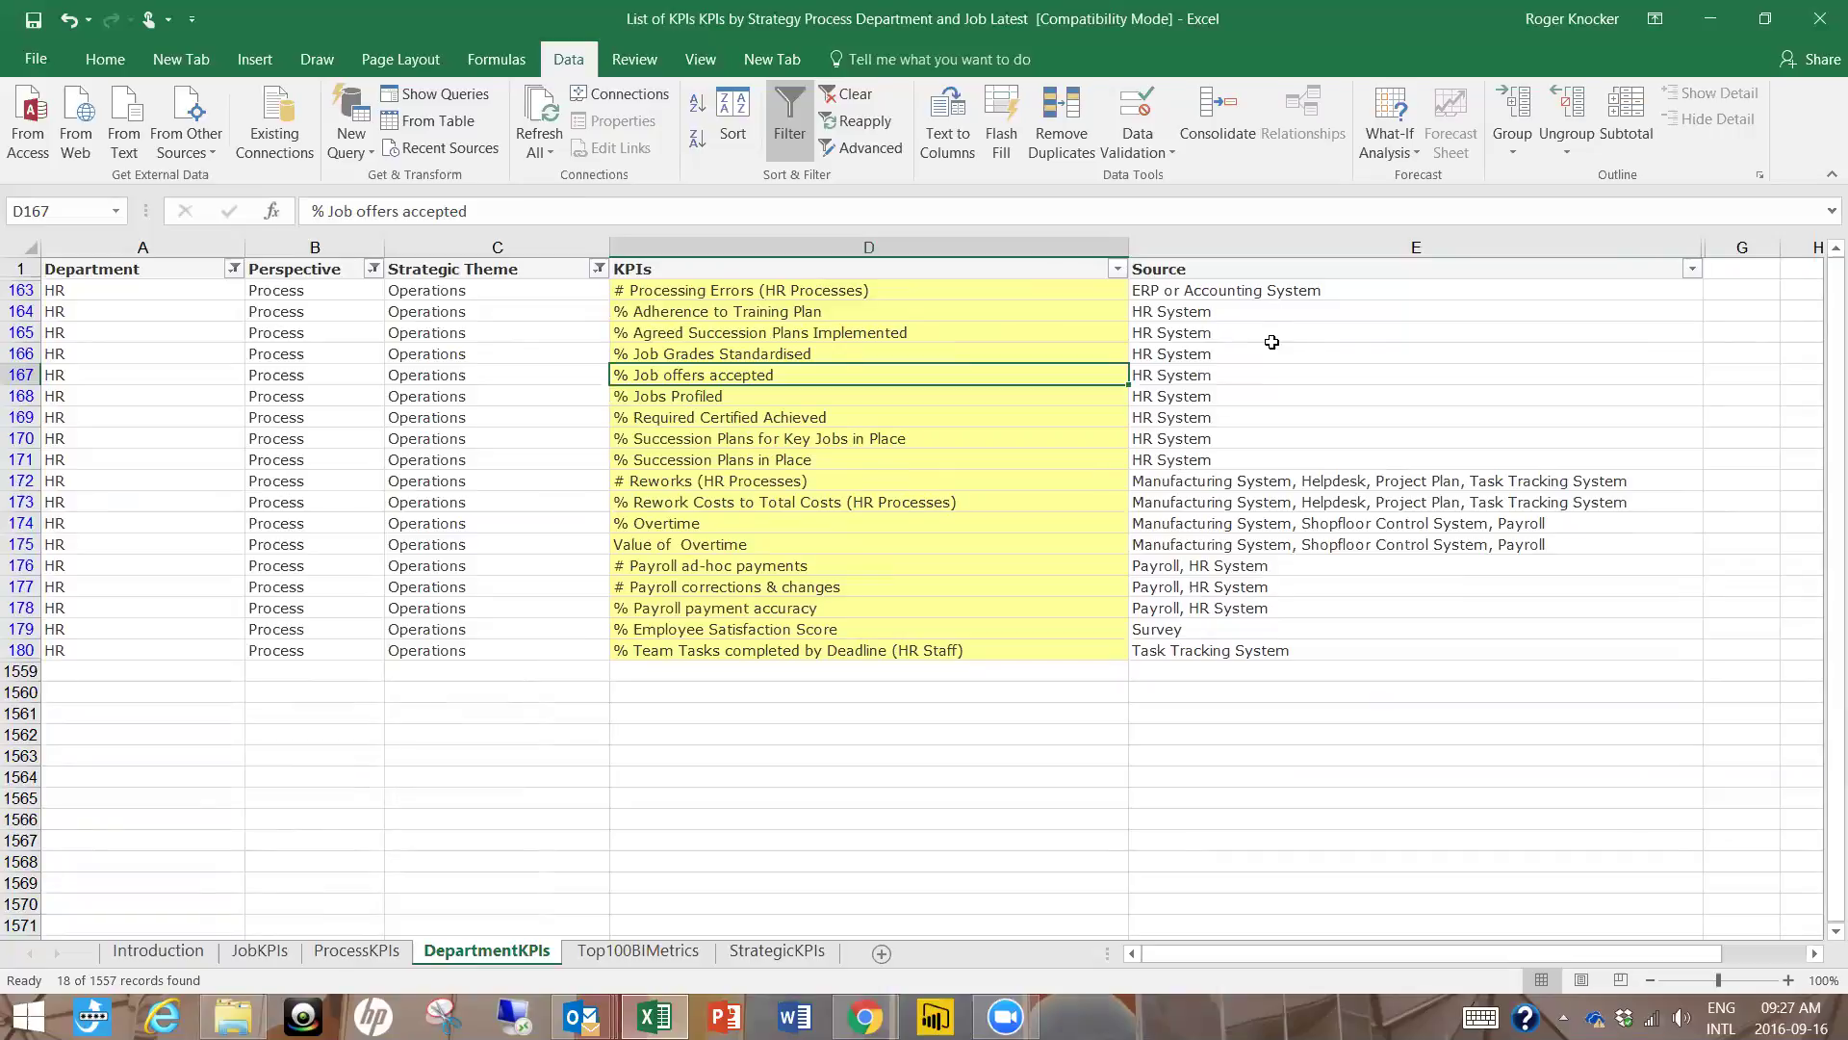
click(1259, 498)
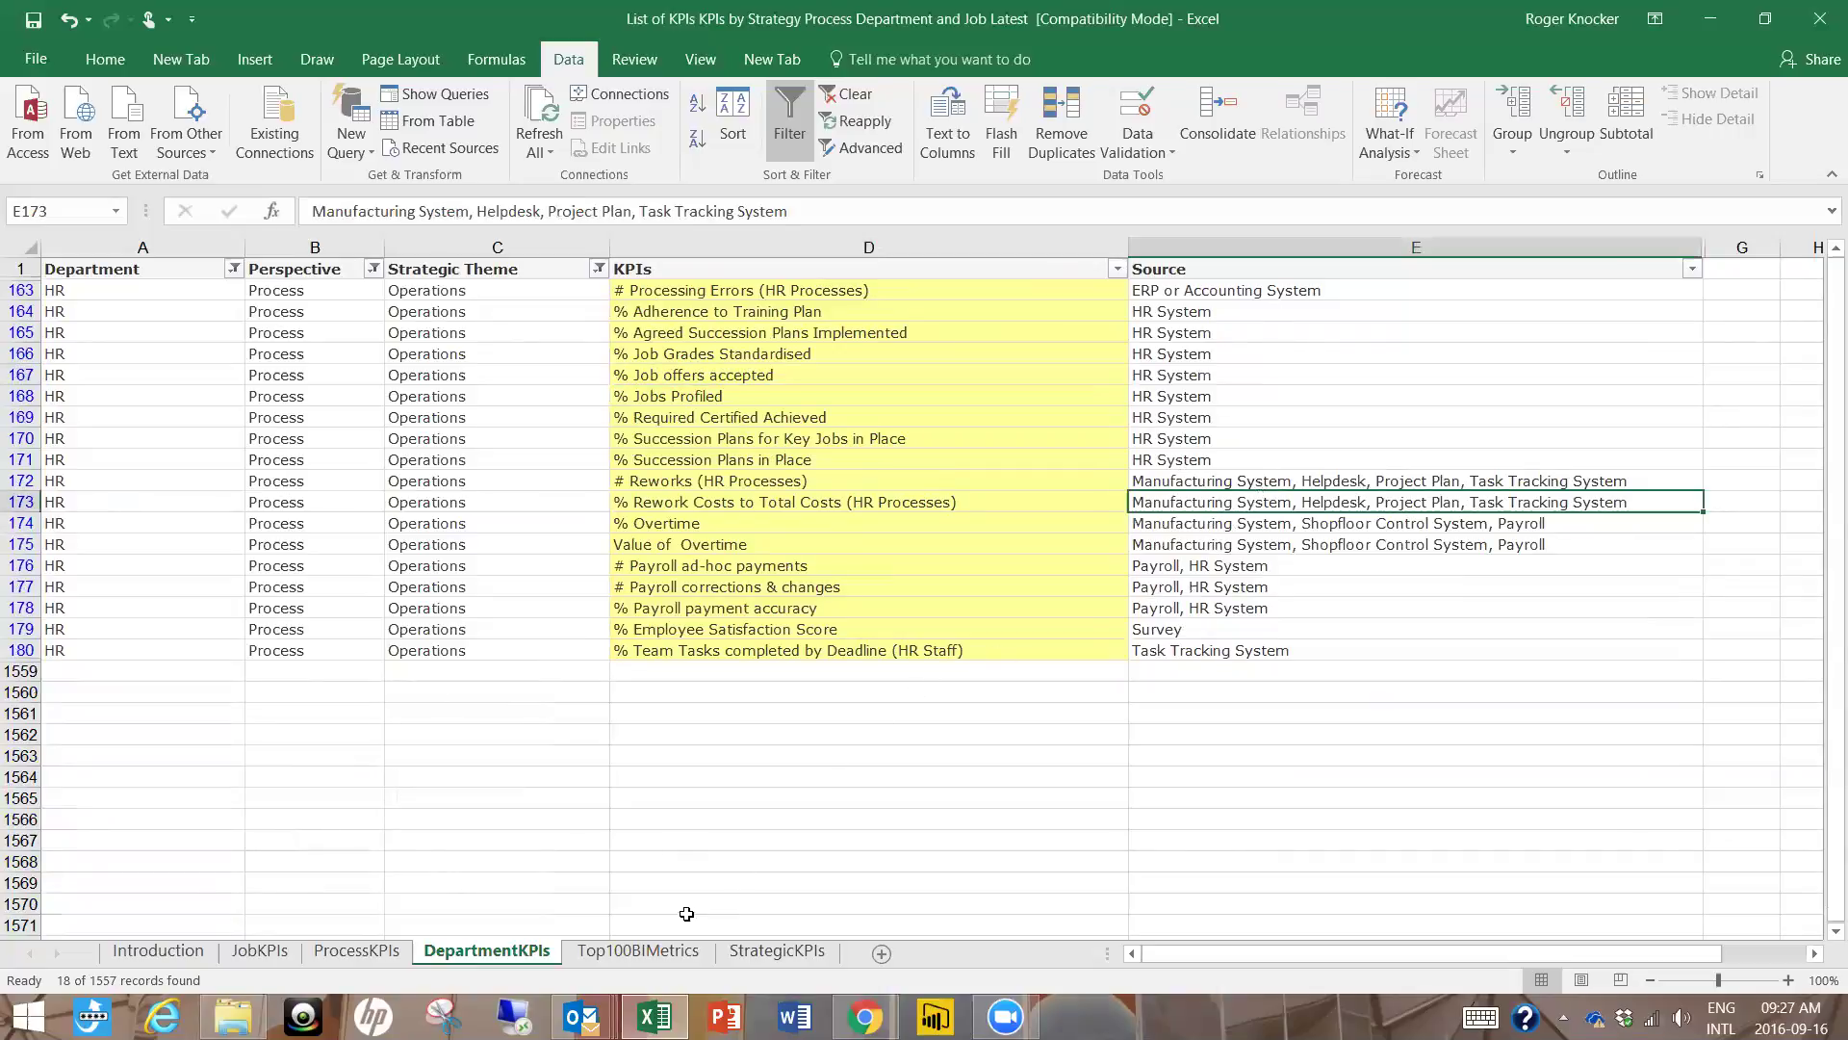
- On the Top100BIMetrics sheet, clear the existing filter and look through the full list of metrics
click(639, 950)
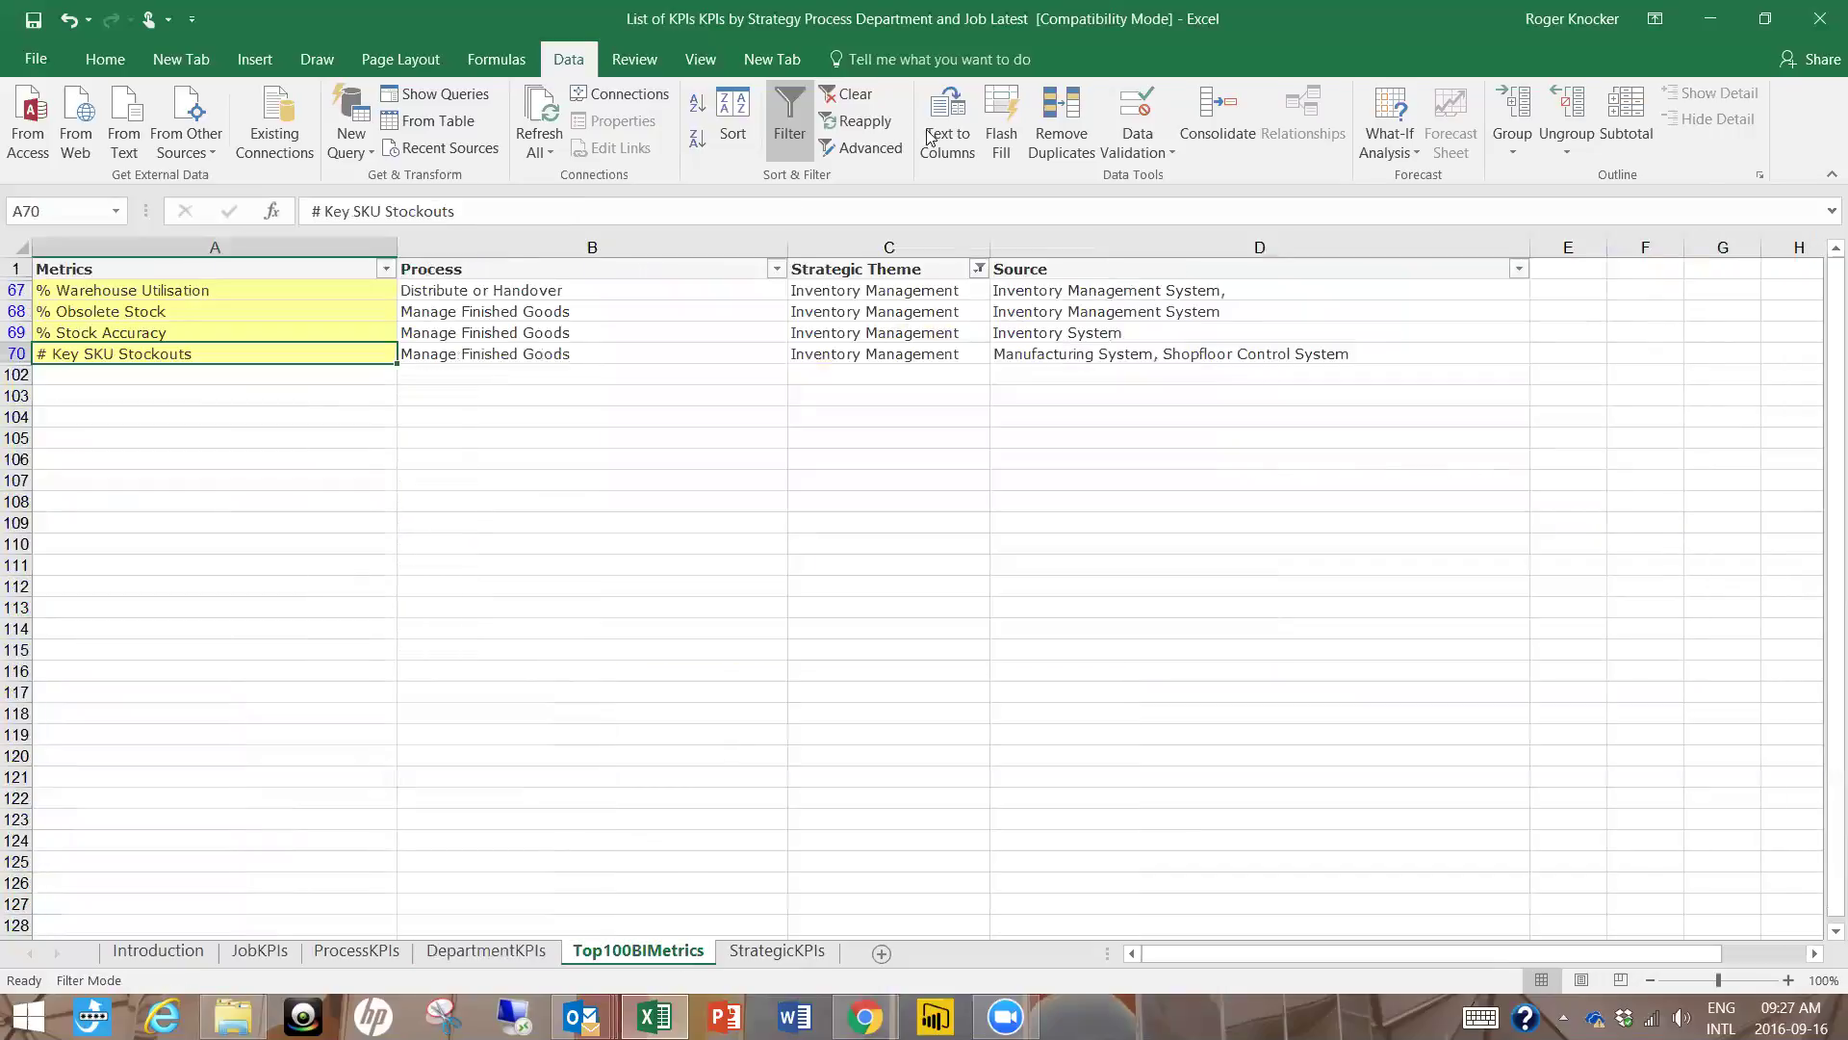
click(855, 95)
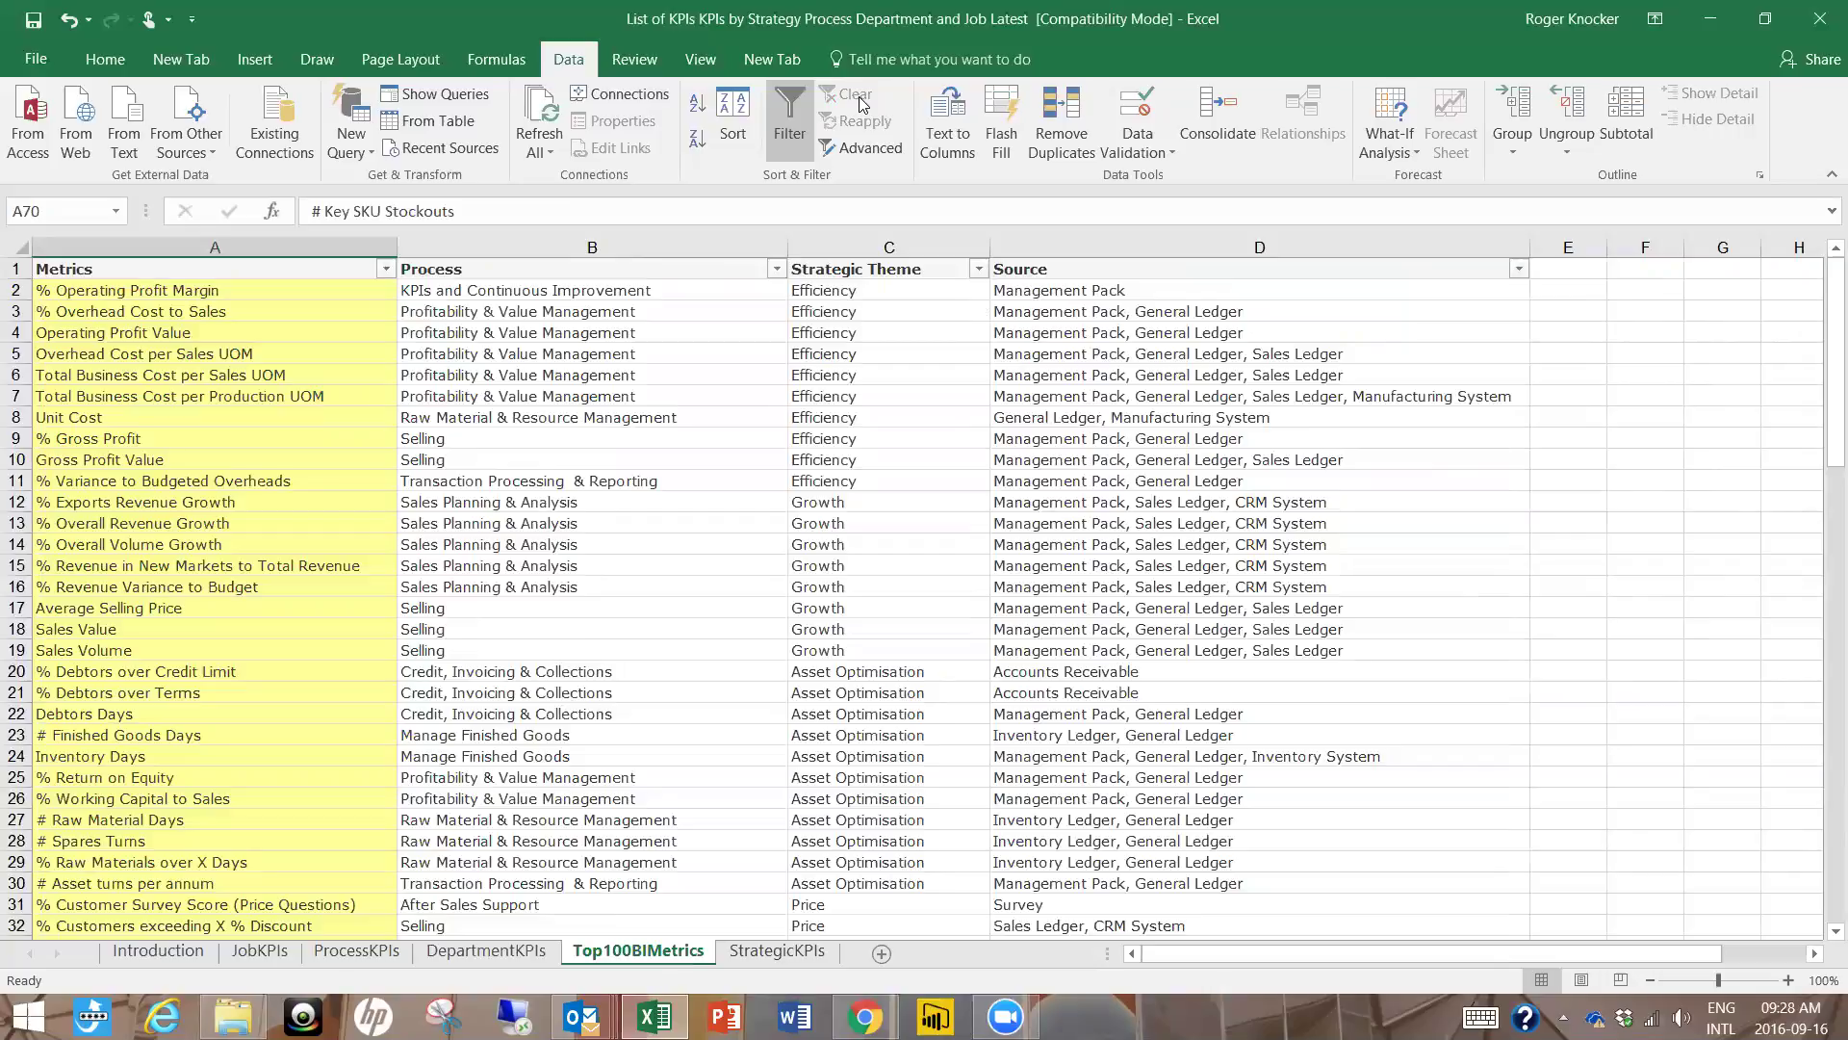
scroll(182, 404, down, 20)
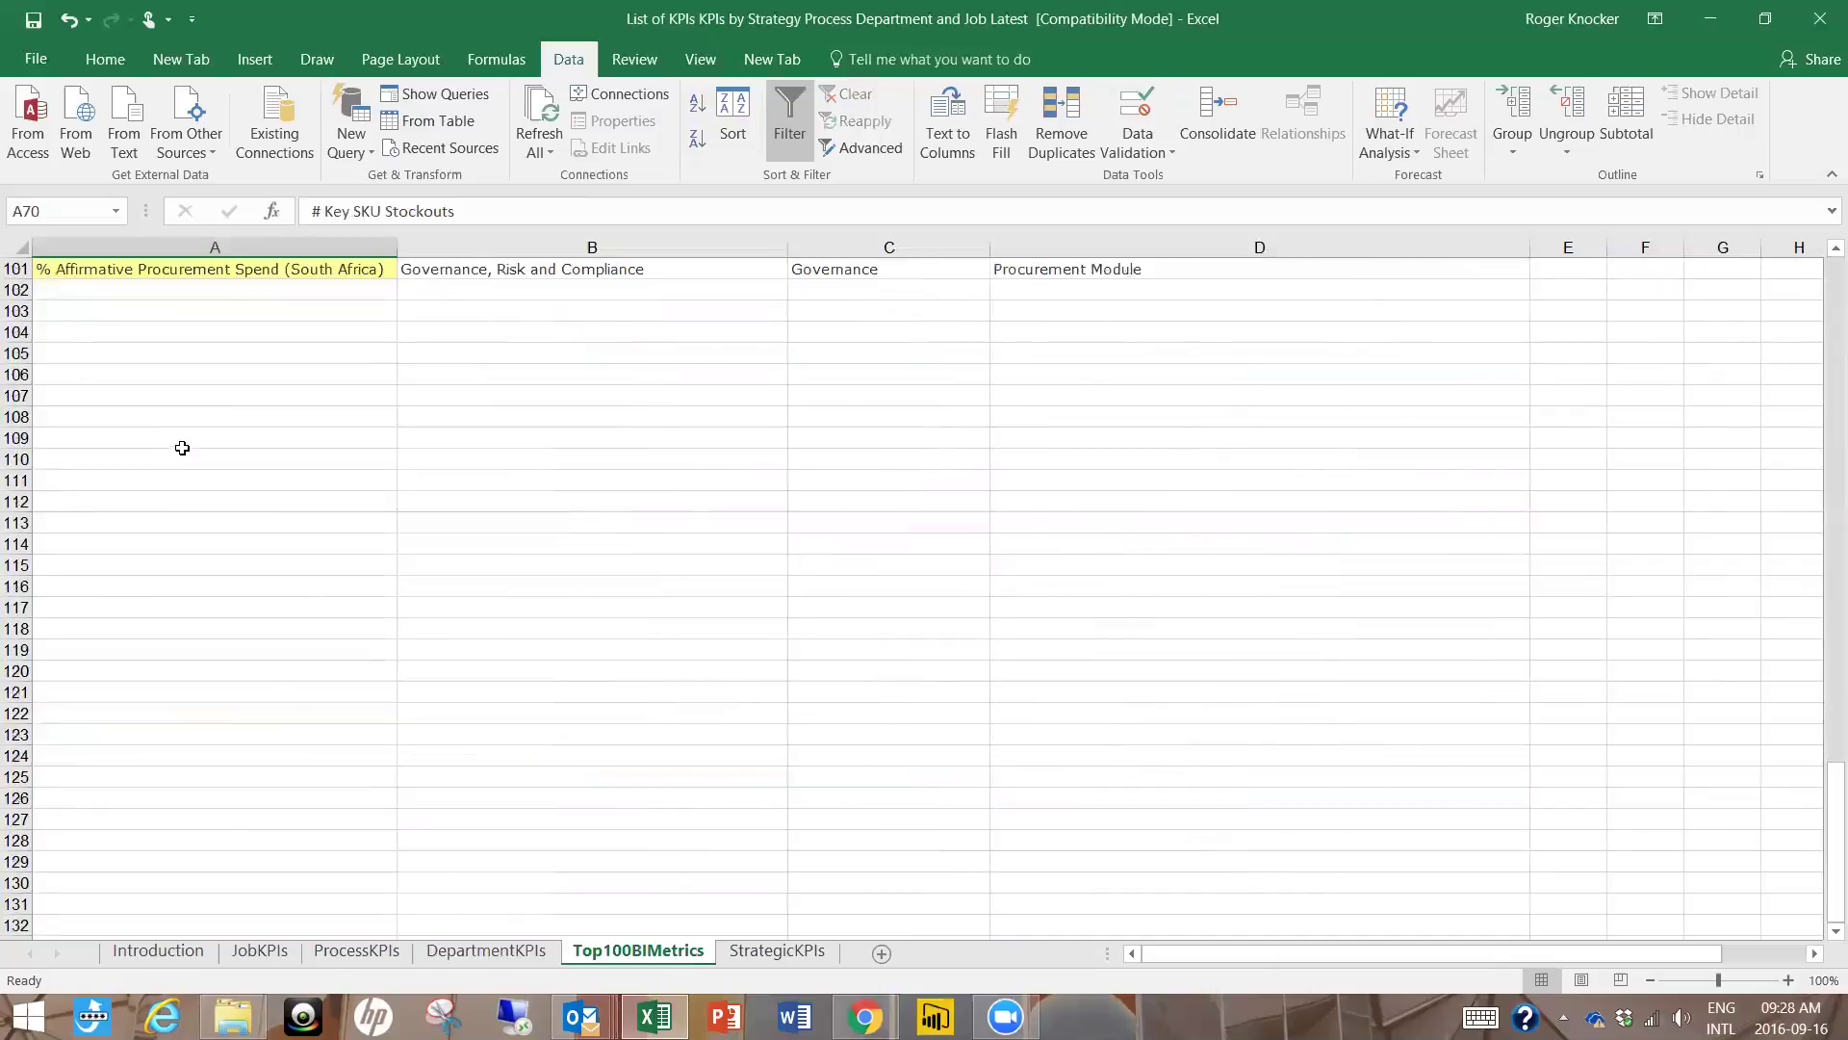
scroll(182, 448, up, 20)
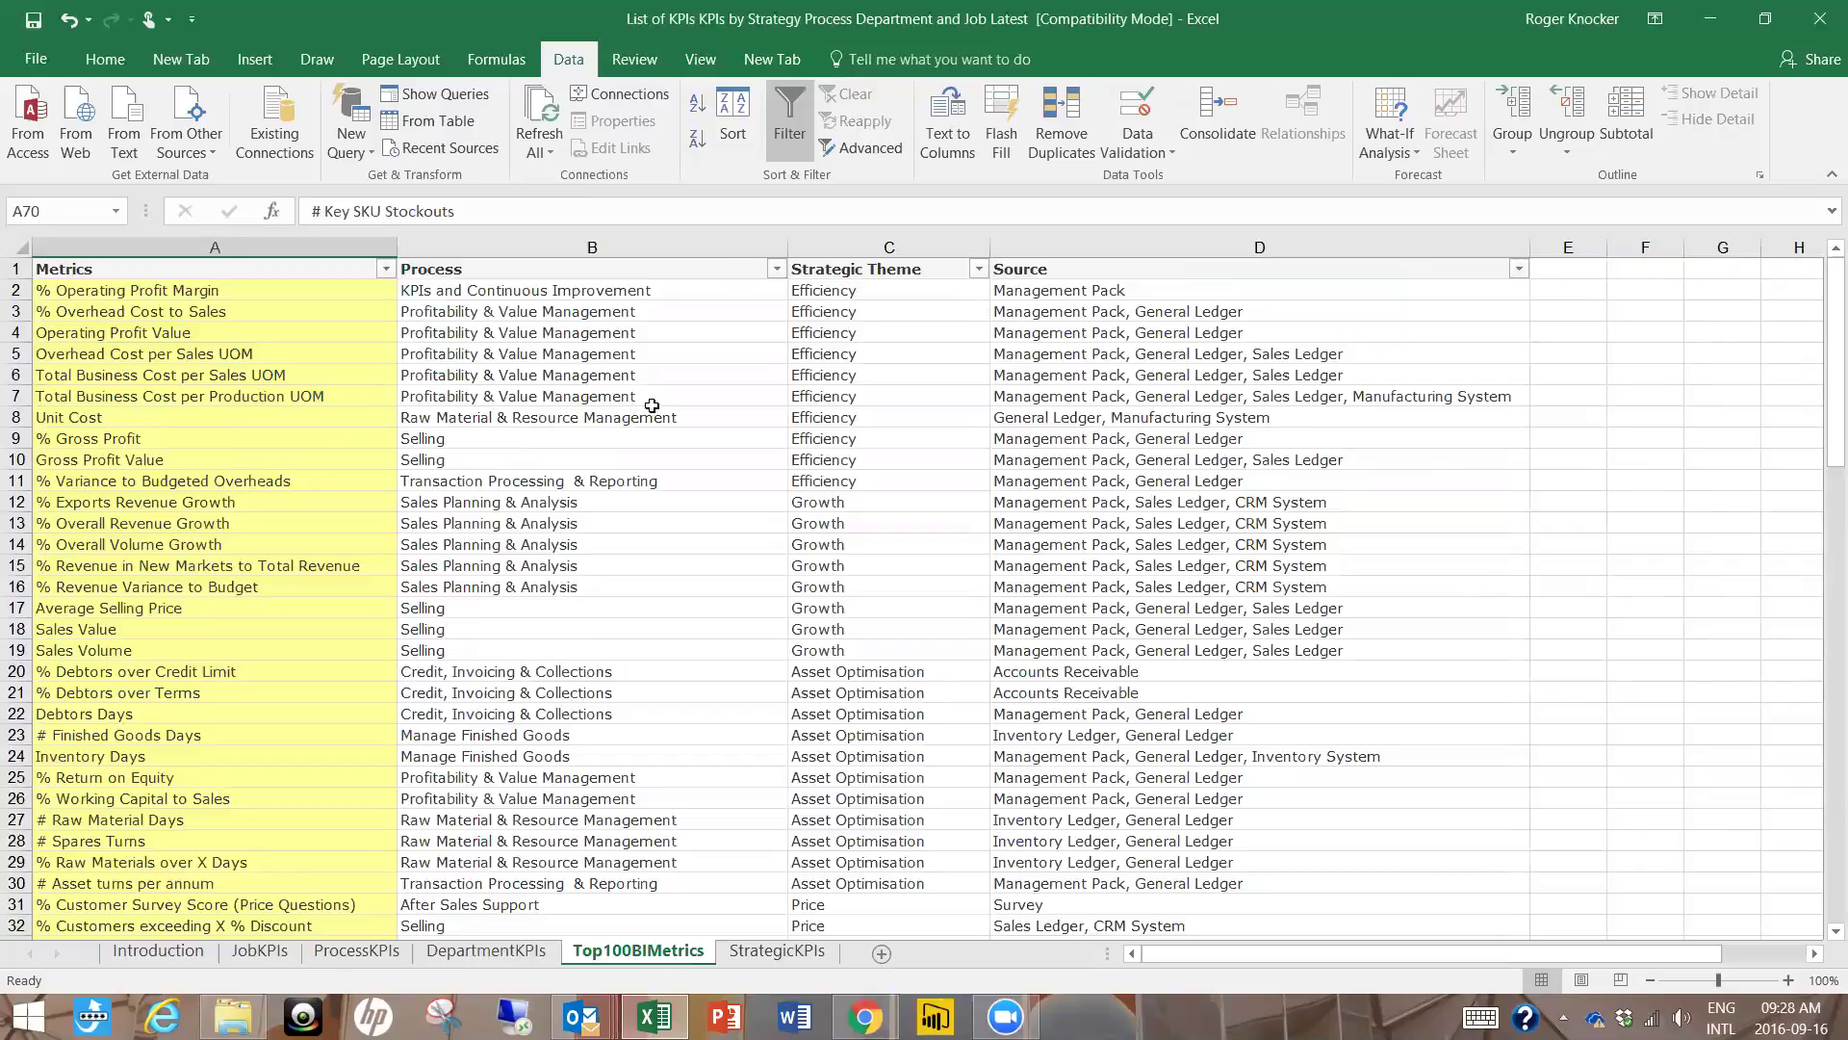
- Filter the Process column of the Top100BIMetrics sheet to show only Operate IT Services
click(776, 268)
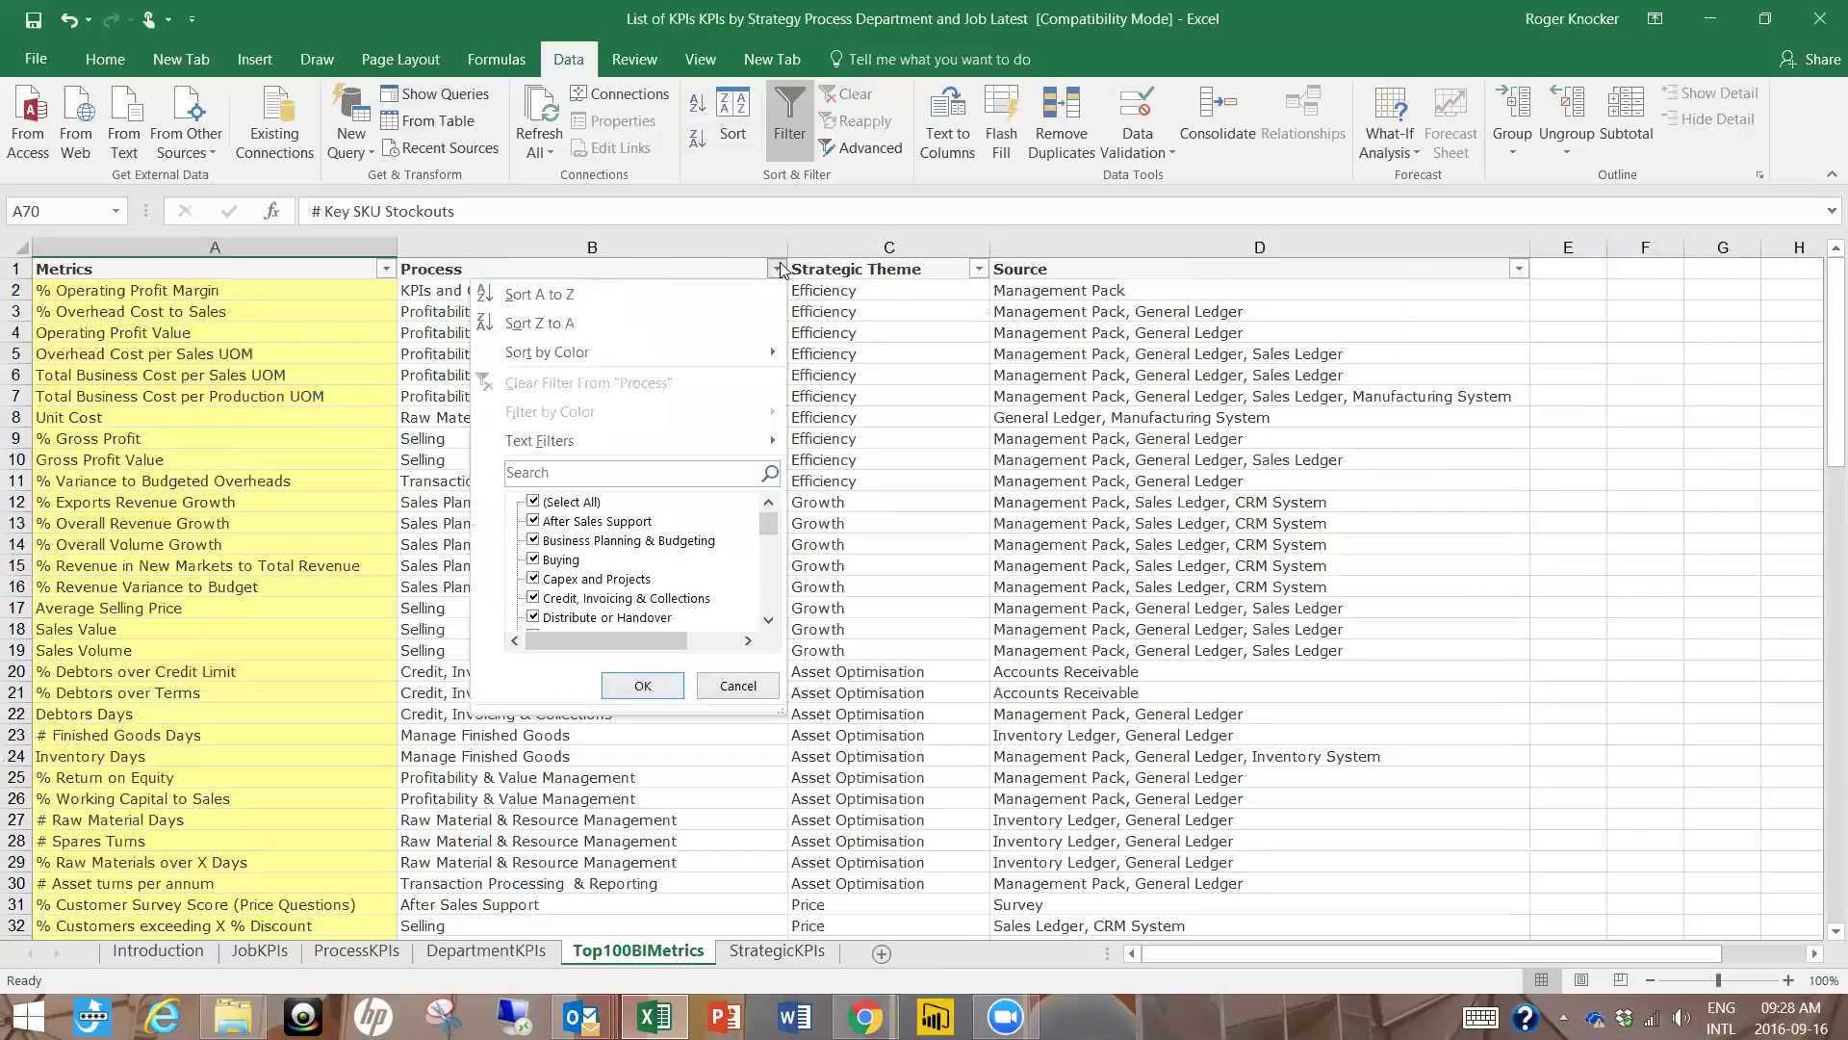
click(592, 507)
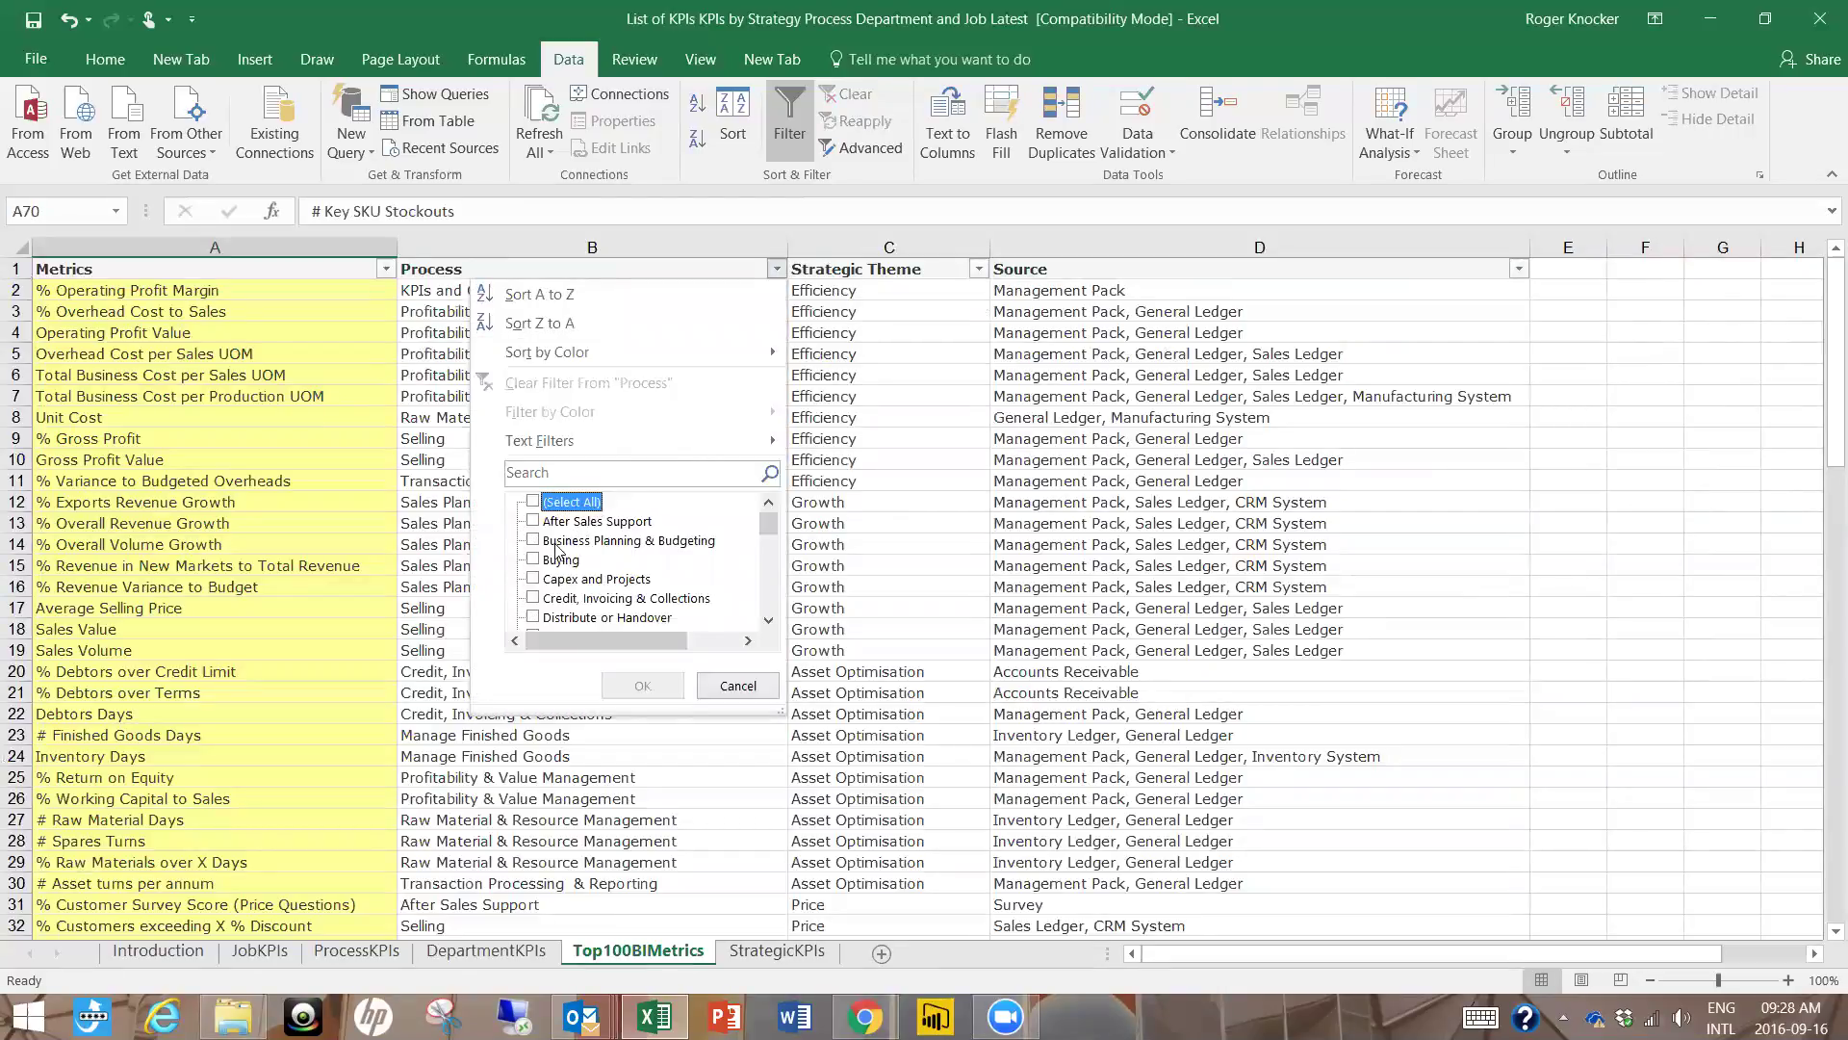
drag(775, 530, 775, 564)
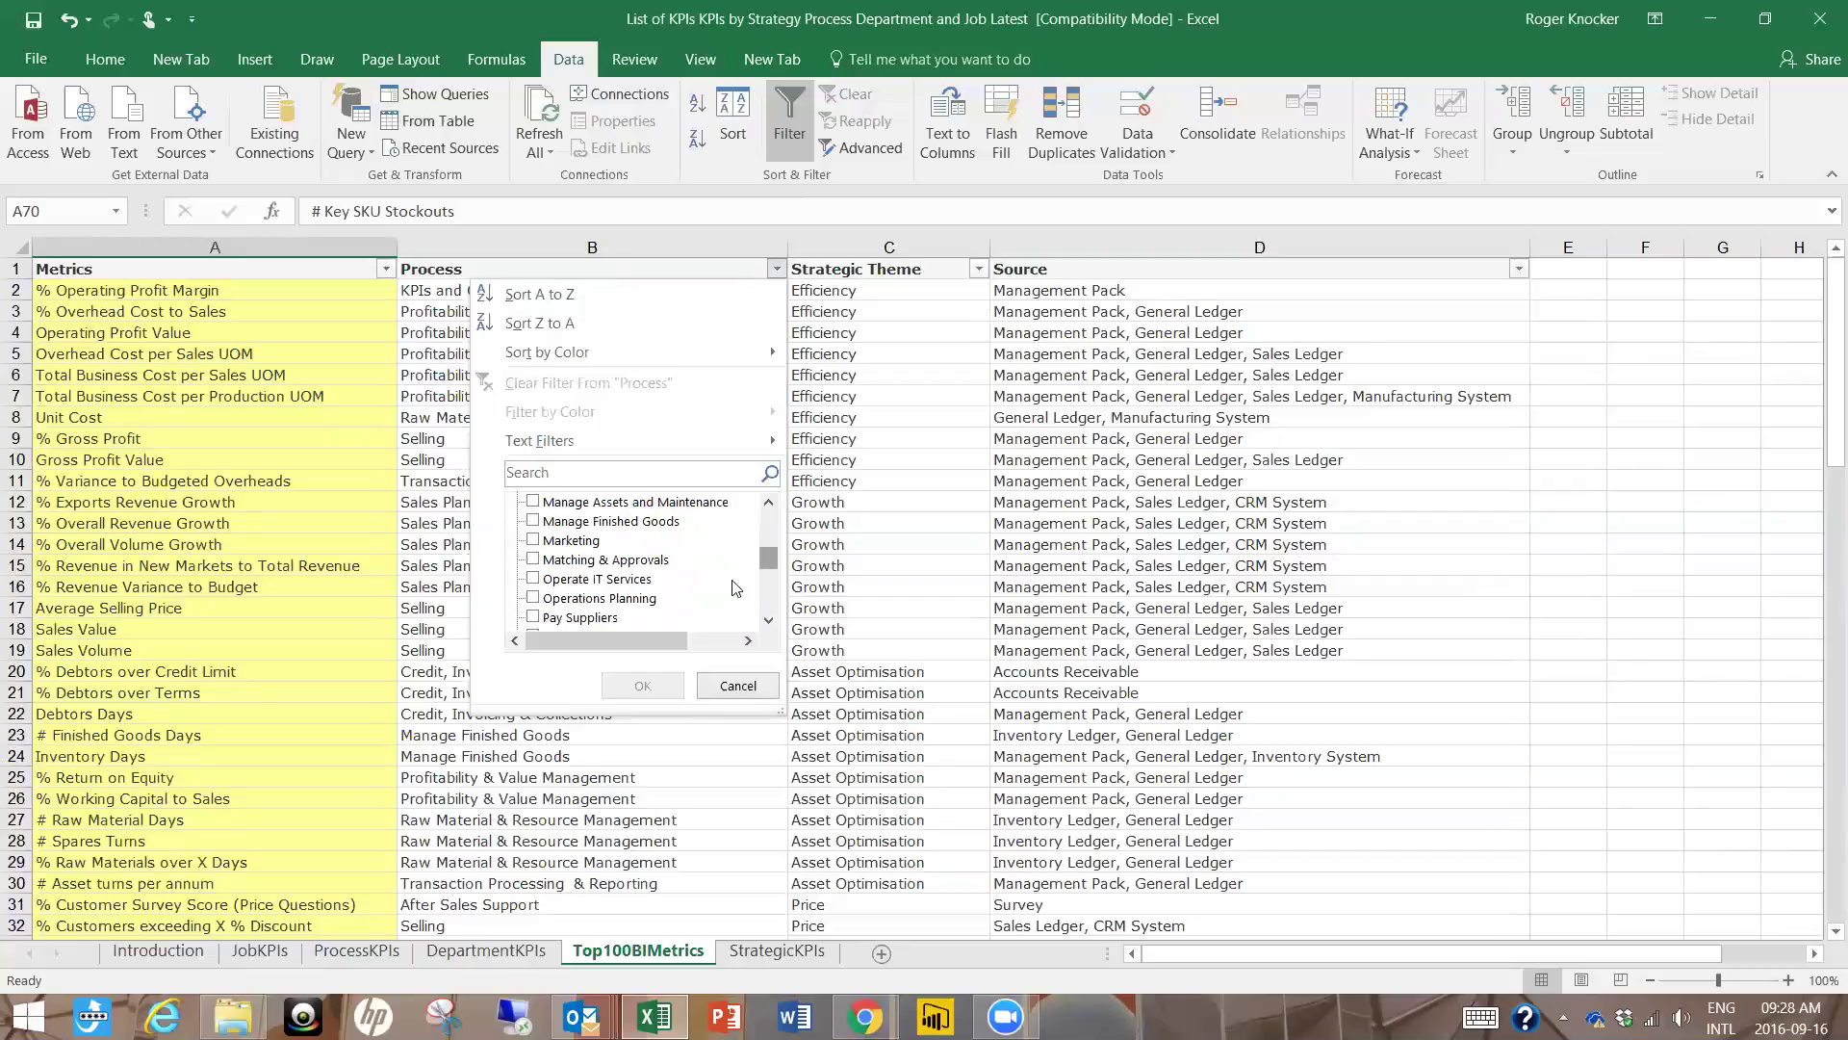
click(534, 578)
click(643, 685)
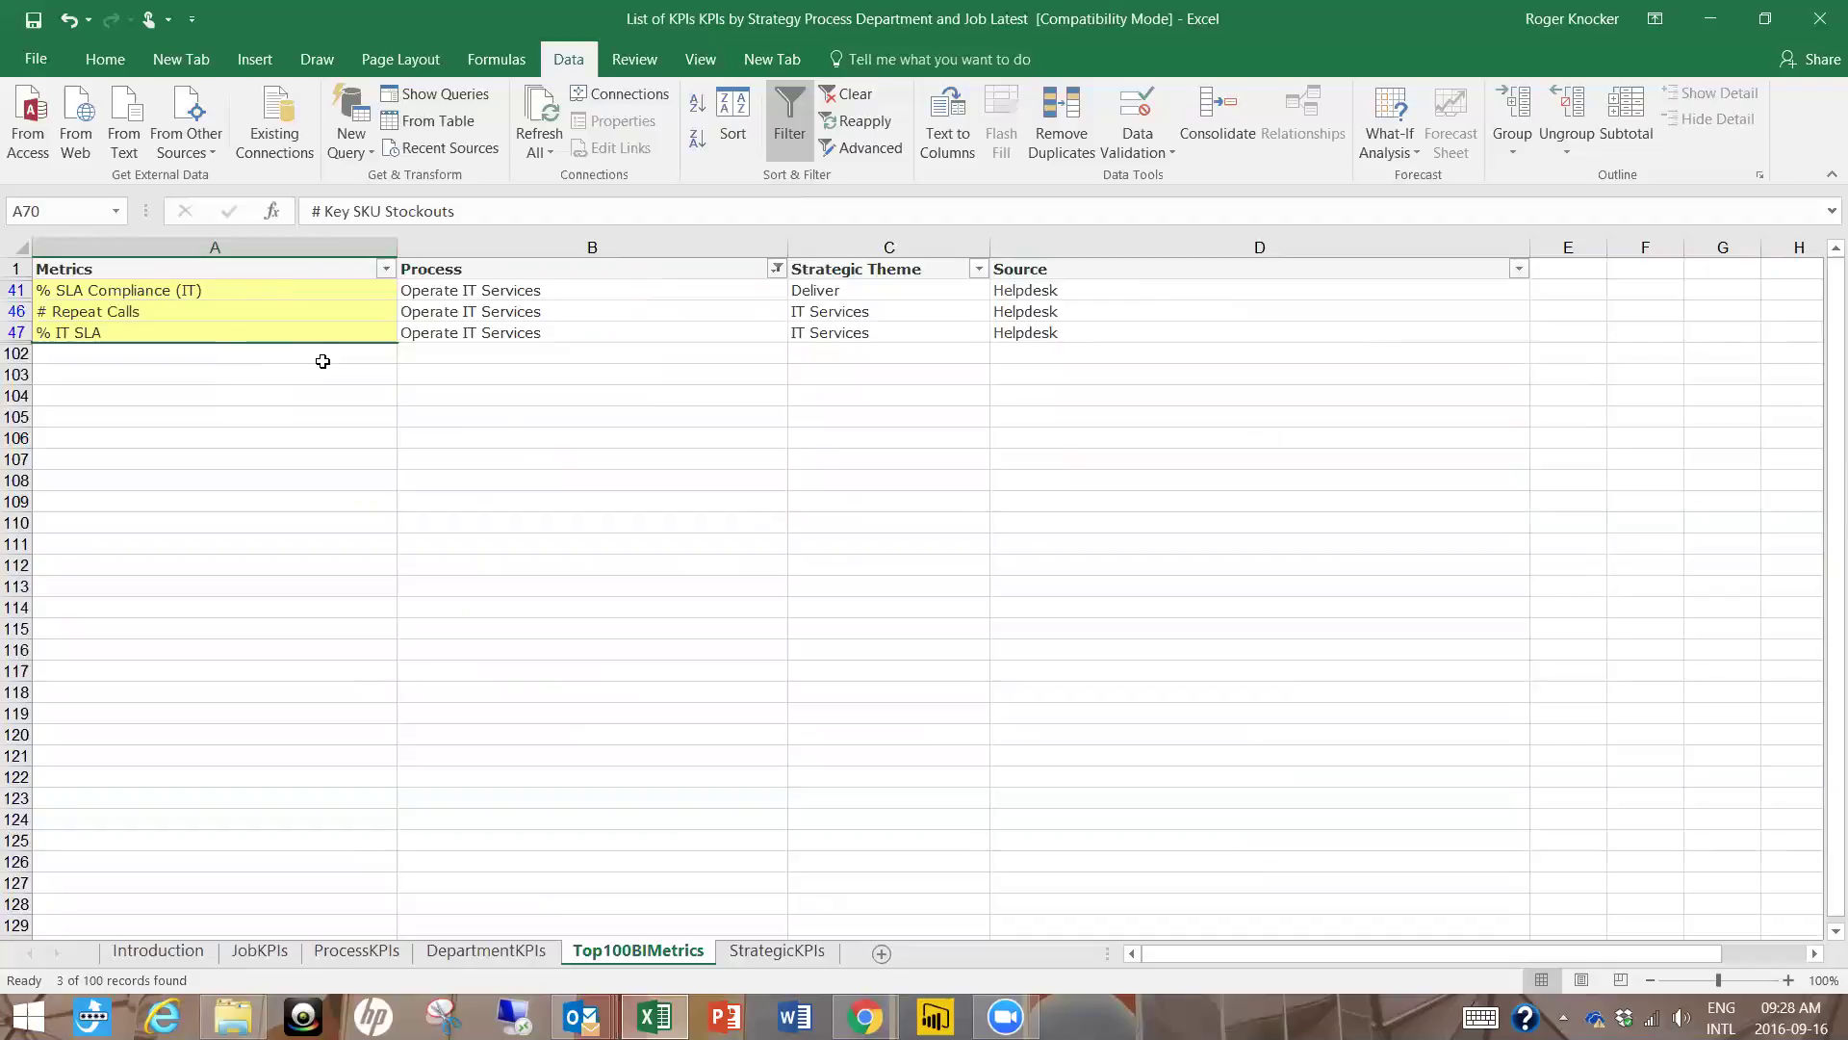
- Clear the filters on the Top100BIMetrics and StrategicKPIs sheets so all their rows are listed
click(847, 93)
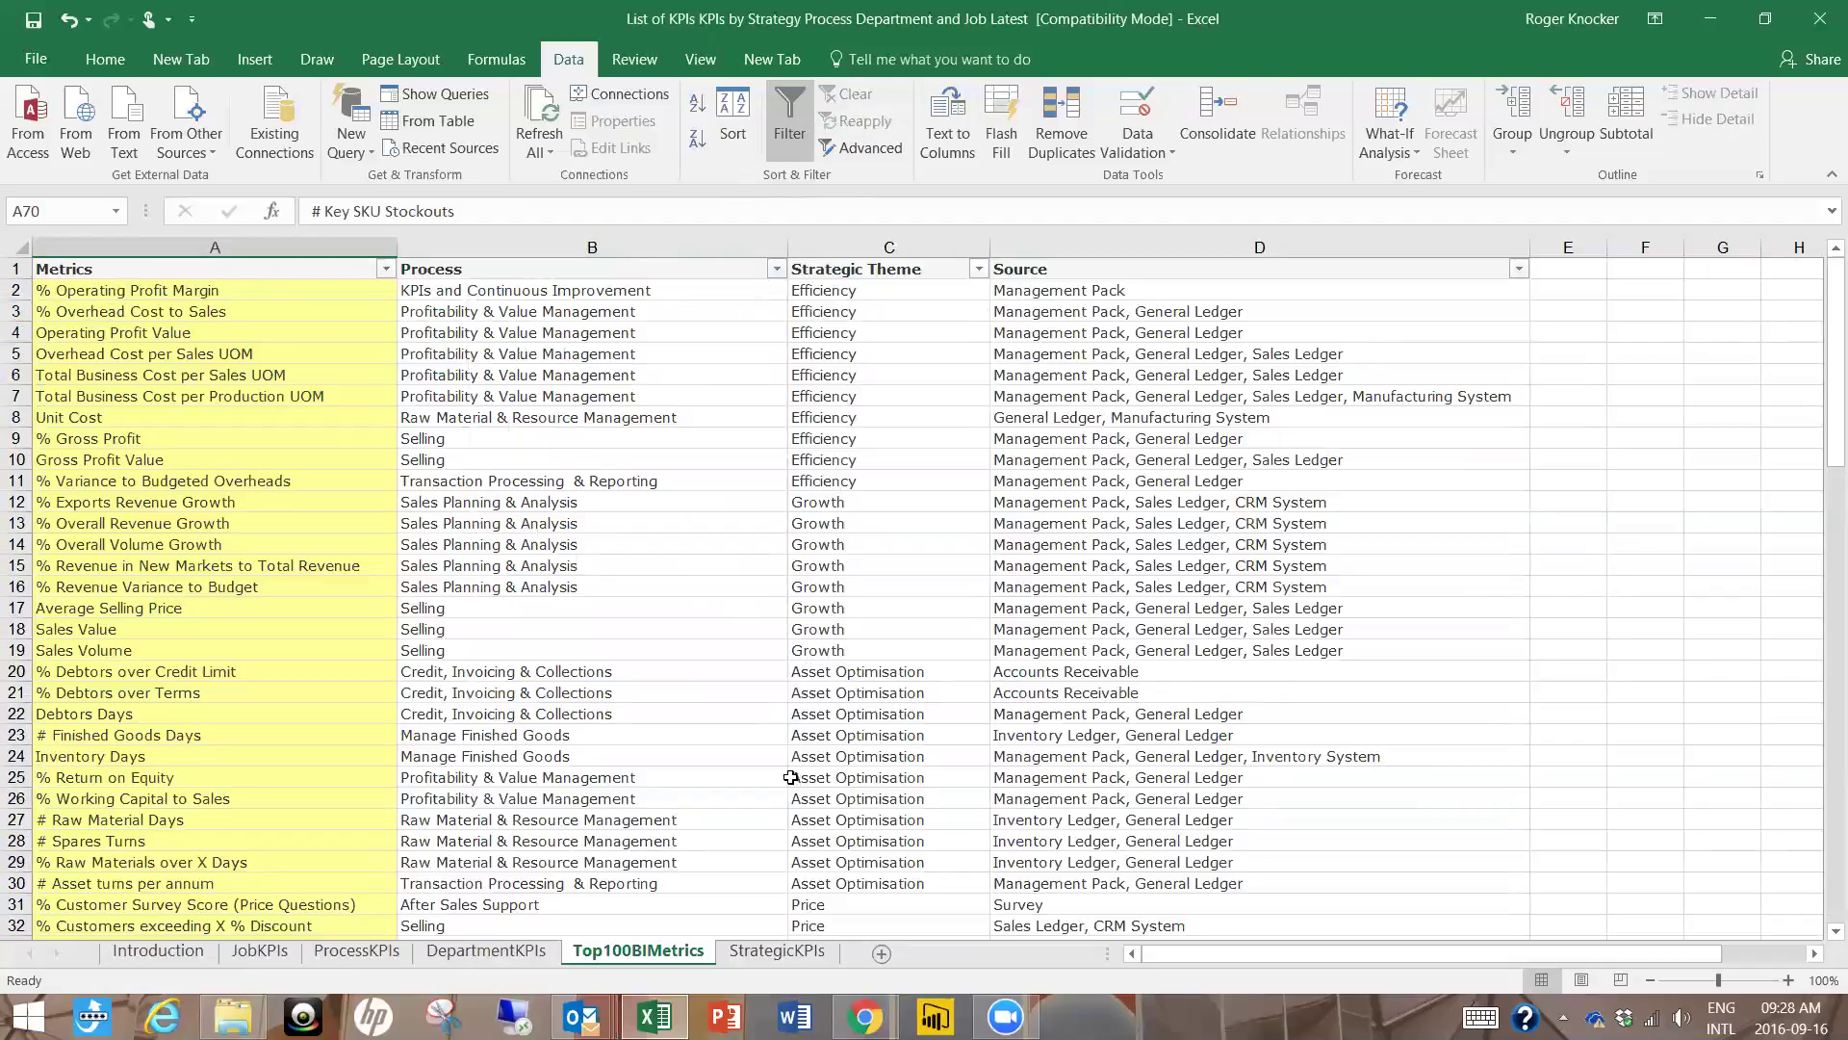
click(787, 950)
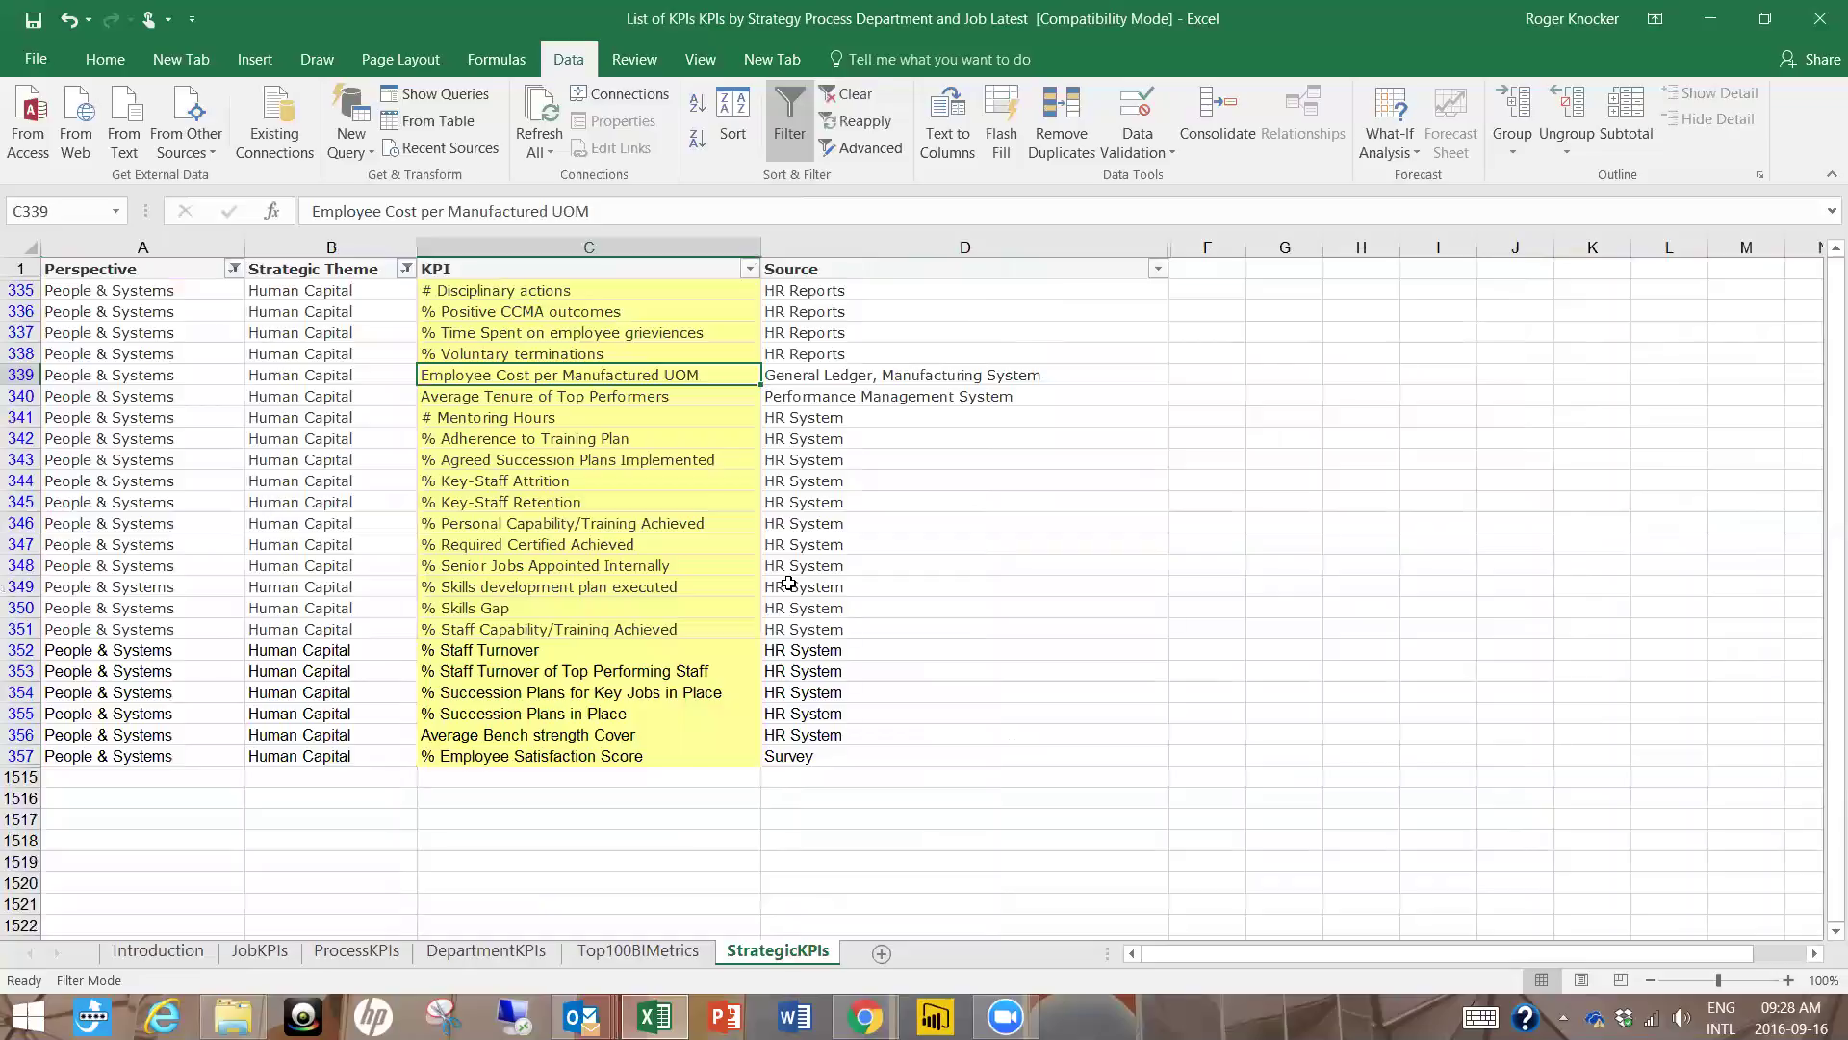
click(865, 94)
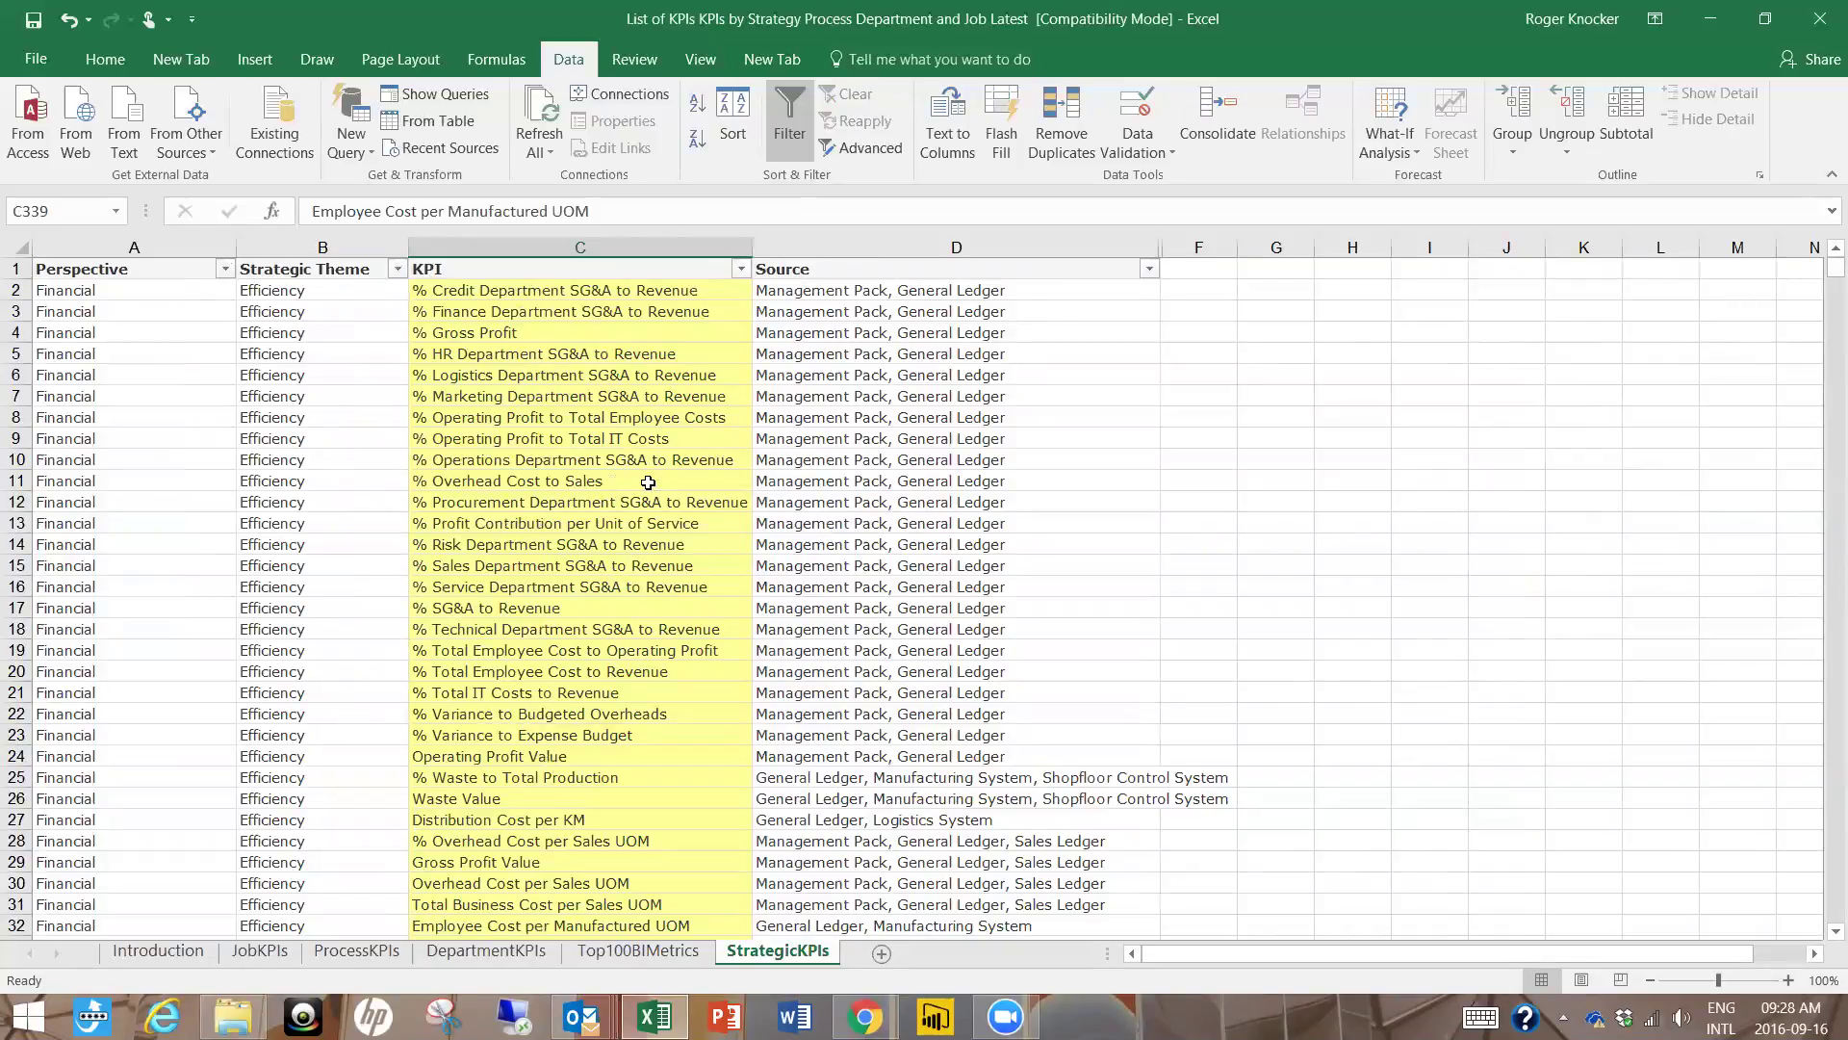
- Filter the Perspective column of the StrategicKPIs sheet to show only Customer
click(224, 271)
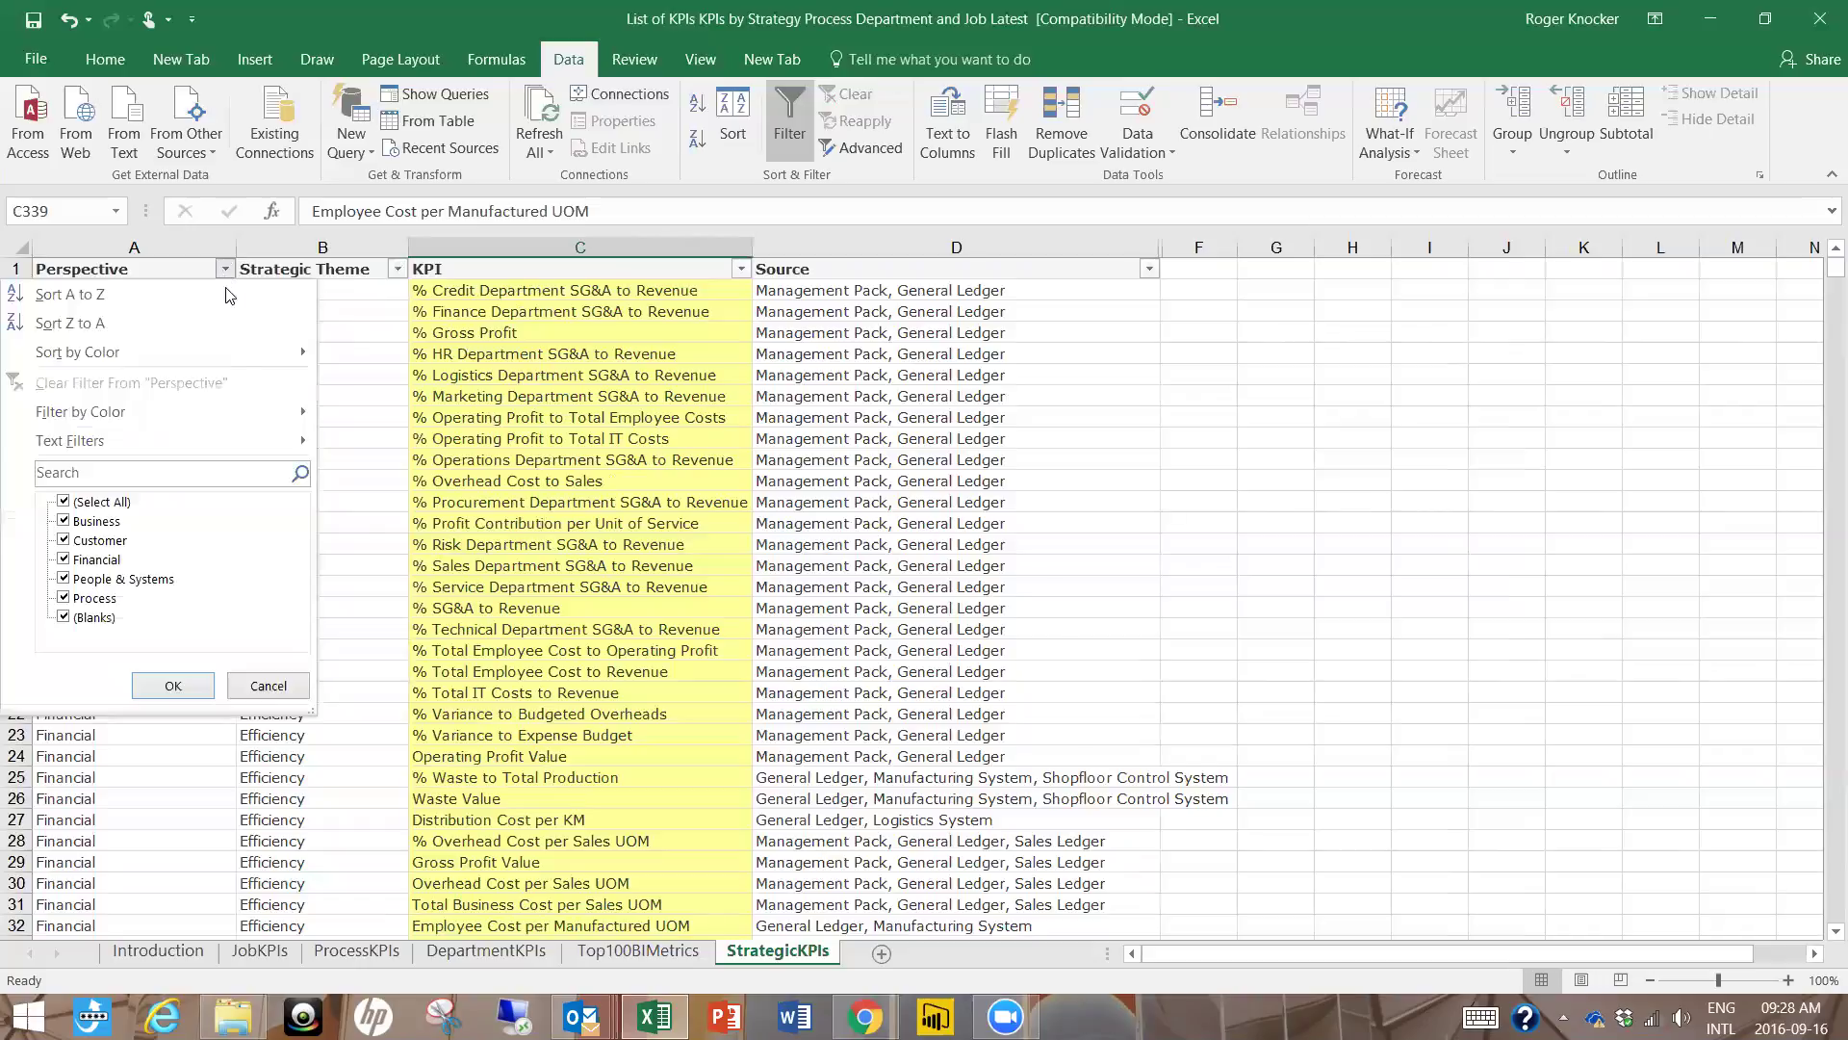
click(127, 503)
click(100, 540)
click(179, 687)
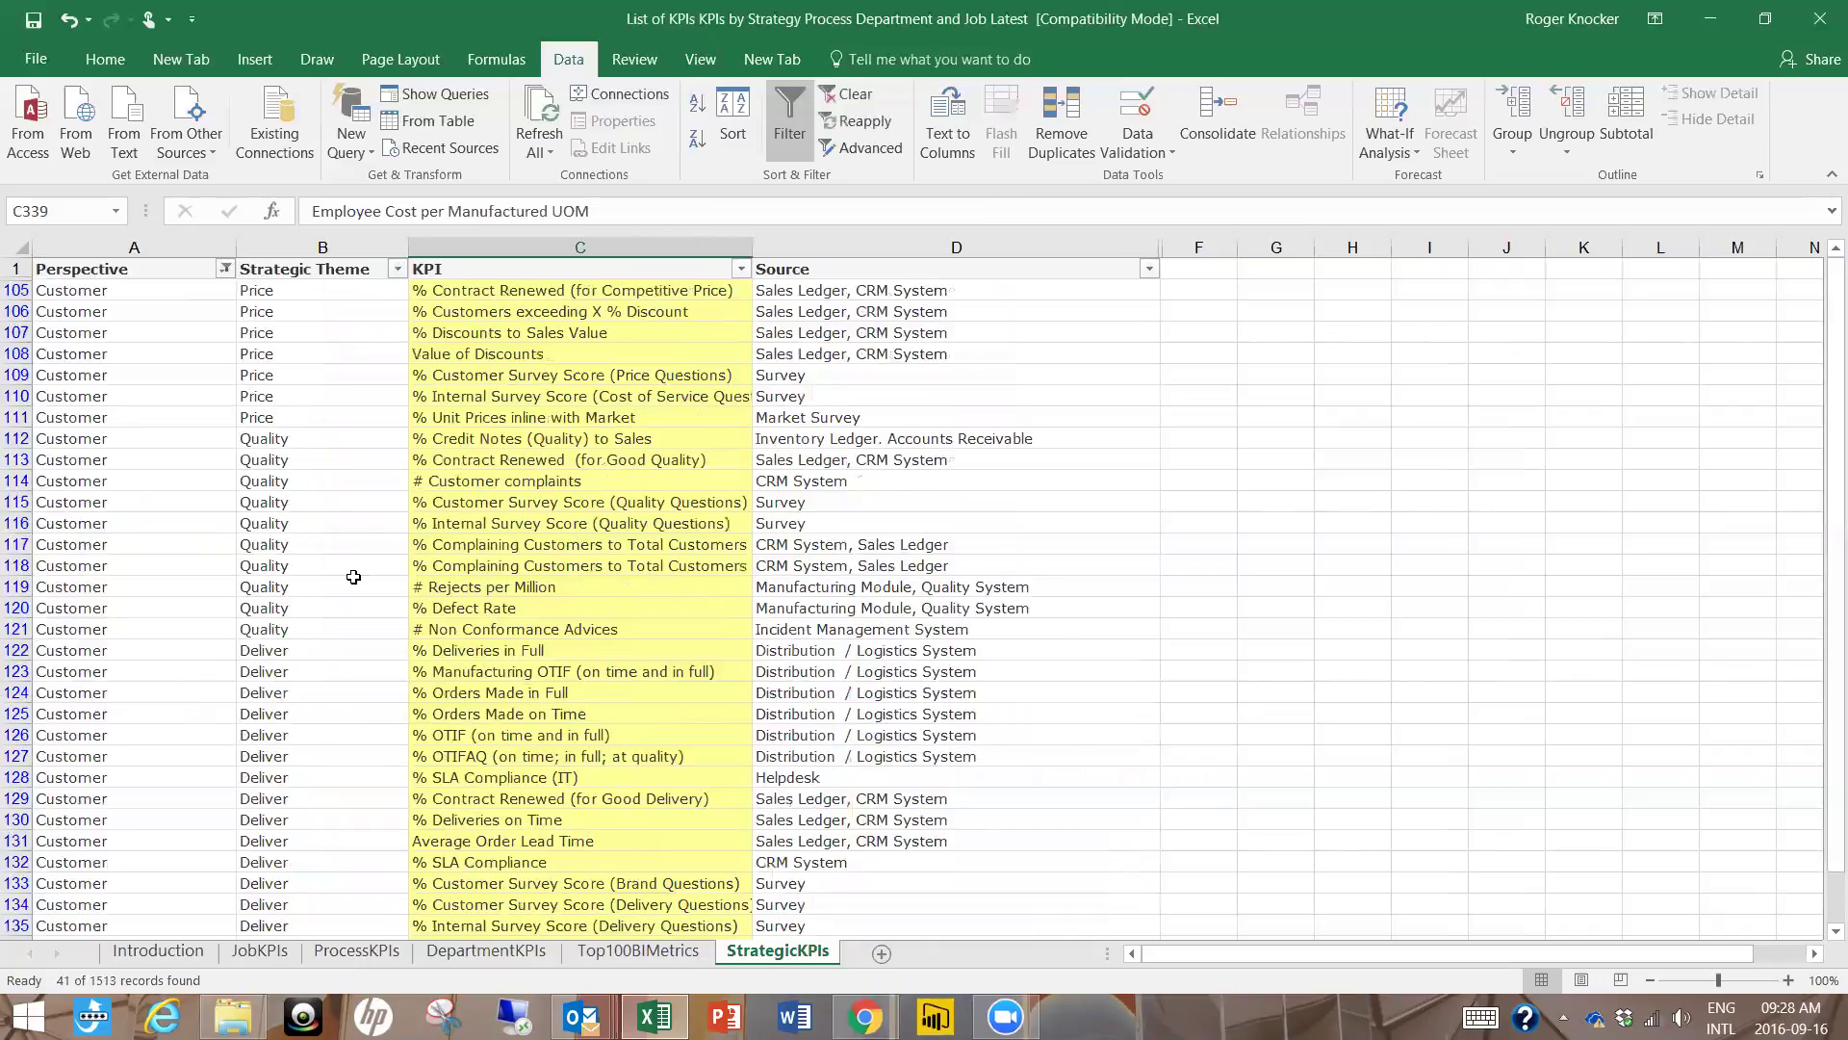
- Filter the Strategic Theme column to show only Quality, and return to the Introduction sheet
click(396, 269)
click(214, 510)
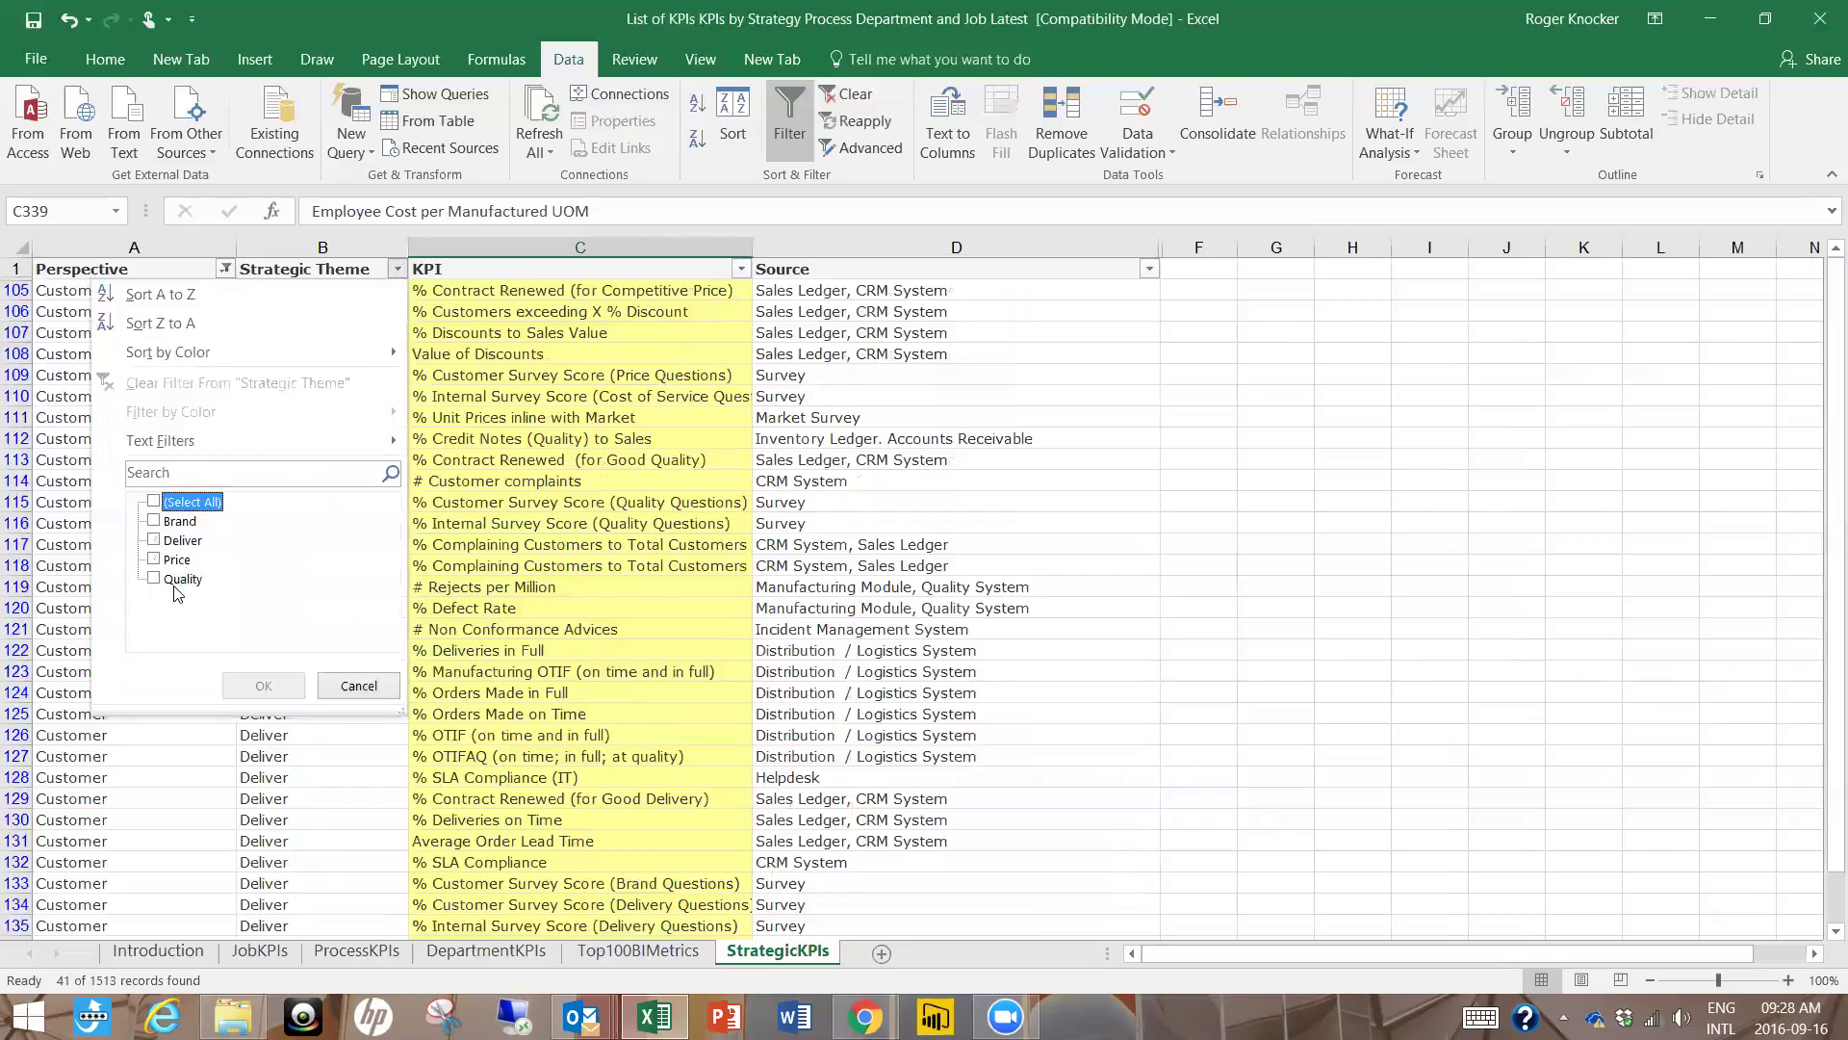
click(180, 581)
click(261, 679)
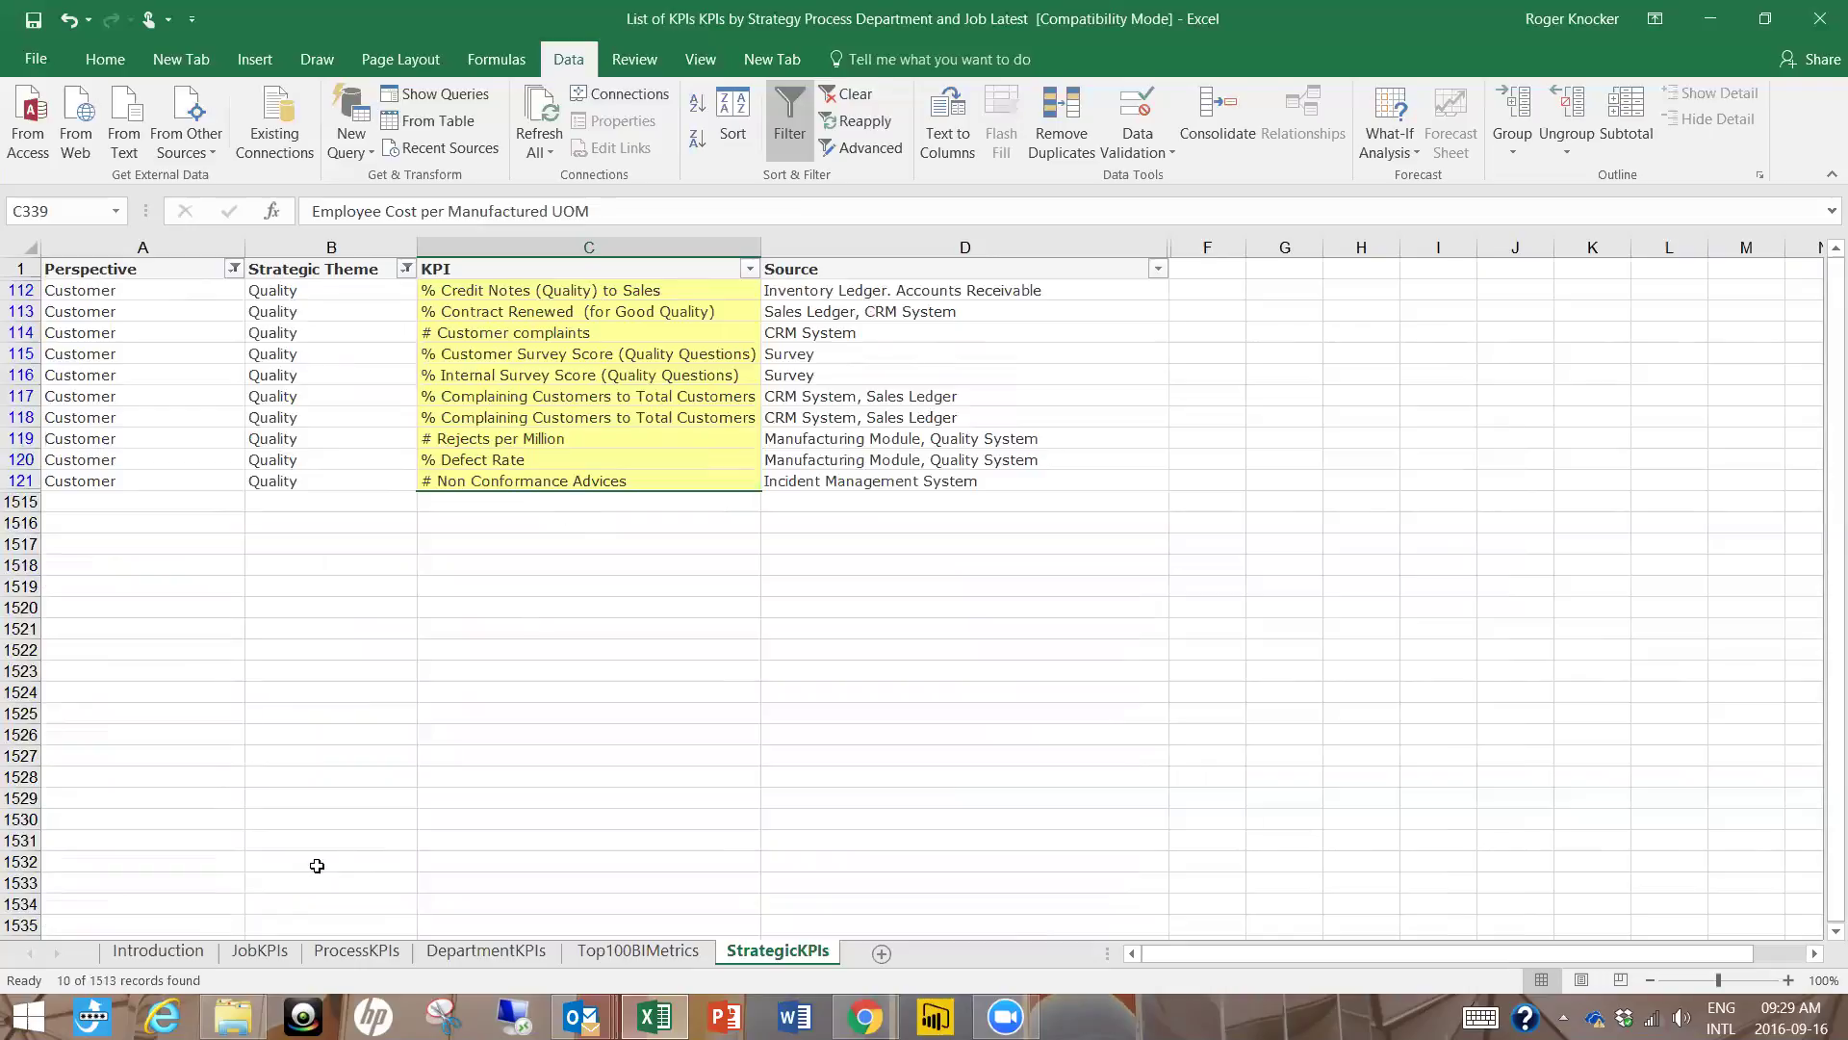
click(198, 955)
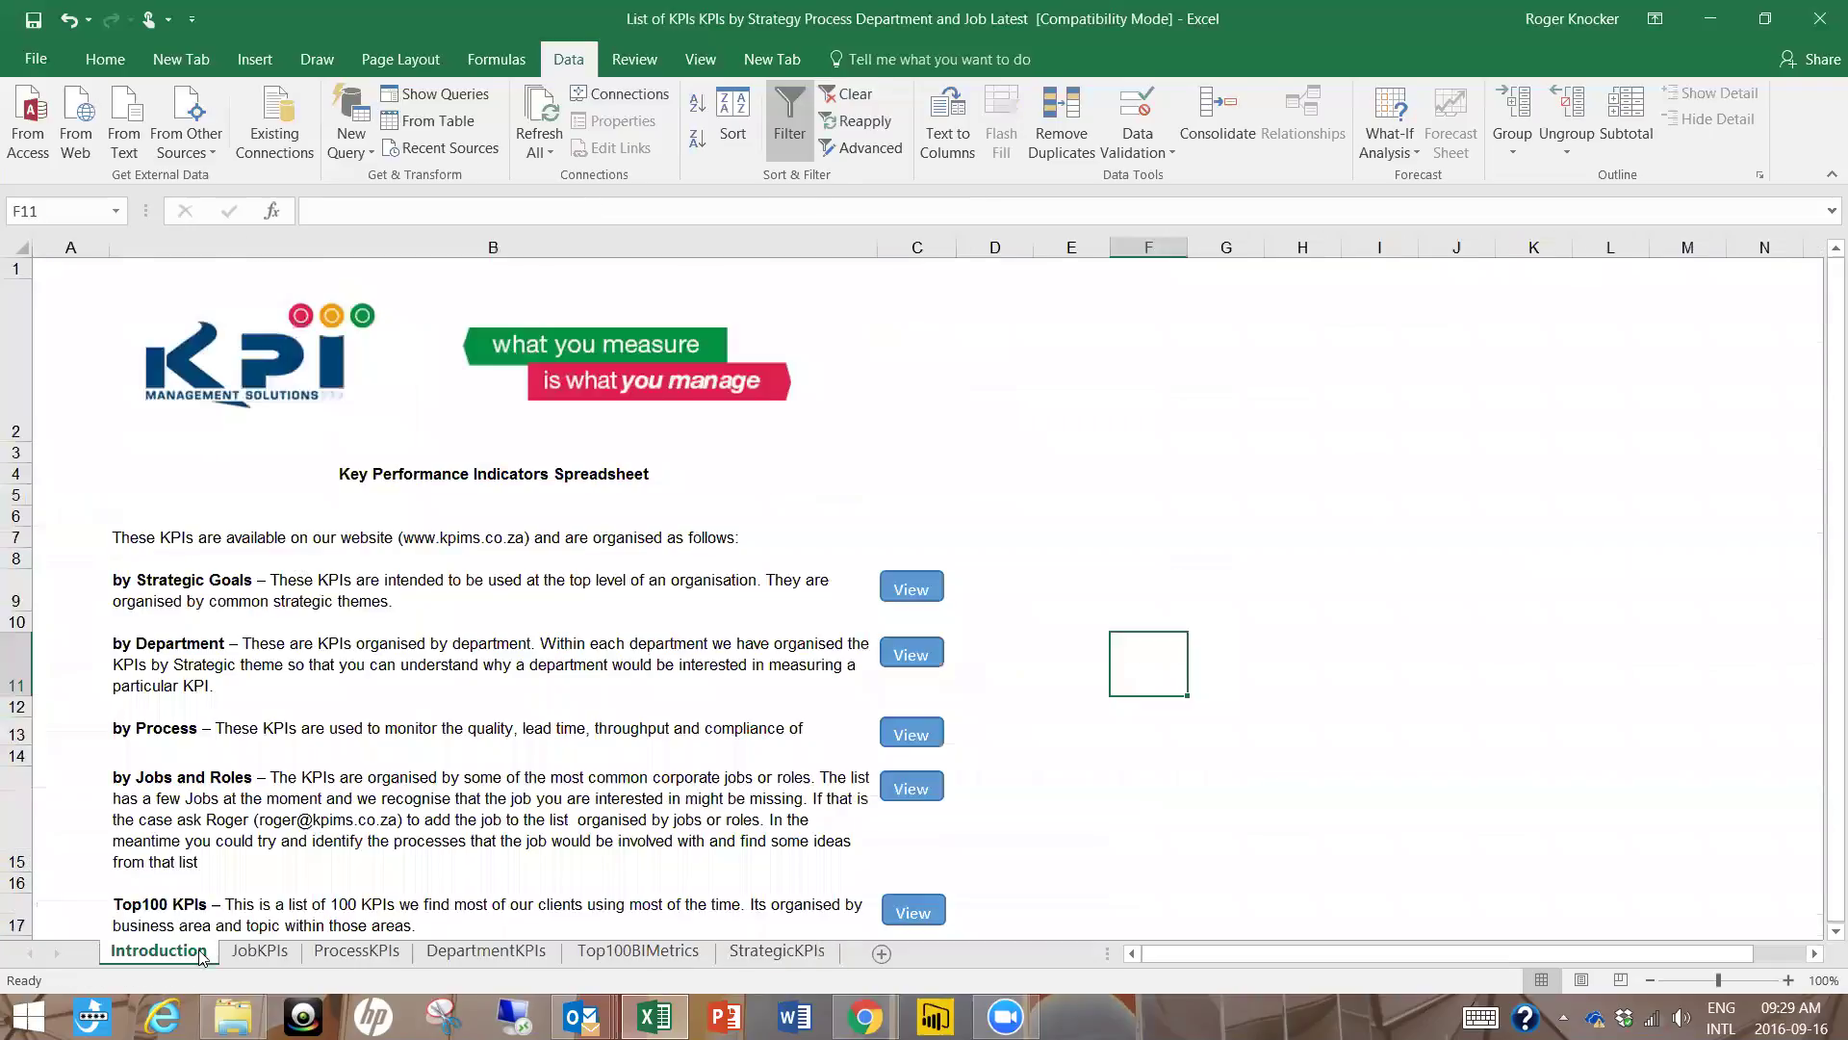